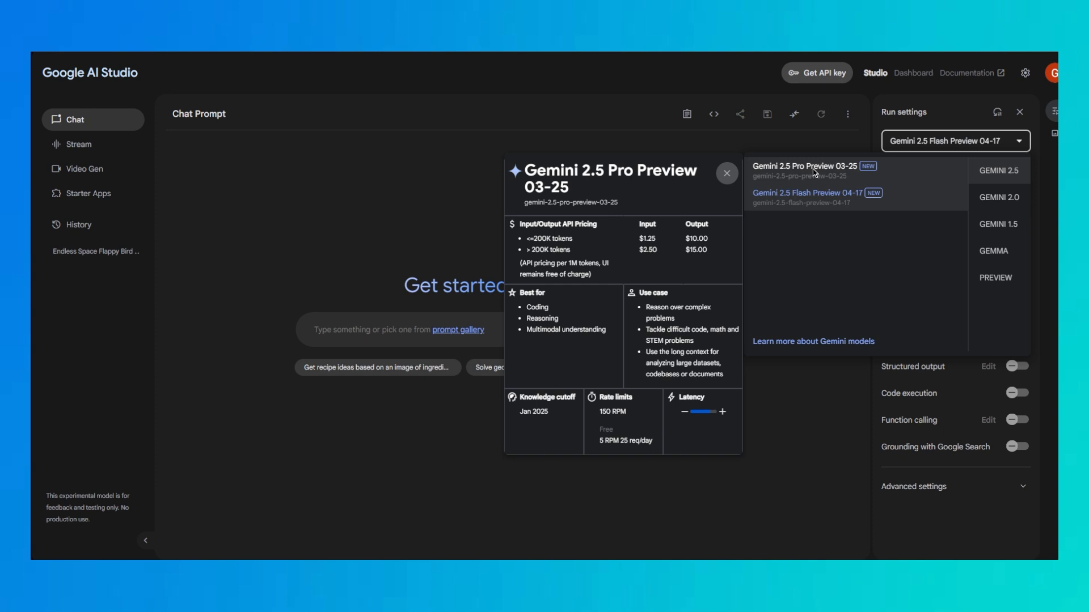
Select Gemini 2.5 Pro Preview 03-25 and look through the Gemini 2.0, Gemini 1.5, Gemma and Preview model families
{"action": "left_click", "coordinate": [816, 171]}
{"action": "left_click", "coordinate": [924, 145]}
{"action": "mouse_move", "coordinate": [985, 201]}
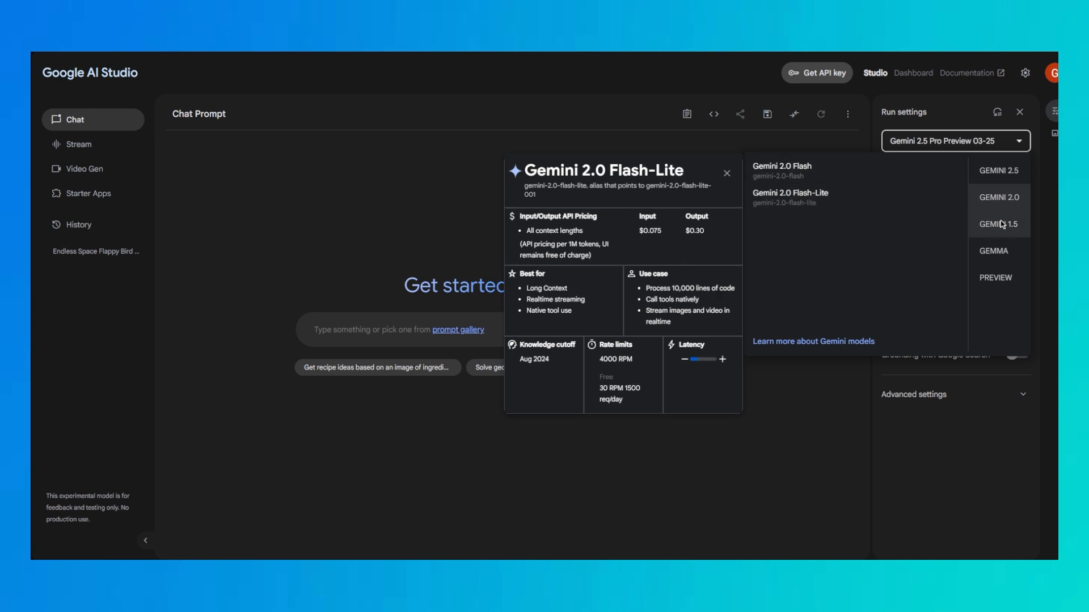
{"action": "mouse_move", "coordinate": [992, 223]}
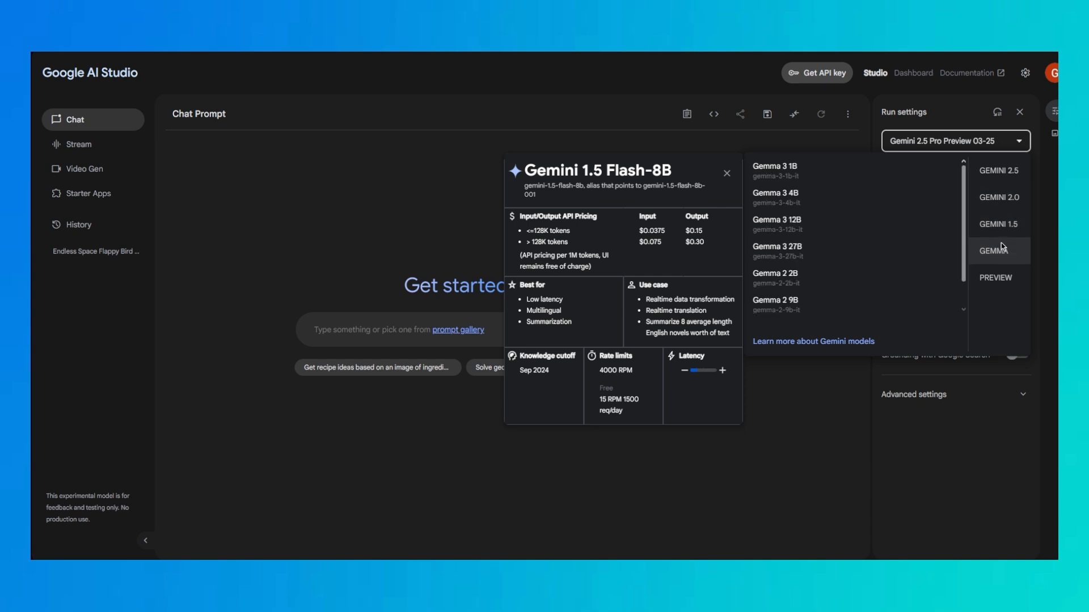
{"action": "mouse_move", "coordinate": [993, 283]}
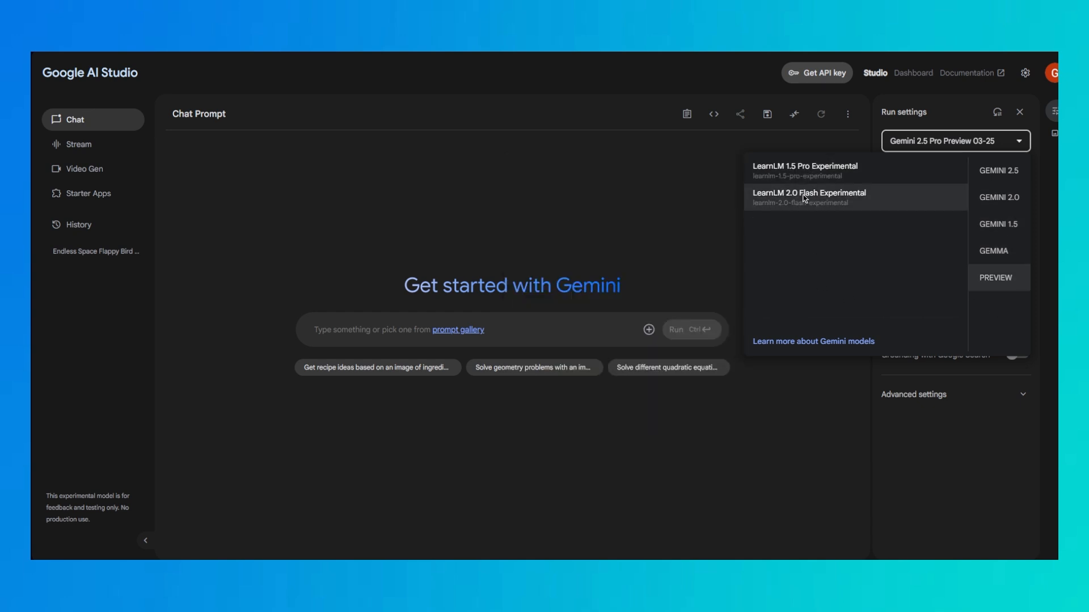
{"action": "left_click", "coordinate": [939, 145]}
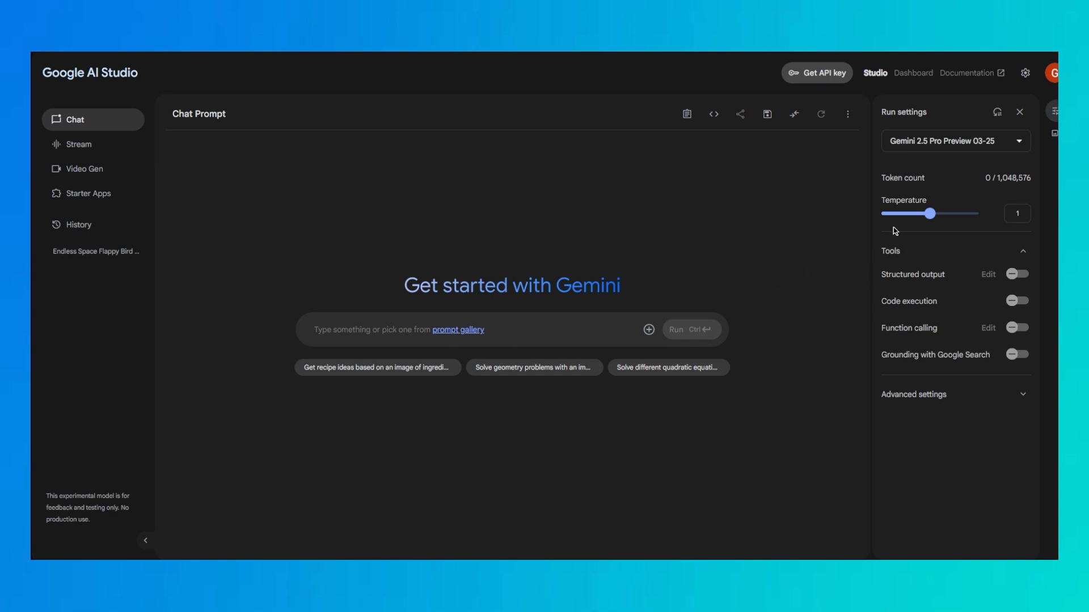
Glance at the advanced settings and set the model to Gemini 2.5 Flash Preview 04-17
{"action": "left_click", "coordinate": [1008, 397]}
{"action": "left_click", "coordinate": [1009, 397]}
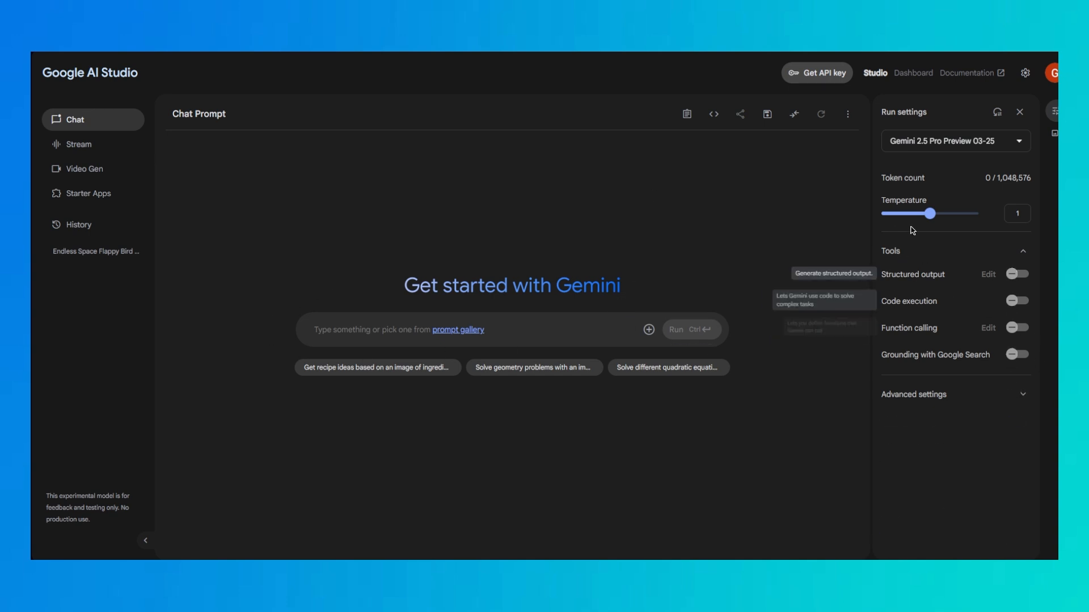
{"action": "left_click", "coordinate": [961, 133]}
{"action": "left_click", "coordinate": [958, 190]}
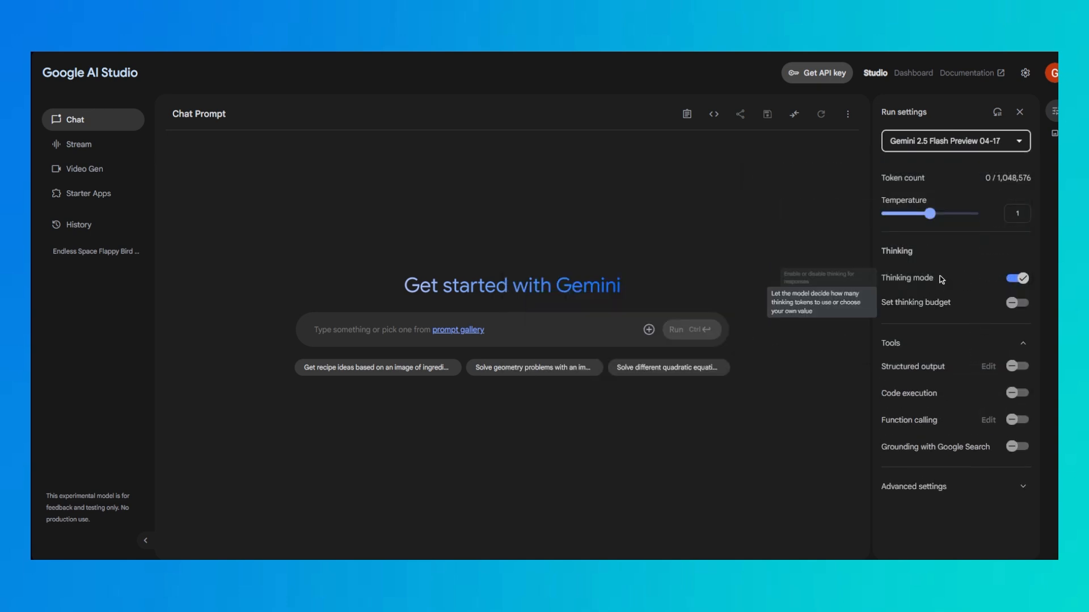
Enable a custom thinking budget for the Flash model and raise it to 24576
{"action": "left_click", "coordinate": [1017, 302]}
{"action": "left_click_drag", "start_coordinate": [909, 331], "coordinate": [978, 328]}
{"action": "mouse_move", "coordinate": [987, 149]}
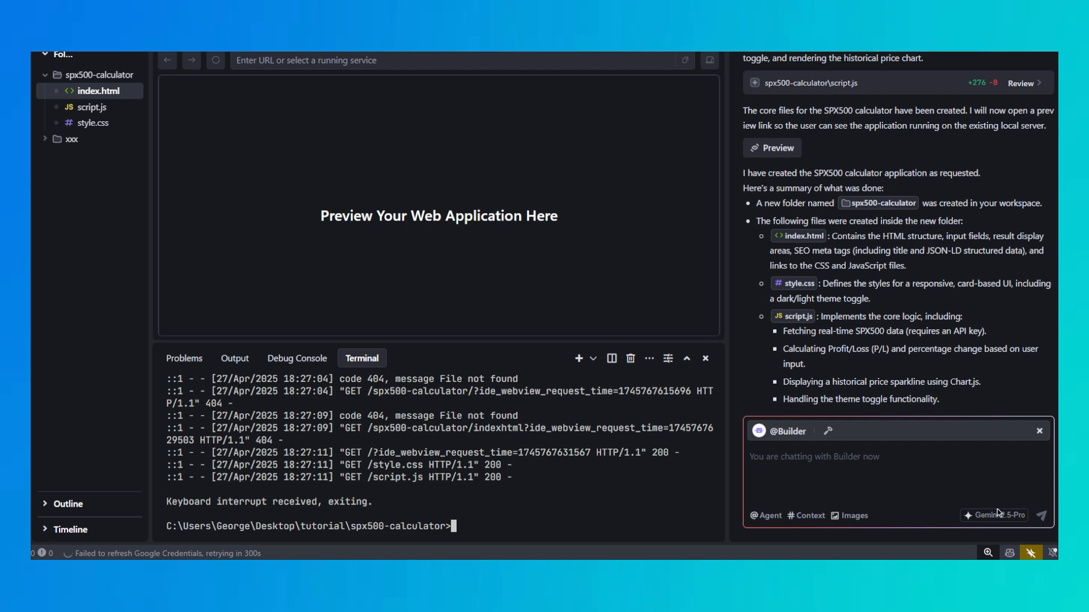
In the Trae editor, start adding a custom model for Builder and examine which model providers are offered
{"action": "left_click", "coordinate": [998, 513]}
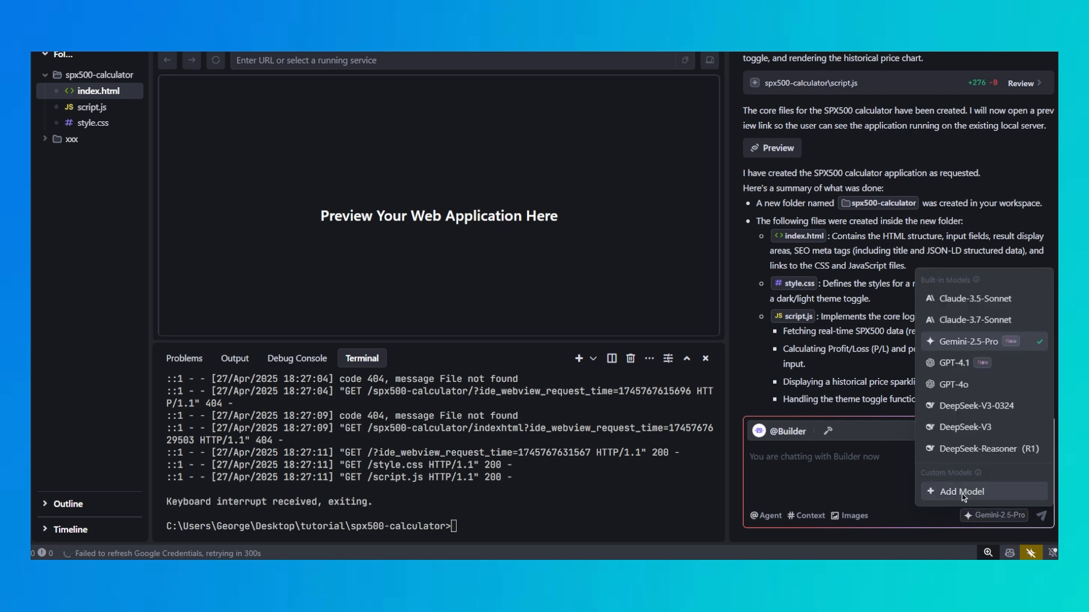
{"action": "left_click", "coordinate": [961, 494]}
{"action": "left_click", "coordinate": [800, 236]}
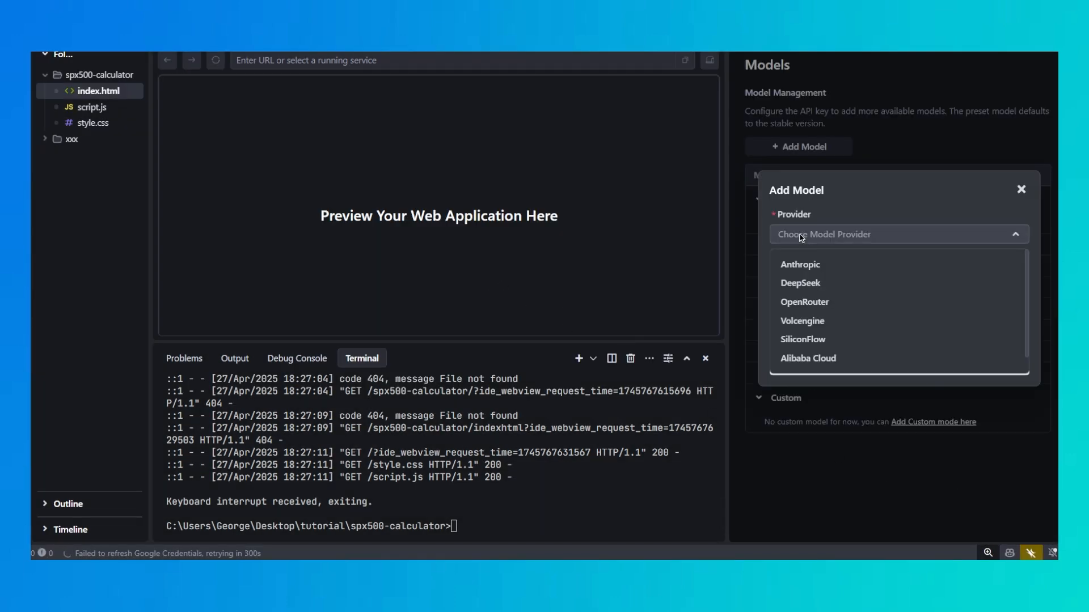
{"action": "scroll", "coordinate": [802, 322], "scroll_direction": "down", "scroll_amount": 1}
{"action": "scroll", "coordinate": [802, 322], "scroll_direction": "up", "scroll_amount": 1}
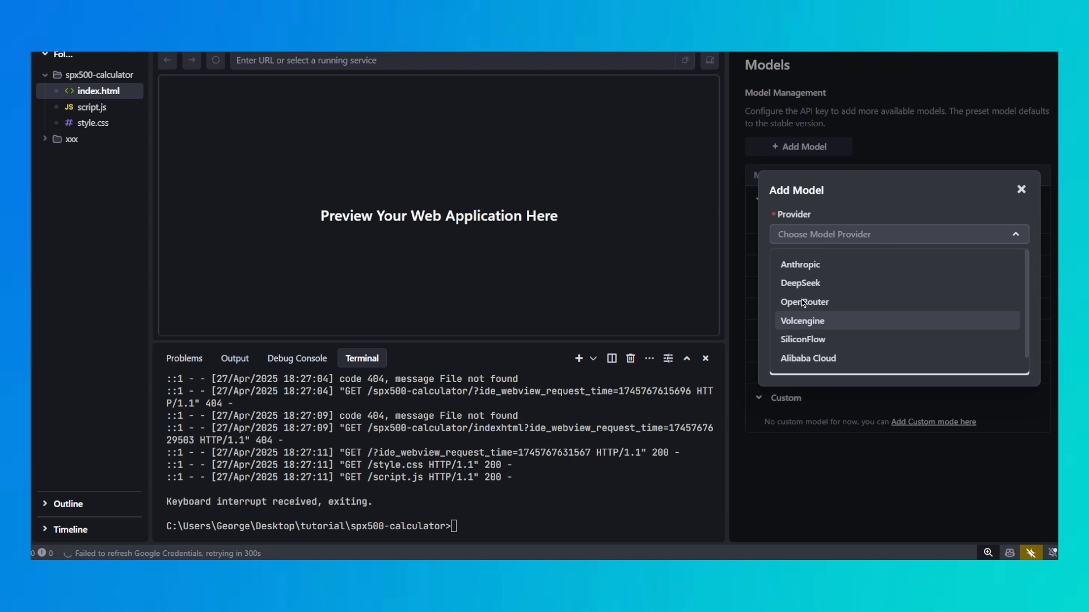
{"action": "scroll", "coordinate": [811, 346], "scroll_direction": "down", "scroll_amount": 1}
{"action": "scroll", "coordinate": [816, 321], "scroll_direction": "up", "scroll_amount": 1}
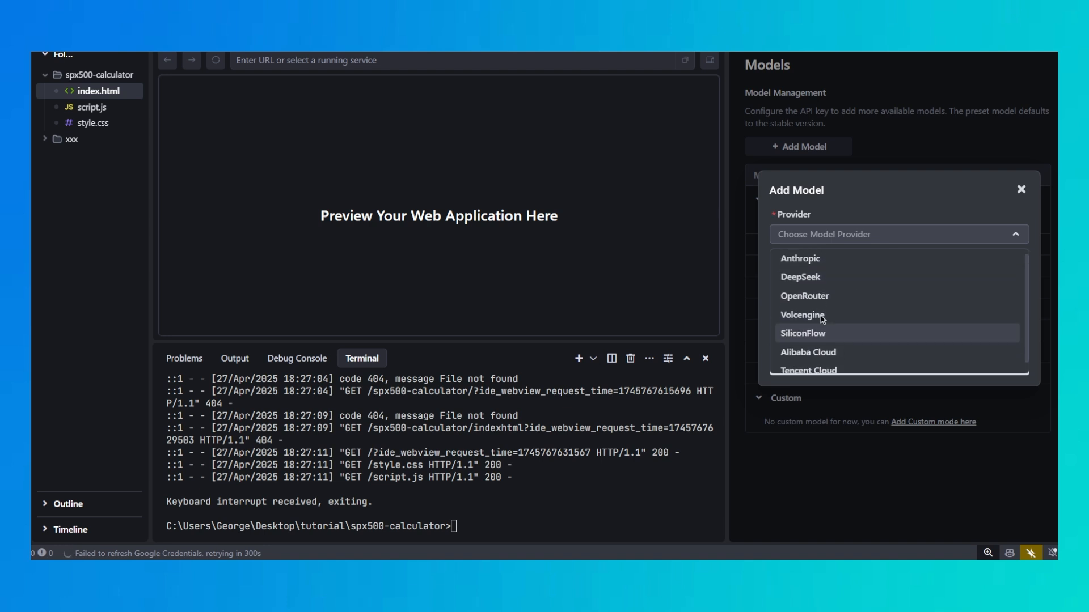
{"action": "scroll", "coordinate": [816, 311], "scroll_direction": "down", "scroll_amount": 1}
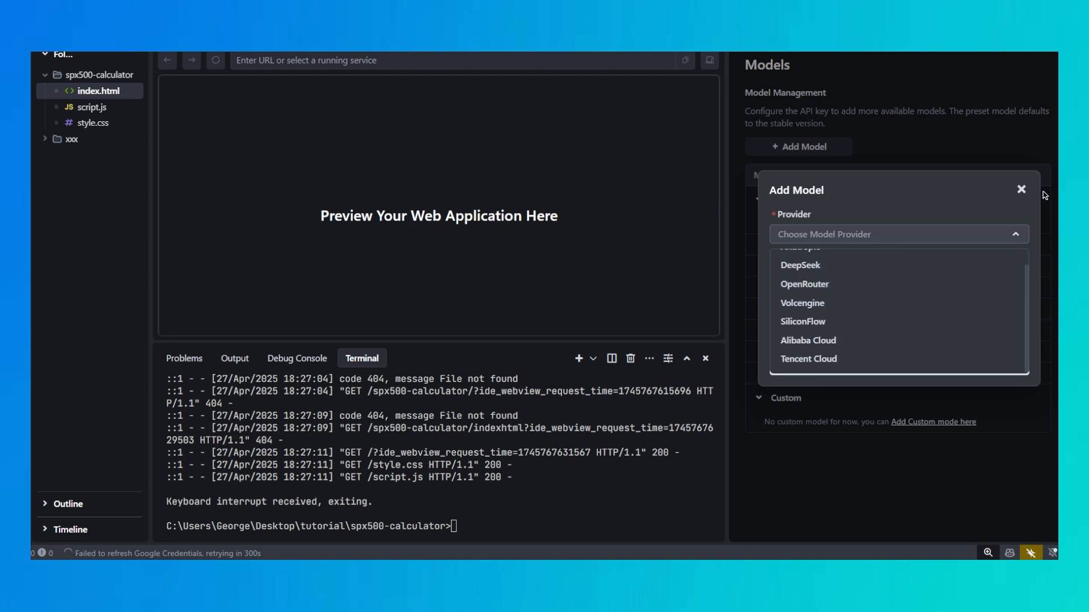
{"action": "left_click", "coordinate": [1021, 190]}
Check the custom model provider list once more, cancel adding a model, and review the built-in models available to Builder
{"action": "left_click", "coordinate": [820, 148]}
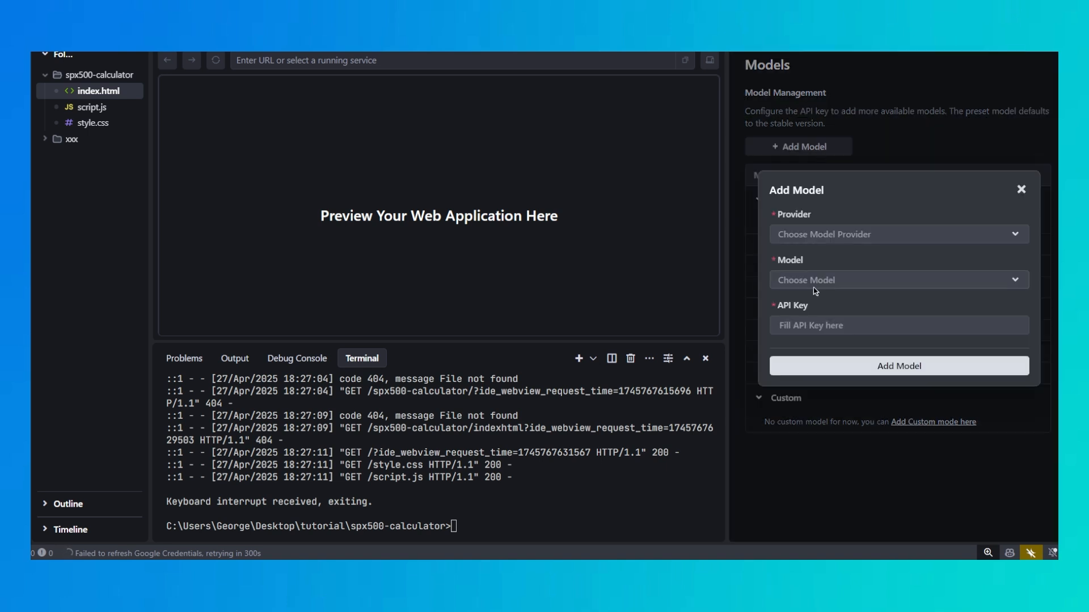
{"action": "left_click", "coordinate": [811, 237]}
{"action": "scroll", "coordinate": [819, 318], "scroll_direction": "down", "scroll_amount": 1}
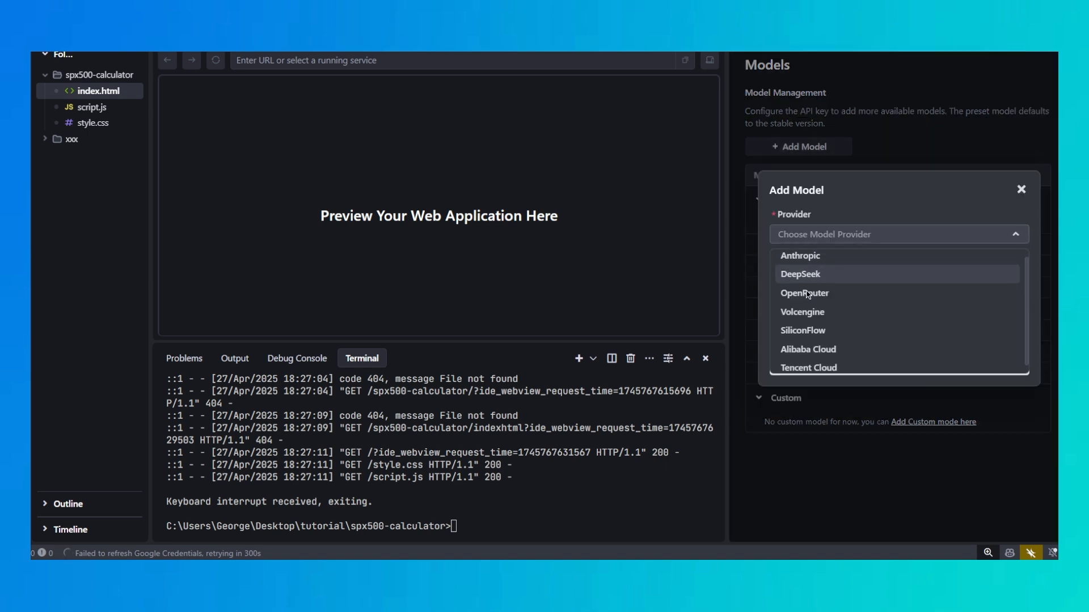
{"action": "scroll", "coordinate": [819, 340], "scroll_direction": "up", "scroll_amount": 1}
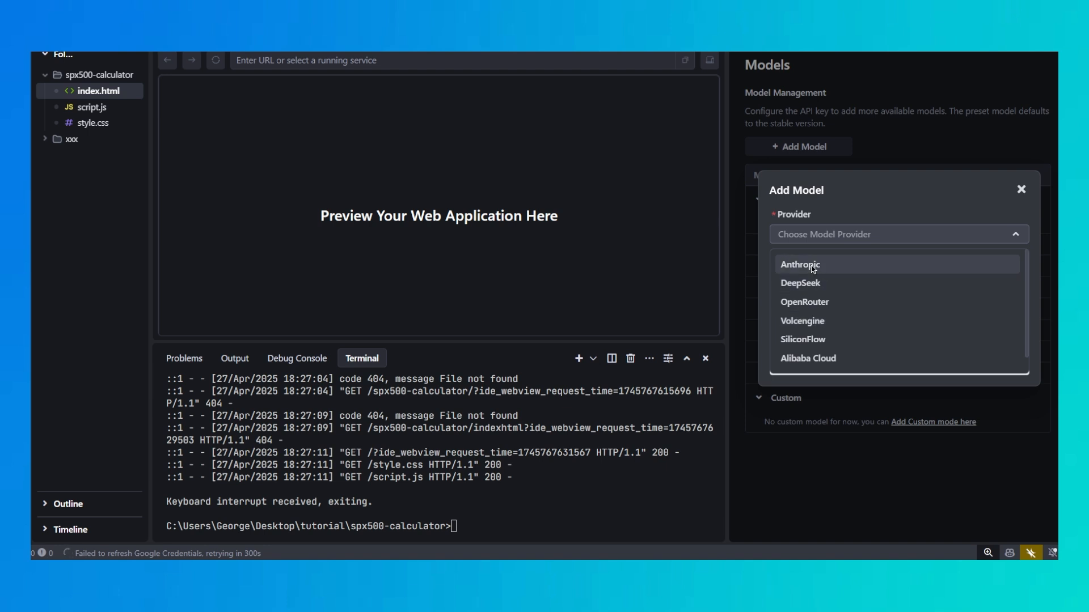
{"action": "scroll", "coordinate": [781, 357], "scroll_direction": "down", "scroll_amount": 1}
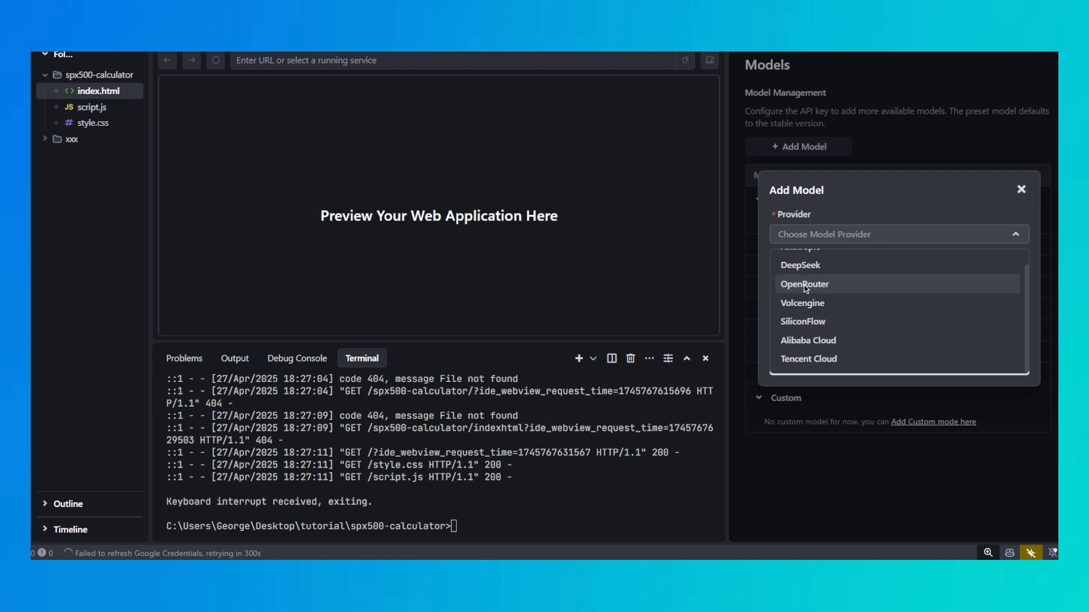
{"action": "left_click", "coordinate": [1020, 190]}
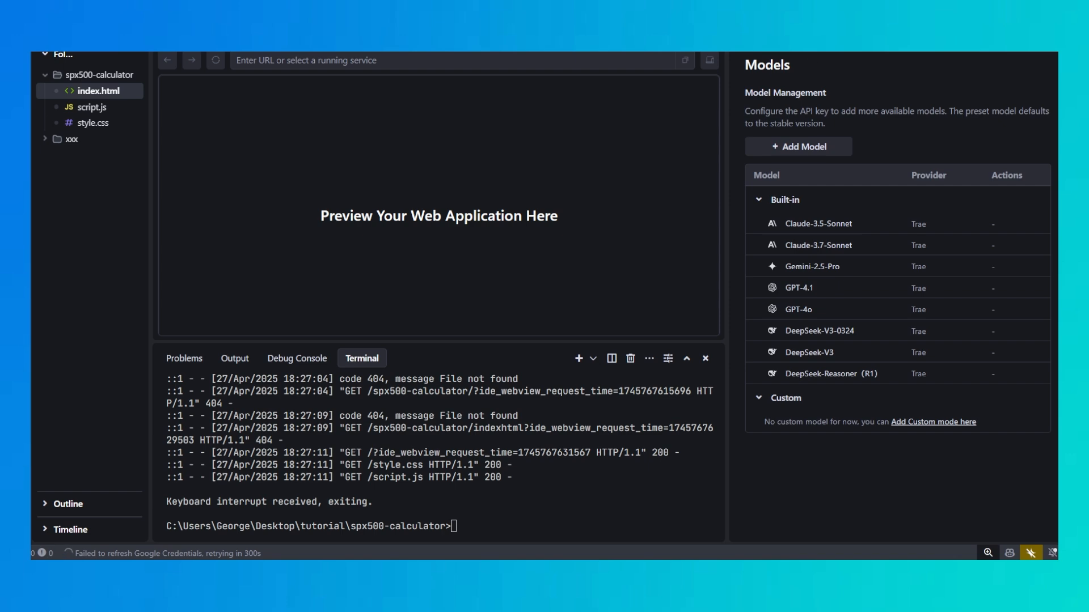
{"action": "key", "text": "Escape"}
{"action": "left_click", "coordinate": [996, 515]}
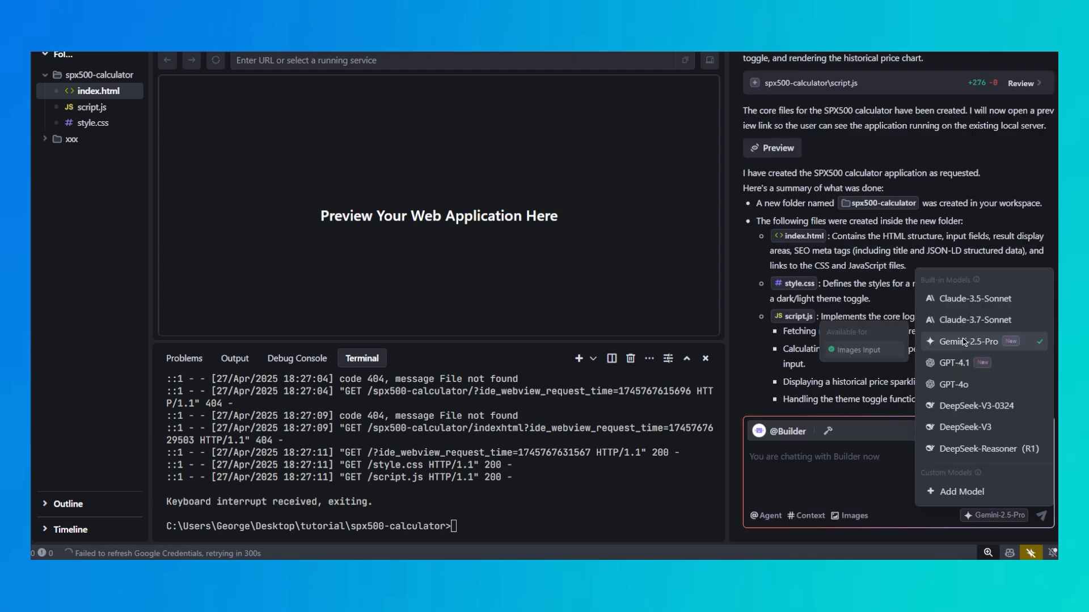
{"action": "left_click", "coordinate": [878, 344]}
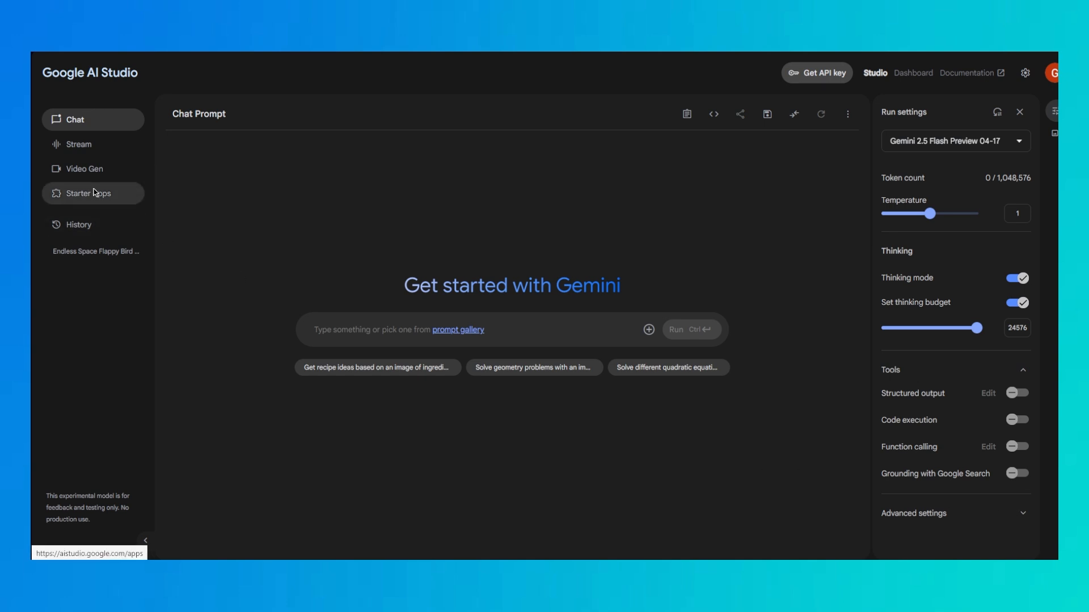
Return to Google AI Studio, view the Veo 2 video generation page, and go back to an empty chat
{"action": "mouse_move", "coordinate": [972, 138]}
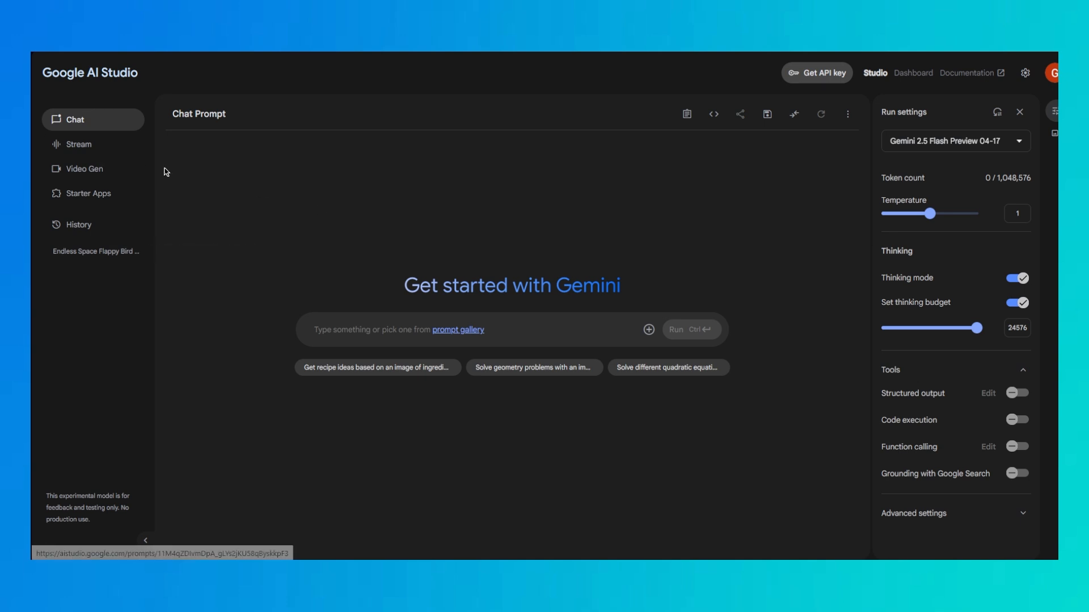
{"action": "left_click", "coordinate": [89, 169]}
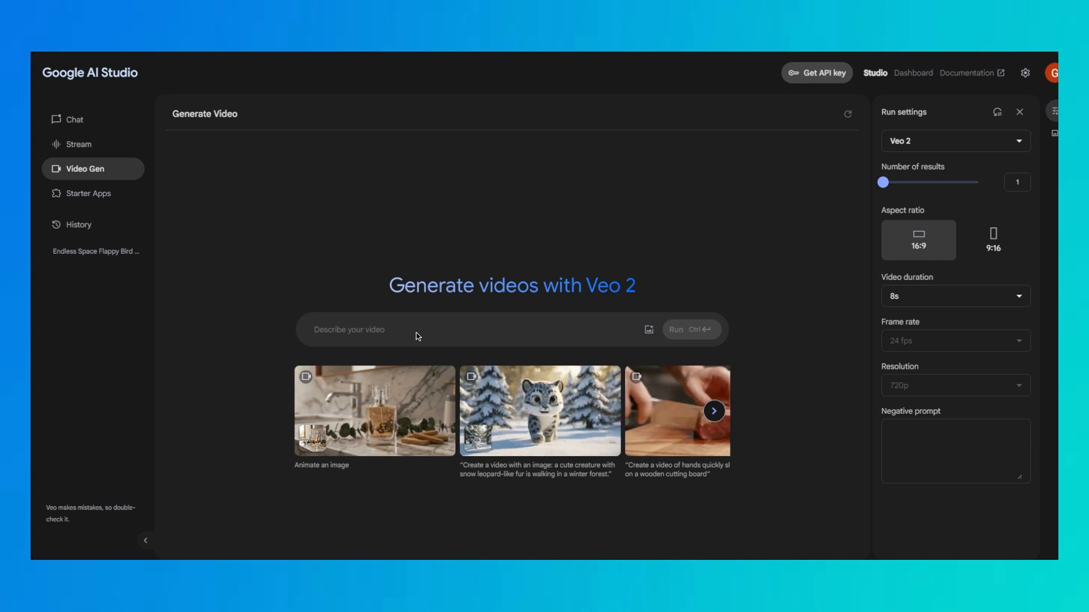
{"action": "left_click", "coordinate": [73, 119]}
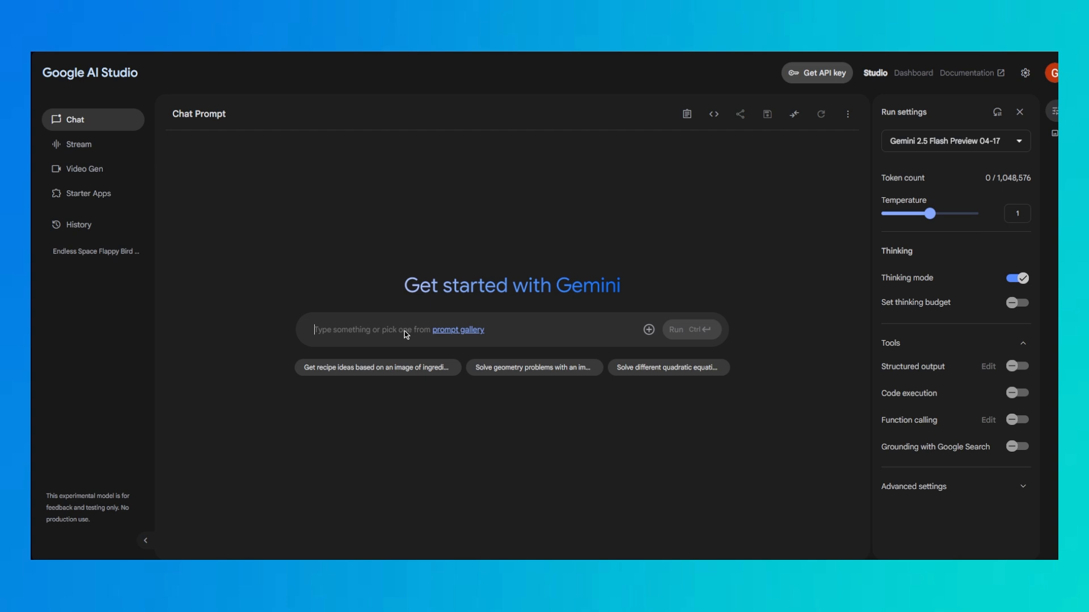
Begin the prompt "I want to create an AI video, like the famous TIktoks. I want a dog that cooks, chicken on a kitchen that is super"
{"action": "type", "text": "I"}
{"action": "key", "text": "BackSpace"}
{"action": "type", "text": "I"}
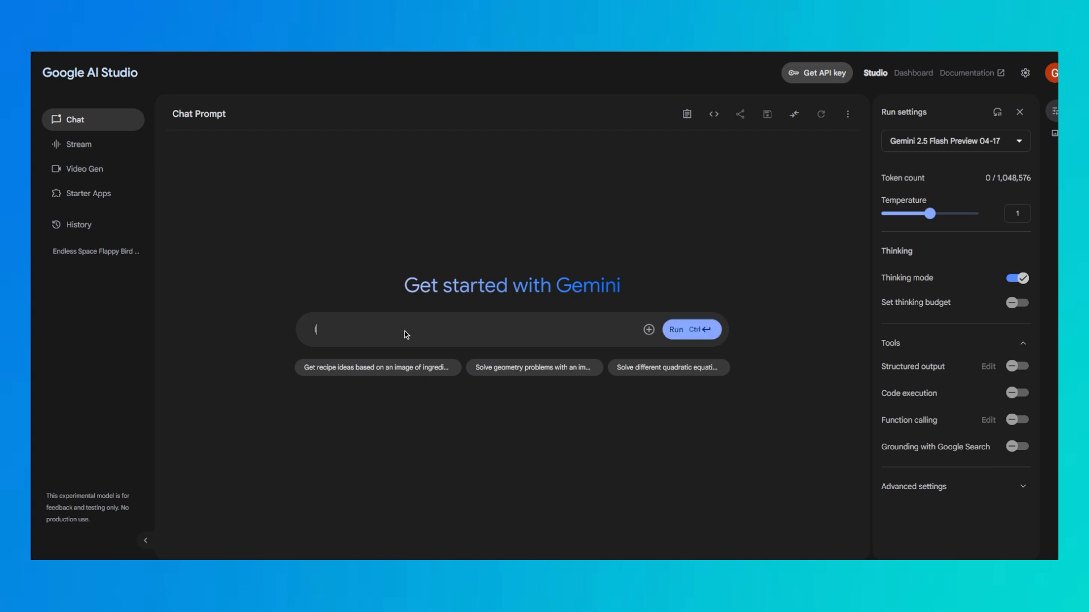
{"action": "type", "text": " want to create an AI video, like the famous TIktoks. I want a dog that cook"}
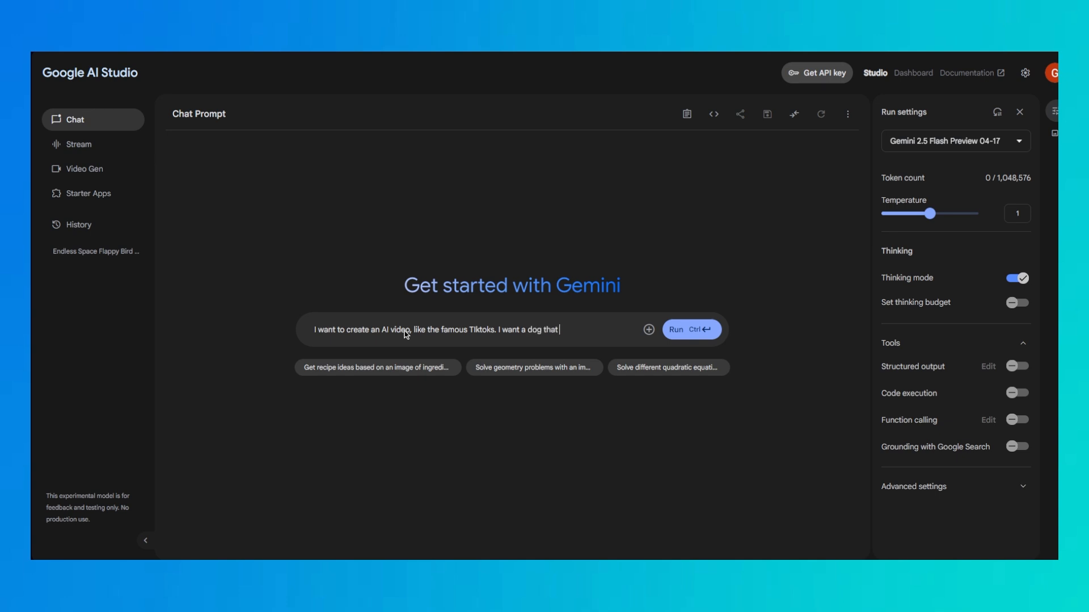
{"action": "type", "text": "s, chicken"}
{"action": "key", "text": "BackSpace"}
{"action": "type", "text": "cken on a kitchen that"}
{"action": "type", "text": " is super"}
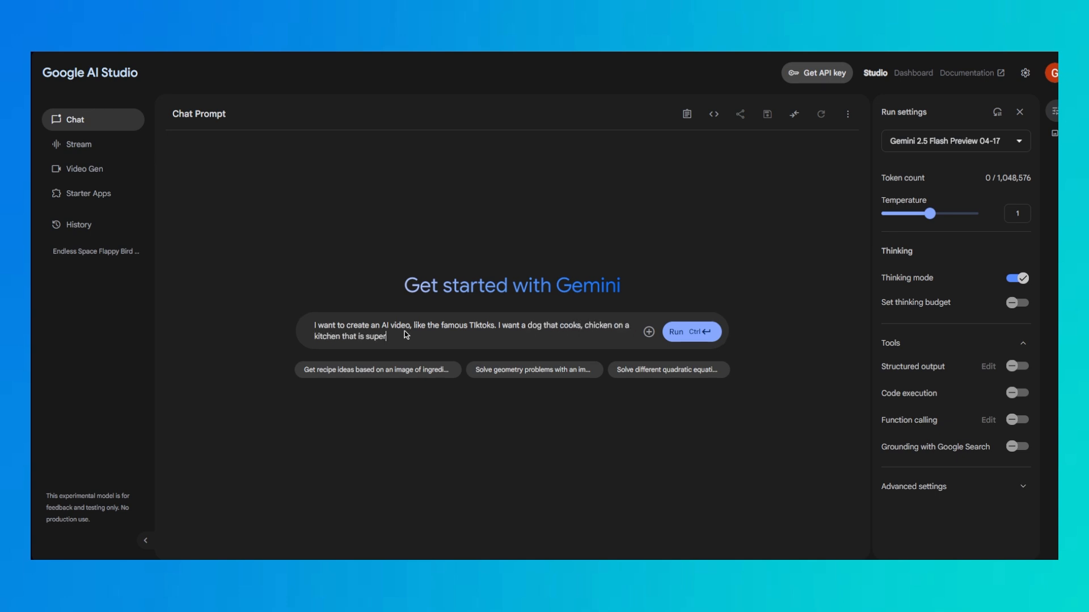
{"action": "type", "text": " minimalistic in a penthouse  of new  york. The dog cooks t"}
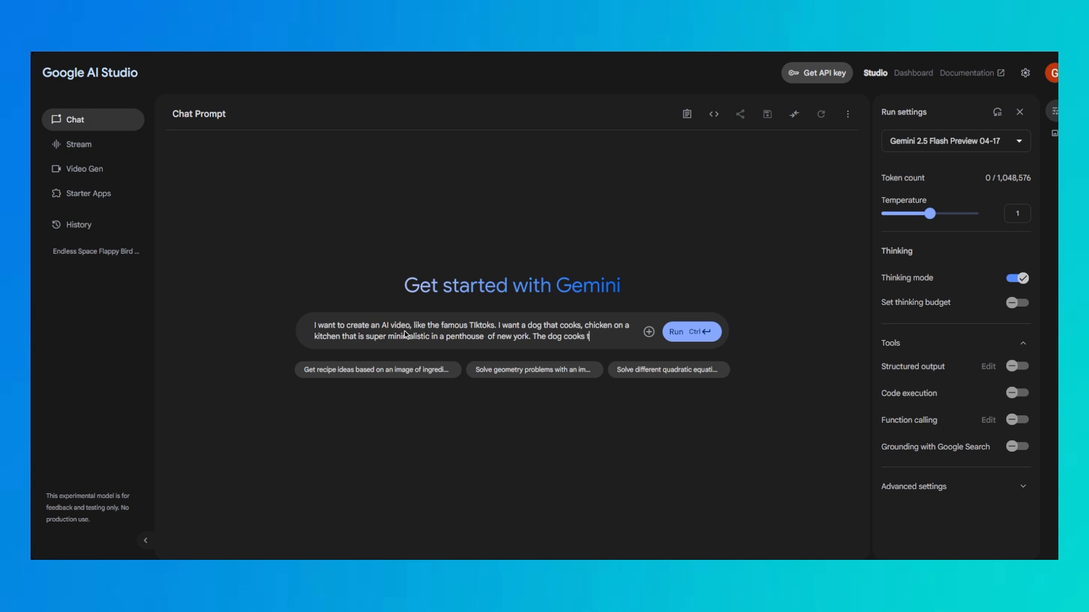
Continue the prompt with "minimalistic in a penthouse of new york. The dog cooks the chicken, and saliva is falling off his face."
{"action": "type", "text": "he chicken, and sal"}
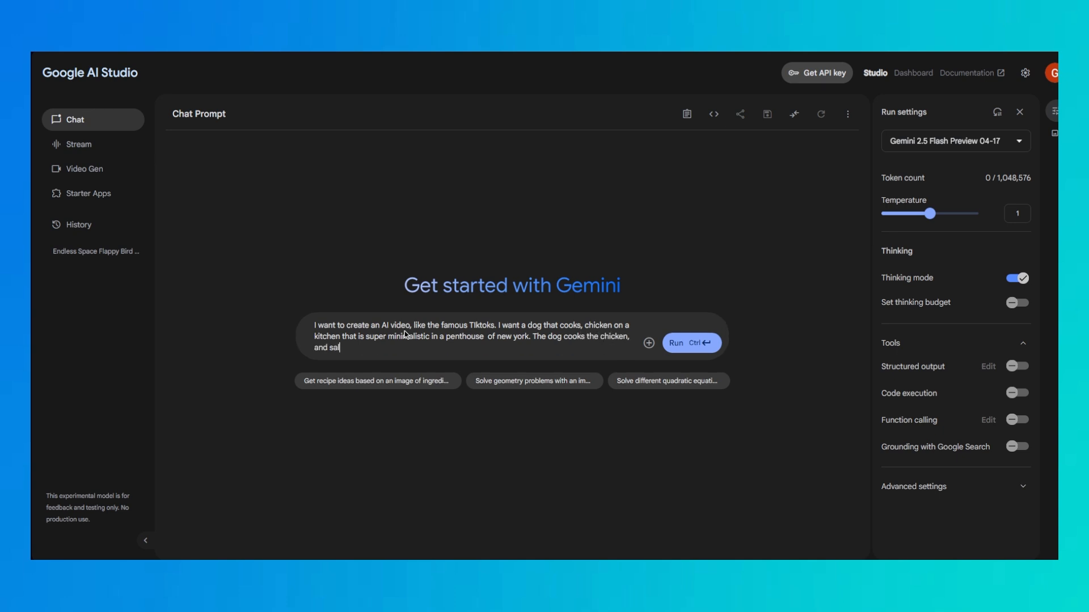
{"action": "type", "text": "iva is falling off his face."}
Add a separate paragraph "Create a highly optimized prompt for Veo 2 Video Generator" and run the prompt
{"action": "key", "text": "Return"}
{"action": "key", "text": "Return"}
{"action": "type", "text": "Creat"}
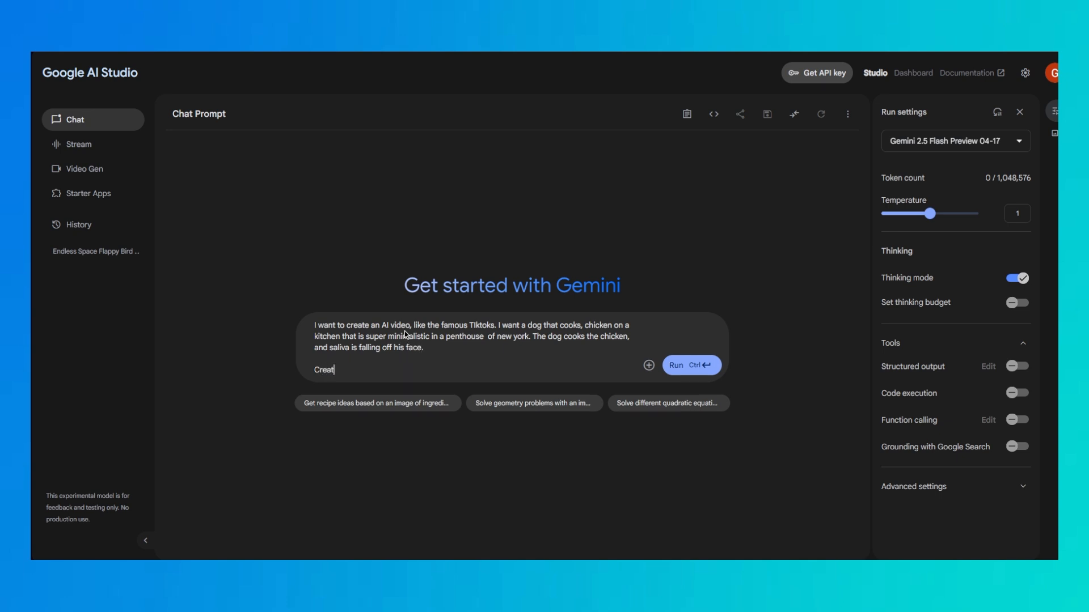
{"action": "type", "text": "e a highly optimized prompt for Veo"}
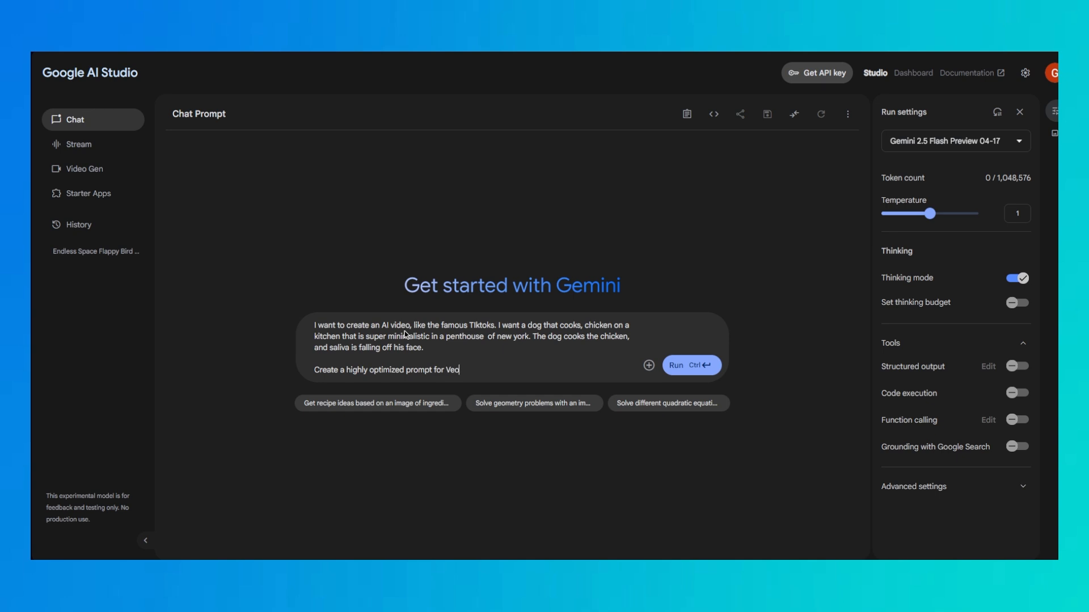
{"action": "type", "text": " 2 Video Generator"}
{"action": "key", "text": "Return"}
{"action": "key", "text": "ctrl+Return"}
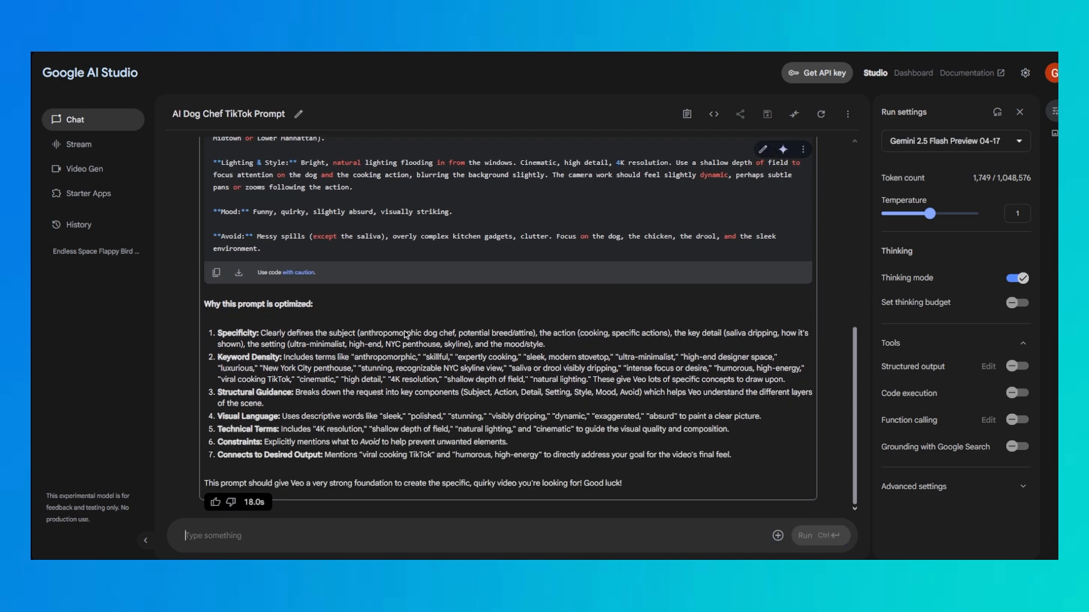
Read through the generated Veo 2 video prompt and the explanation of why it is optimized
{"action": "scroll", "coordinate": [340, 335], "scroll_direction": "up", "scroll_amount": 4}
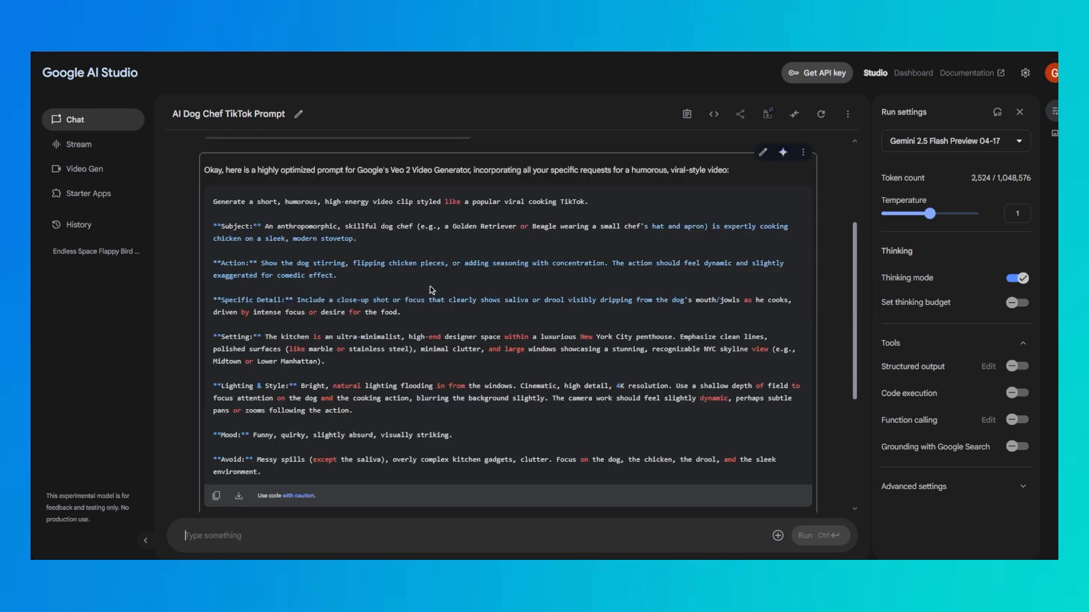
{"action": "left_click_drag", "start_coordinate": [213, 201], "coordinate": [578, 364]}
{"action": "left_click", "coordinate": [578, 363]}
{"action": "scroll", "coordinate": [578, 349], "scroll_direction": "up", "scroll_amount": 2}
{"action": "scroll", "coordinate": [414, 301], "scroll_direction": "down", "scroll_amount": 6}
{"action": "scroll", "coordinate": [334, 273], "scroll_direction": "up", "scroll_amount": 3}
{"action": "scroll", "coordinate": [318, 300], "scroll_direction": "down", "scroll_amount": 3}
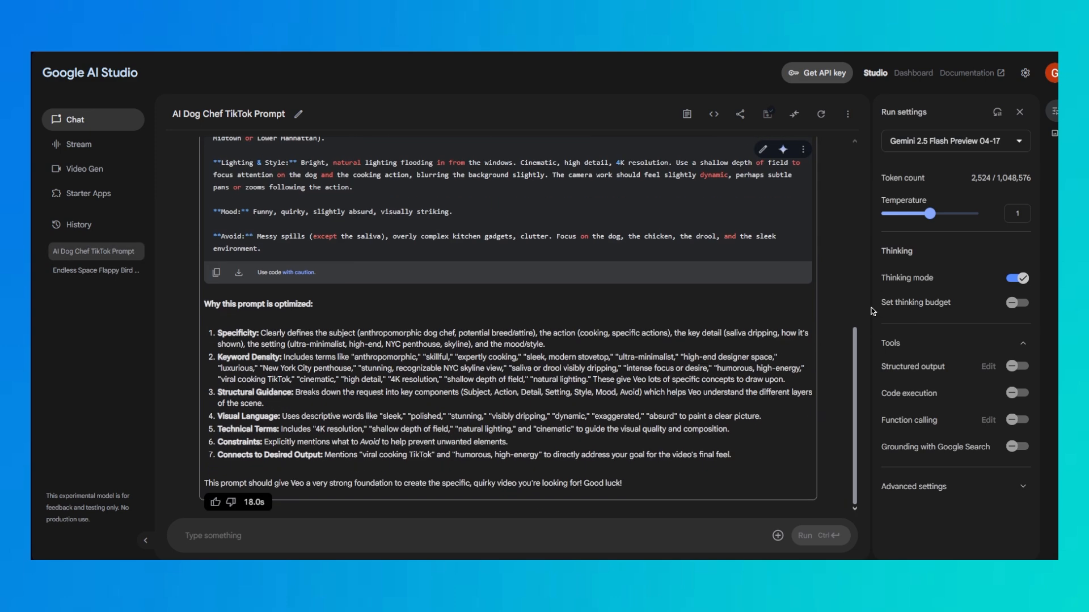
Switch the model to Gemini 2.5 Pro Preview 03-25 and submit the follow-up "Unify the prompt into simple plain text."
{"action": "left_click", "coordinate": [964, 140]}
{"action": "left_click", "coordinate": [891, 168]}
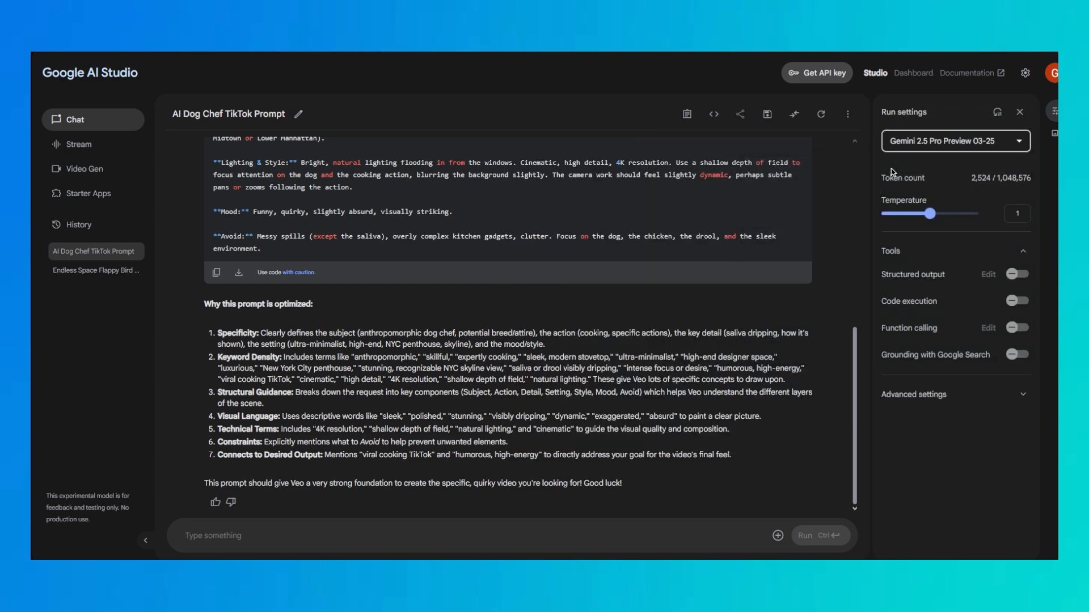
{"action": "left_click", "coordinate": [331, 533]}
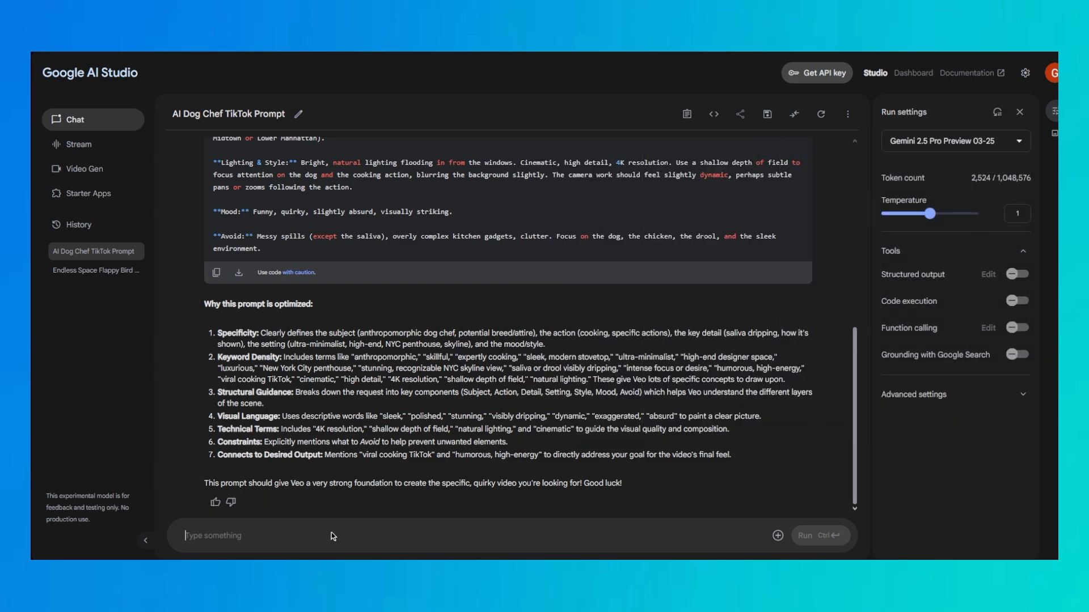
{"action": "type", "text": "Unif"}
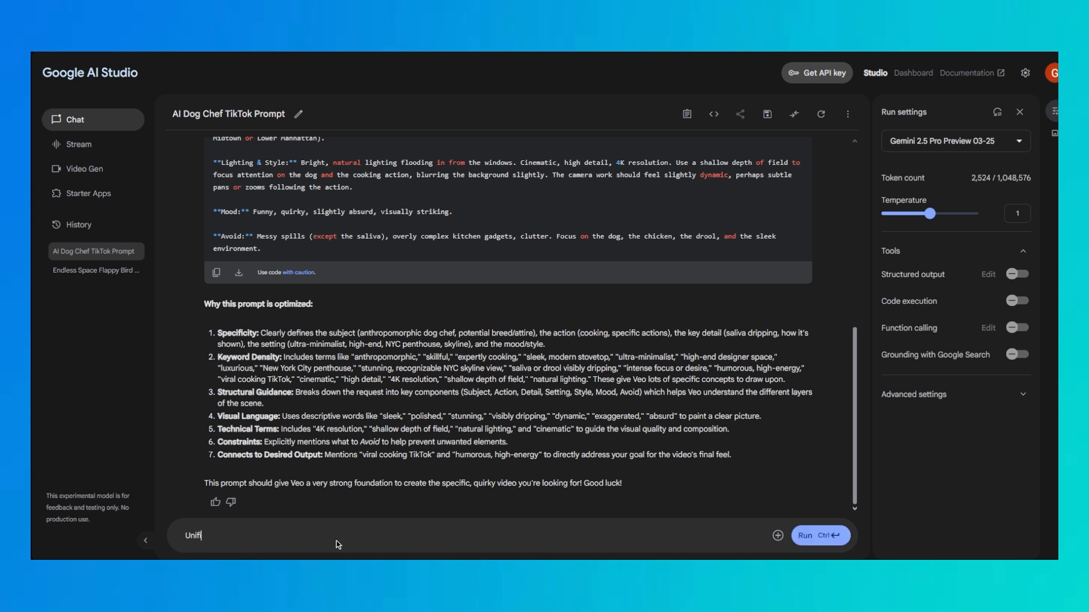
{"action": "type", "text": "y the prompt into simple plain text."}
{"action": "key", "text": "ctrl+Return"}
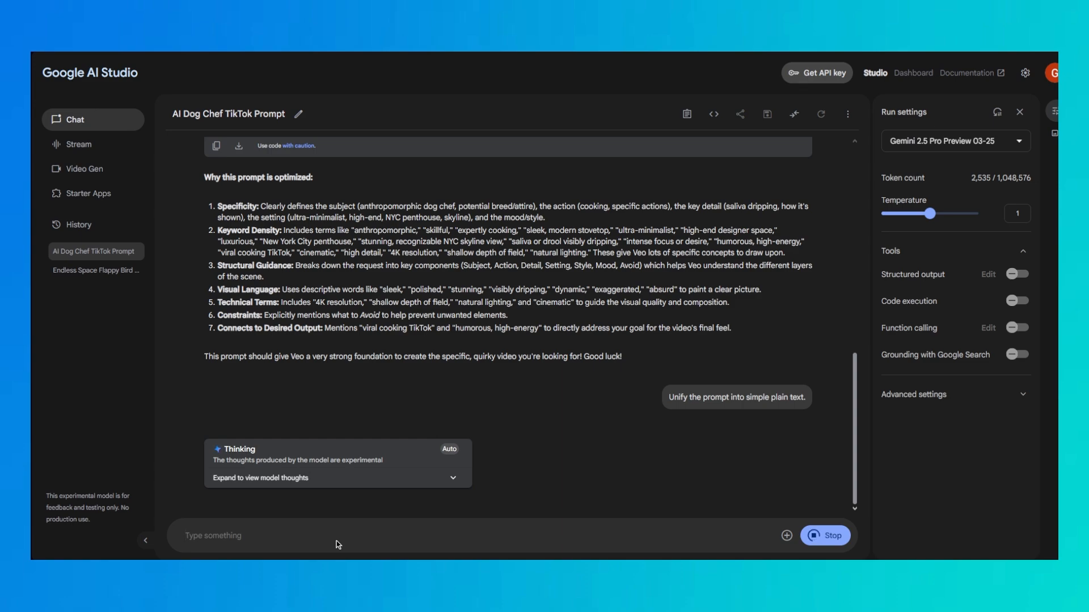
Review the conversation and copy the unified plain-text prompt from the latest reply
{"action": "scroll", "coordinate": [371, 278], "scroll_direction": "up", "scroll_amount": 6}
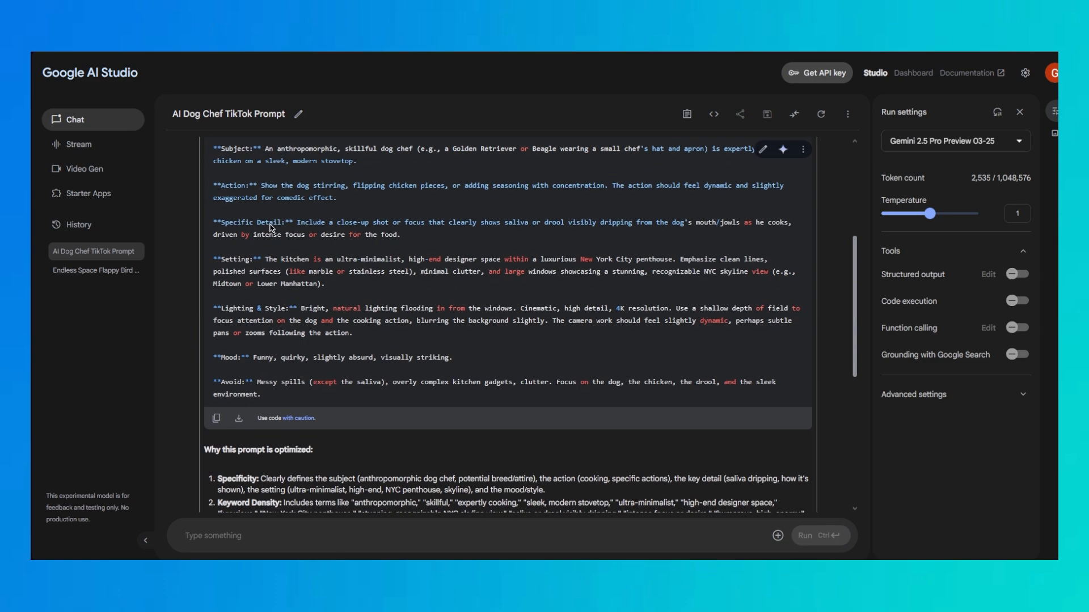
{"action": "scroll", "coordinate": [270, 228], "scroll_direction": "up", "scroll_amount": 4}
{"action": "scroll", "coordinate": [372, 381], "scroll_direction": "down", "scroll_amount": 15}
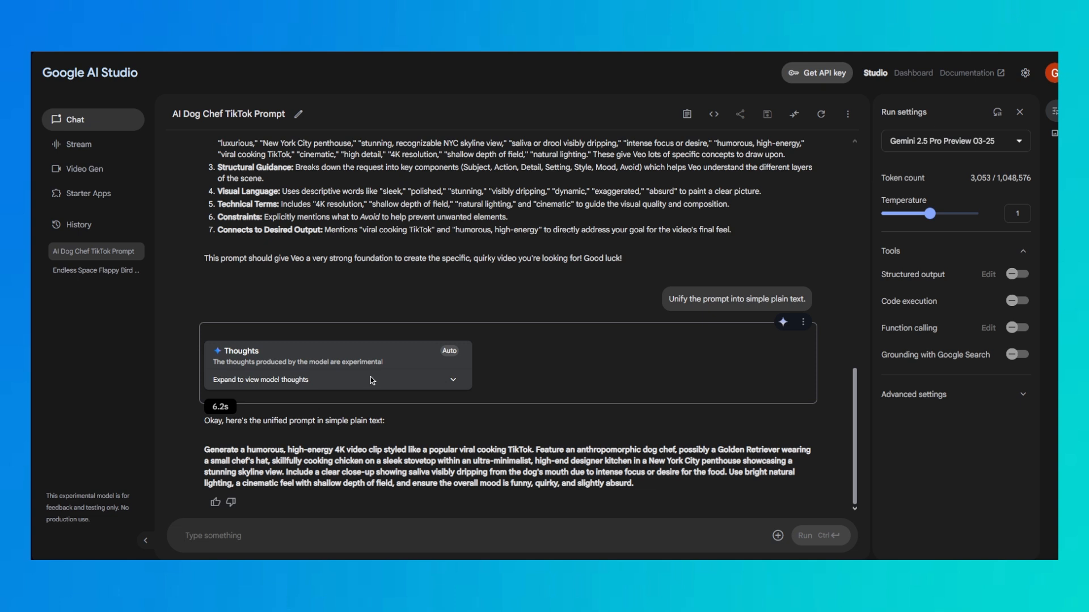
{"action": "triple_click", "coordinate": [283, 469]}
{"action": "left_click_drag", "start_coordinate": [658, 483], "coordinate": [195, 442]}
{"action": "key", "text": "ctrl+c"}
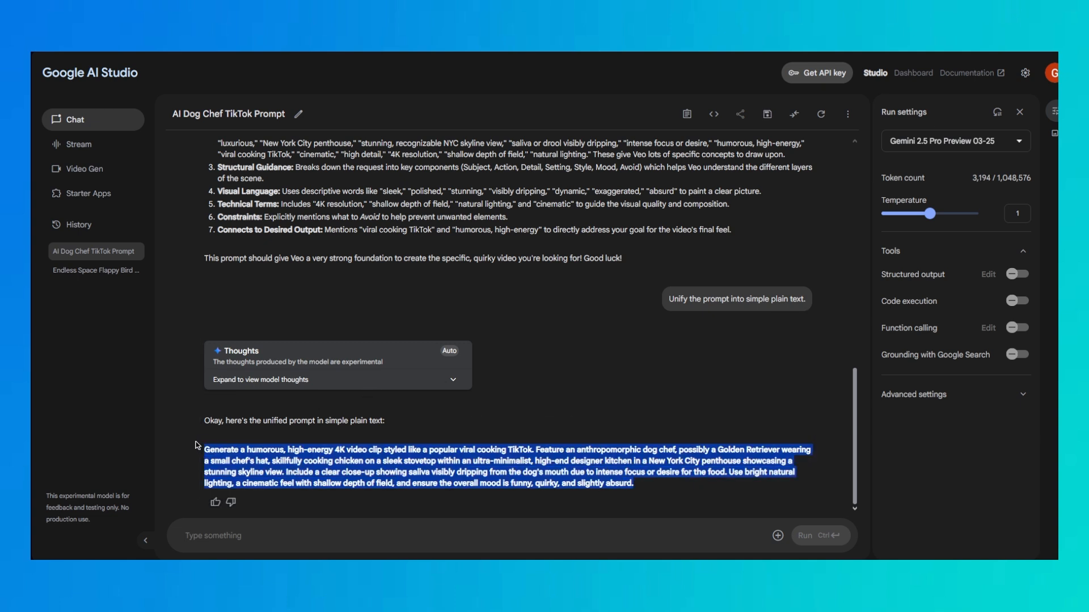
{"action": "mouse_move", "coordinate": [927, 145]}
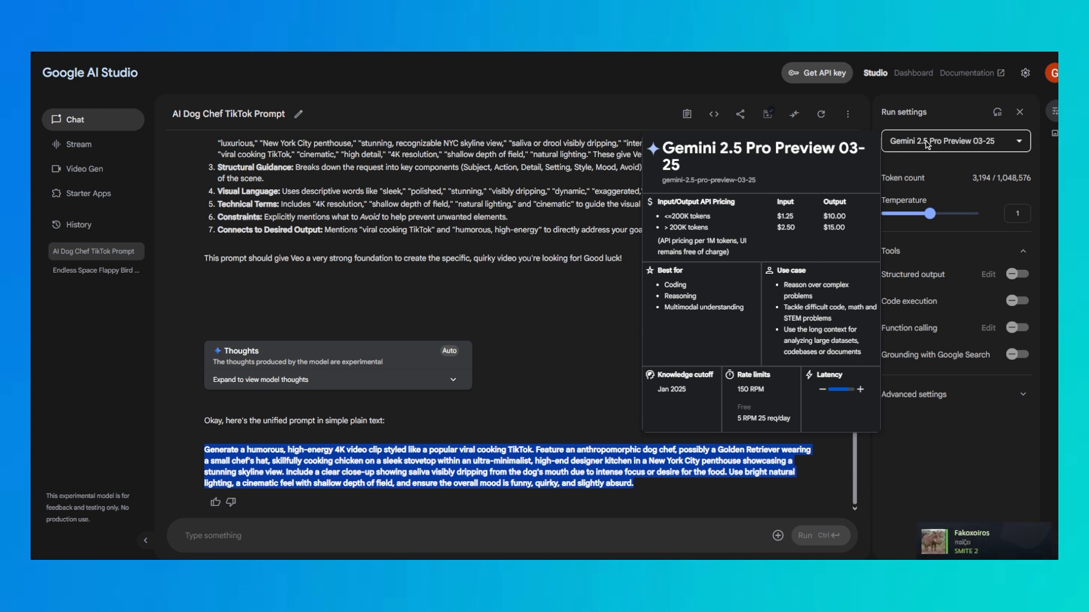
Run the copied prompt in the Veo 2 video generator with a 9:16 aspect ratio and a 5 s duration
{"action": "left_click", "coordinate": [85, 168]}
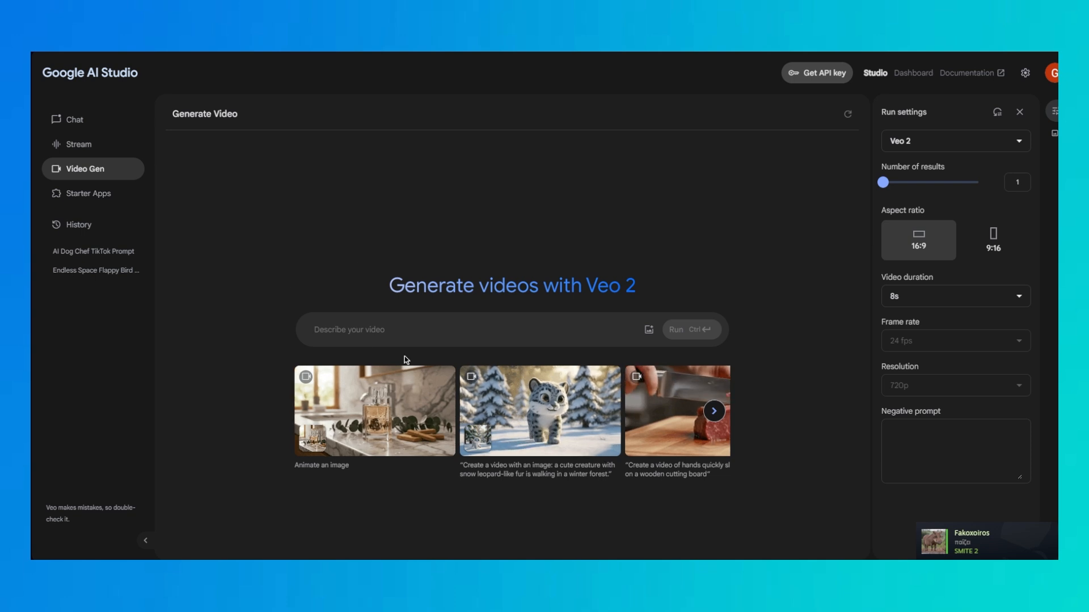
{"action": "key", "text": "ctrl+v"}
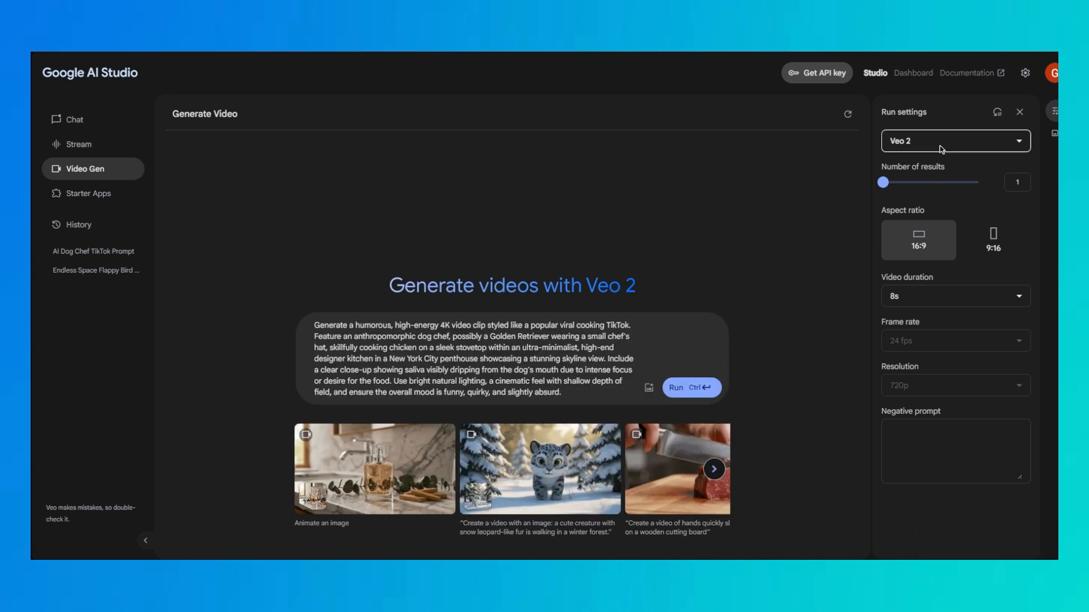
{"action": "left_click", "coordinate": [913, 141]}
{"action": "left_click", "coordinate": [761, 176]}
{"action": "mouse_move", "coordinate": [906, 182]}
{"action": "left_mouse_down"}
{"action": "mouse_move", "coordinate": [977, 184]}
{"action": "mouse_move", "coordinate": [907, 183]}
{"action": "left_mouse_up"}
{"action": "left_click", "coordinate": [981, 241]}
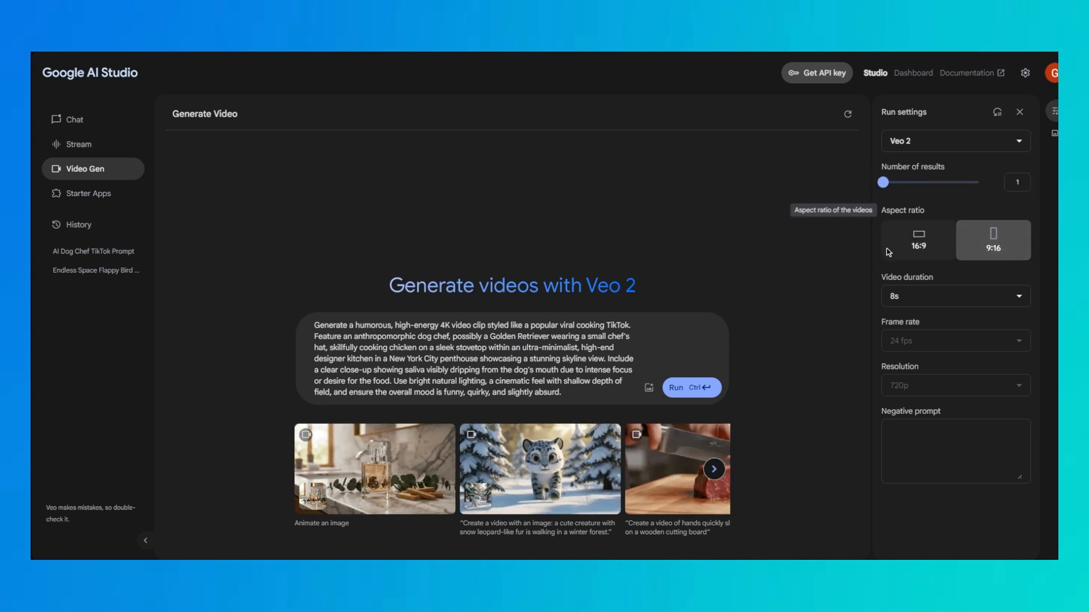
{"action": "left_click", "coordinate": [893, 296]}
{"action": "left_click", "coordinate": [896, 325]}
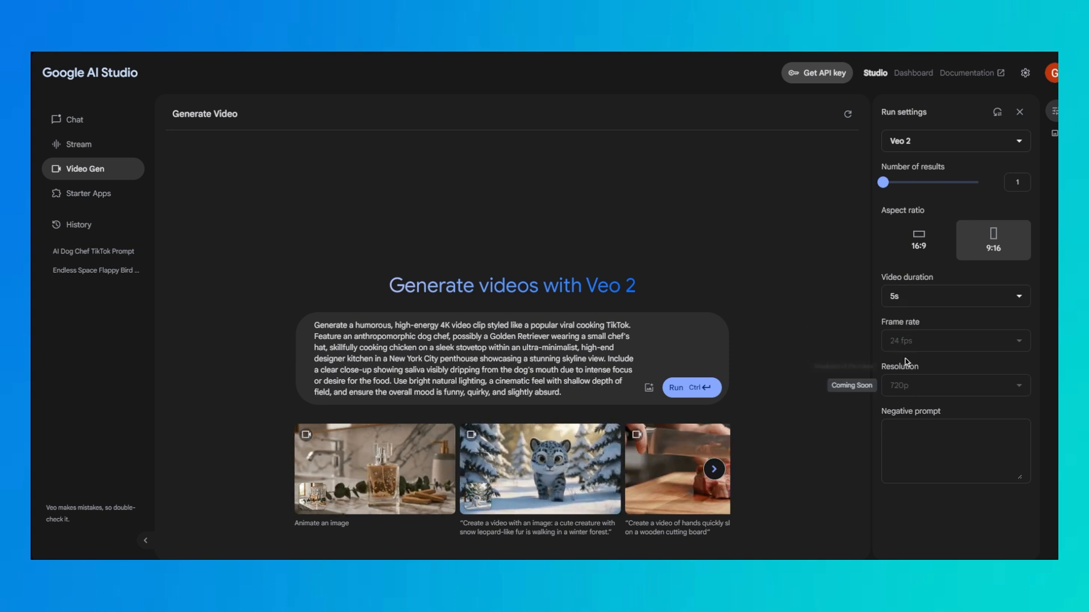
{"action": "key", "text": "ctrl+a"}
{"action": "left_click", "coordinate": [919, 327]}
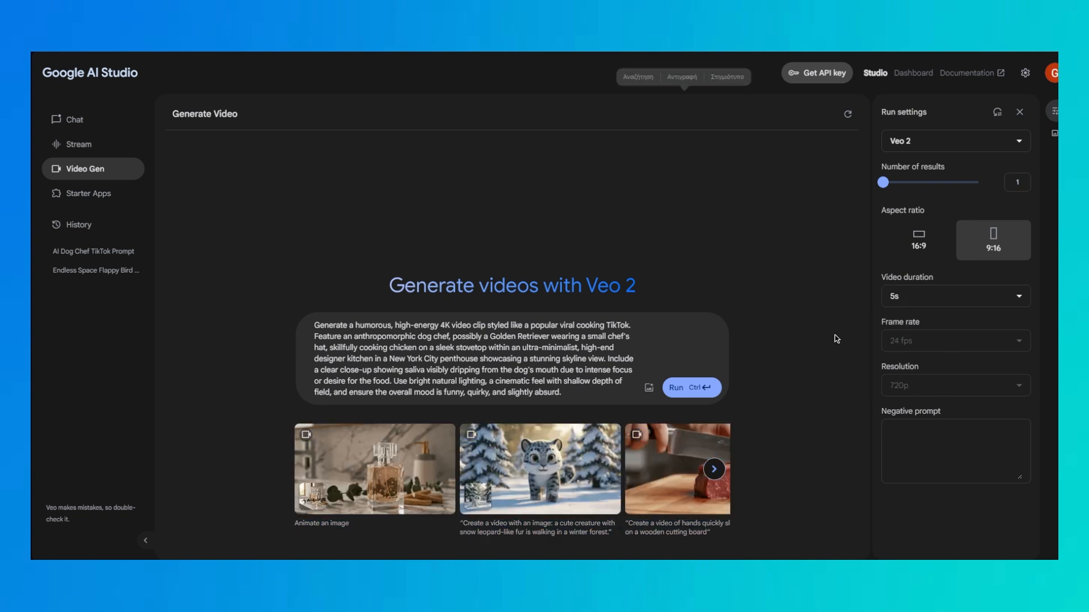
{"action": "left_click", "coordinate": [708, 387]}
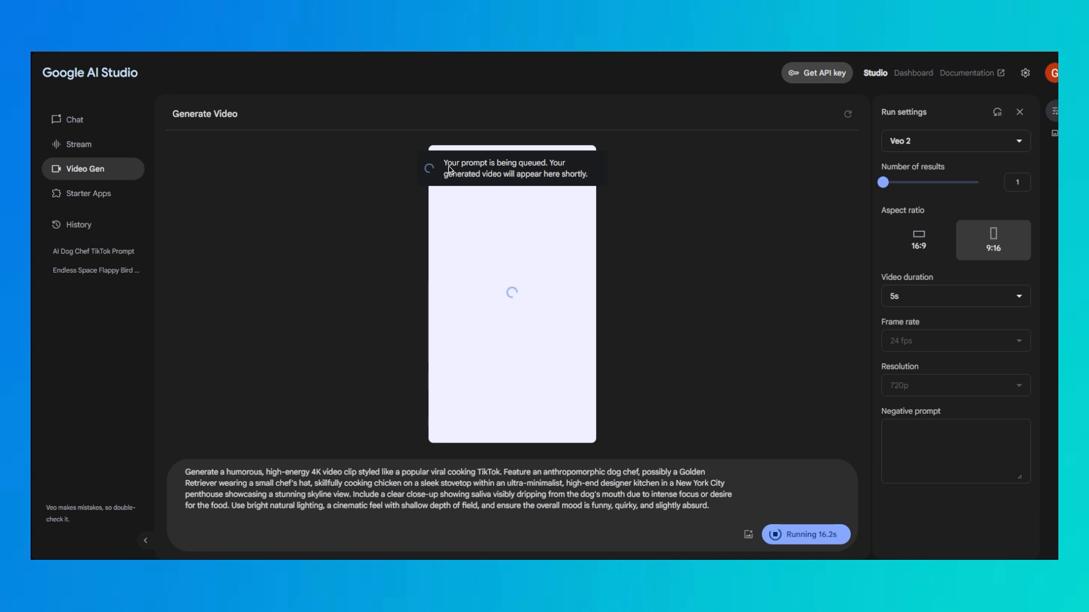
Look through the prompts gallery, the API Keys dashboard and the saved prompts in the history
{"action": "left_click", "coordinate": [91, 193]}
{"action": "left_click", "coordinate": [90, 172]}
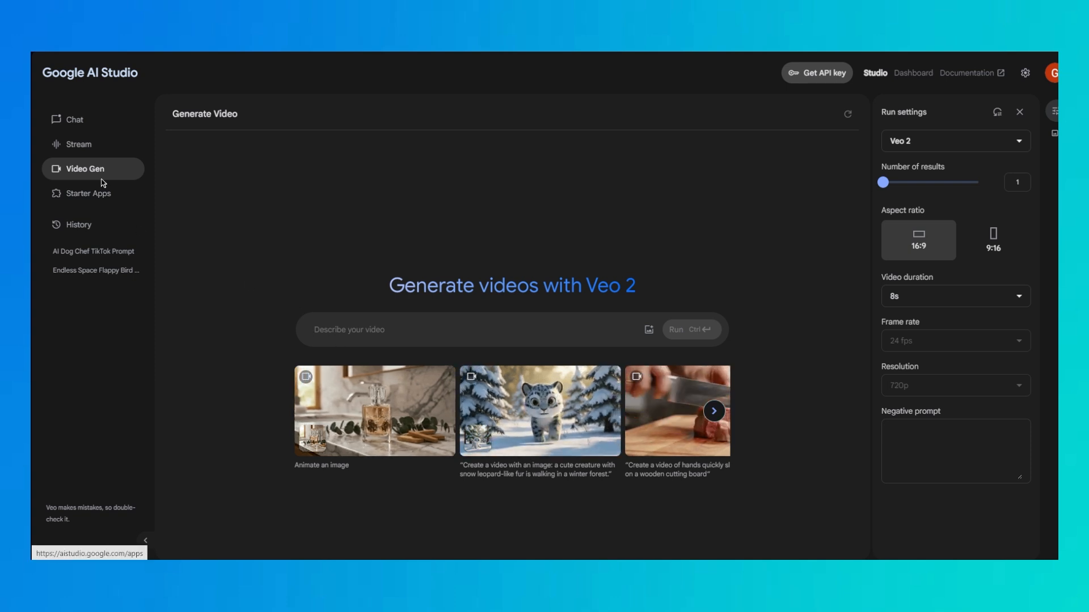
{"action": "left_click", "coordinate": [1053, 134]}
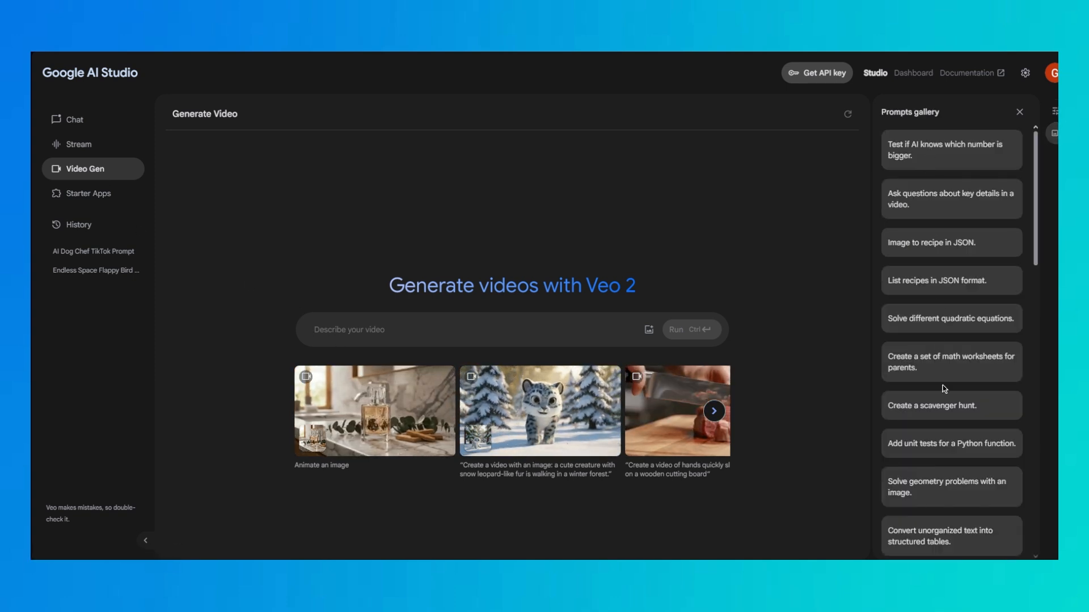
{"action": "left_click", "coordinate": [1019, 112]}
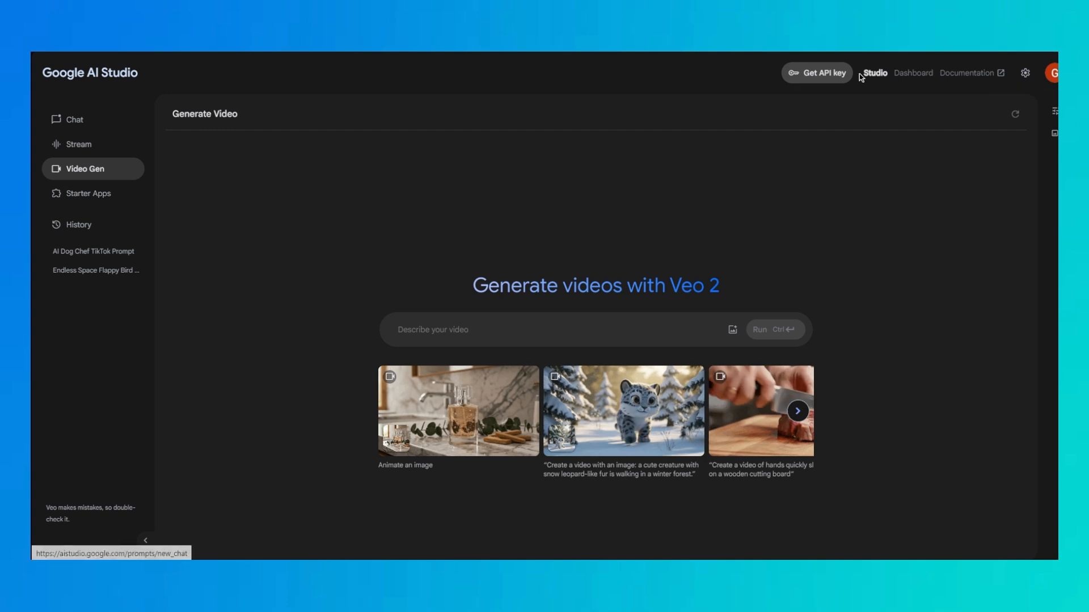
{"action": "left_click", "coordinate": [911, 74]}
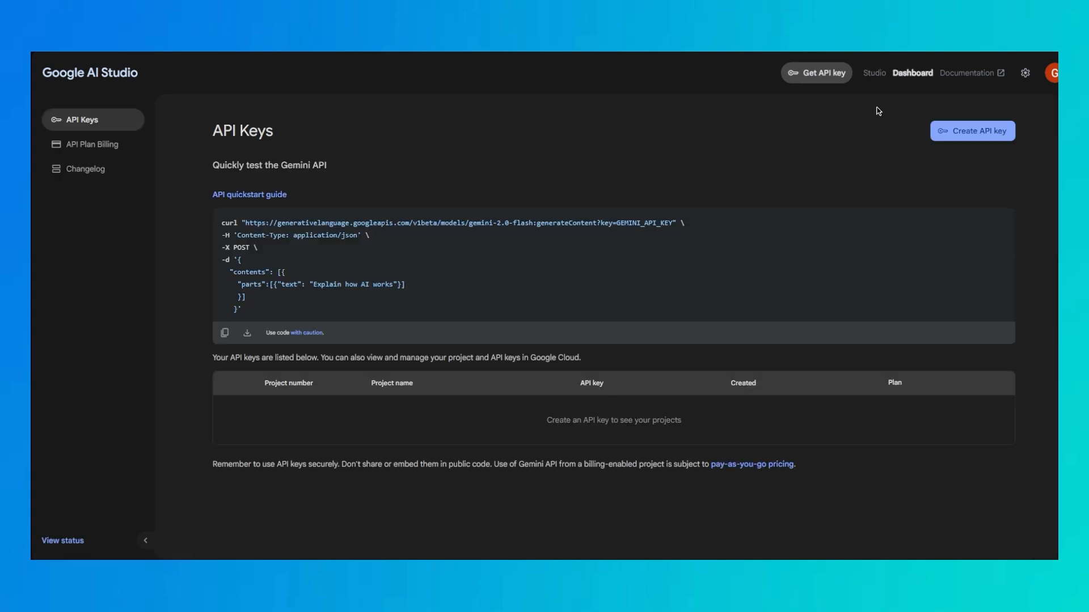
{"action": "left_click", "coordinate": [885, 76]}
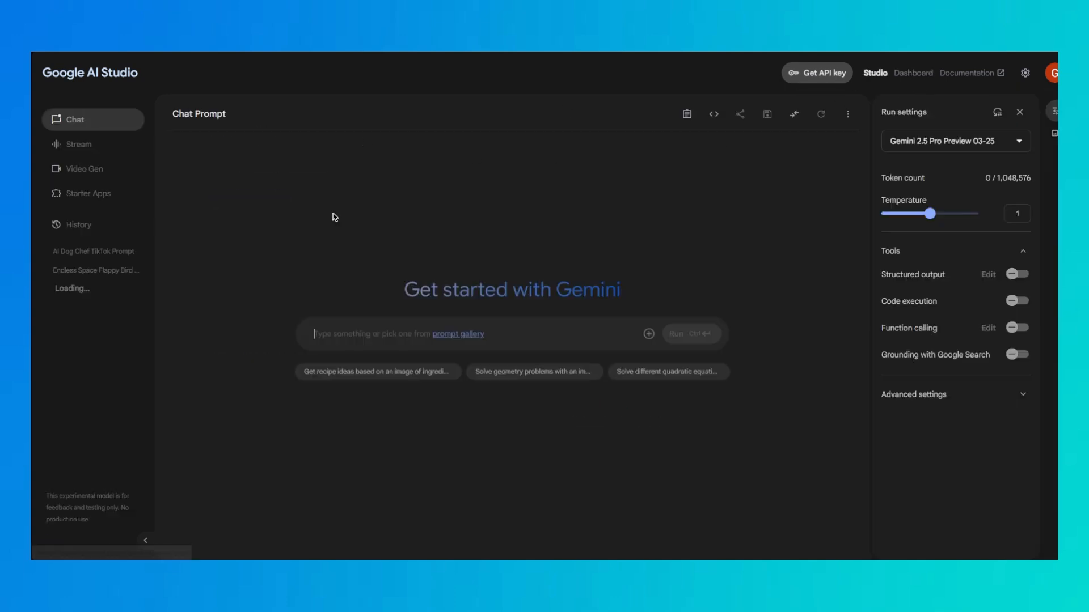
{"action": "left_click", "coordinate": [84, 252]}
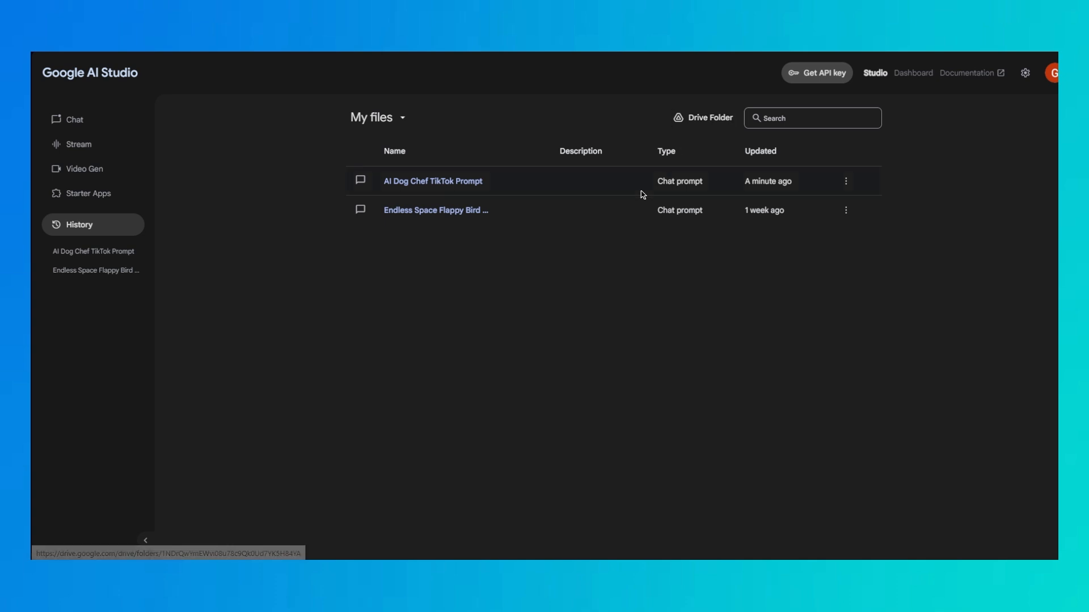
{"action": "left_click", "coordinate": [81, 169]}
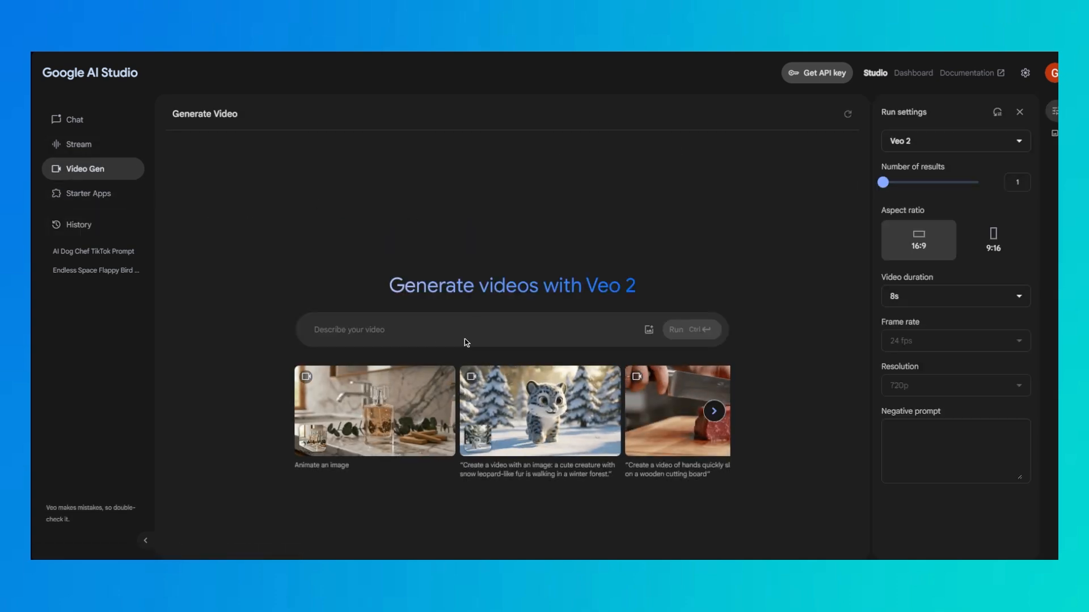
Examine the Your apps and FAQ sections of Starter Apps
{"action": "left_click", "coordinate": [91, 194]}
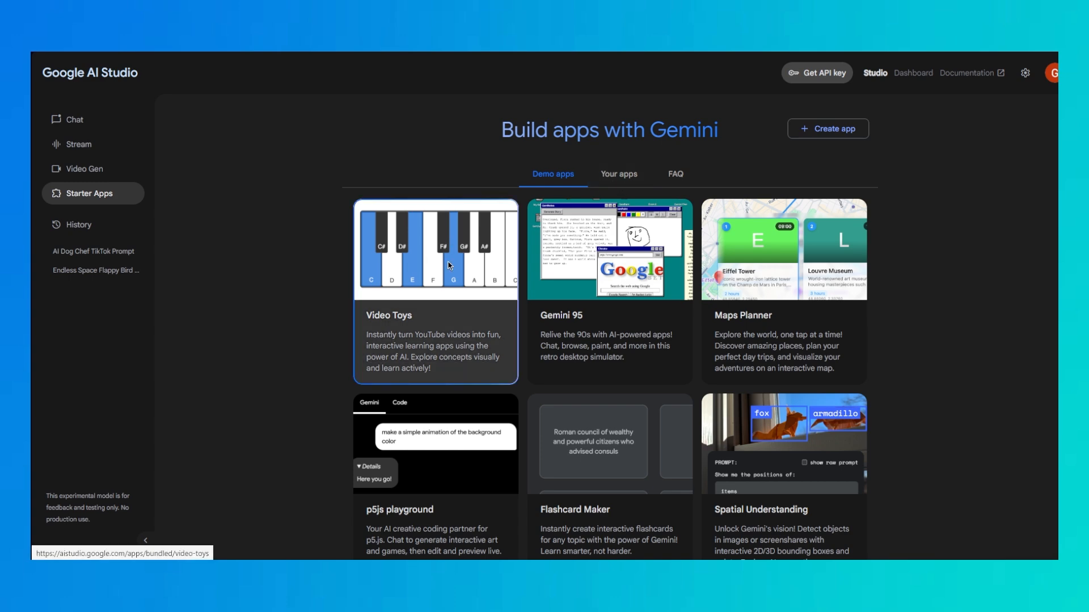
{"action": "left_click", "coordinate": [602, 176]}
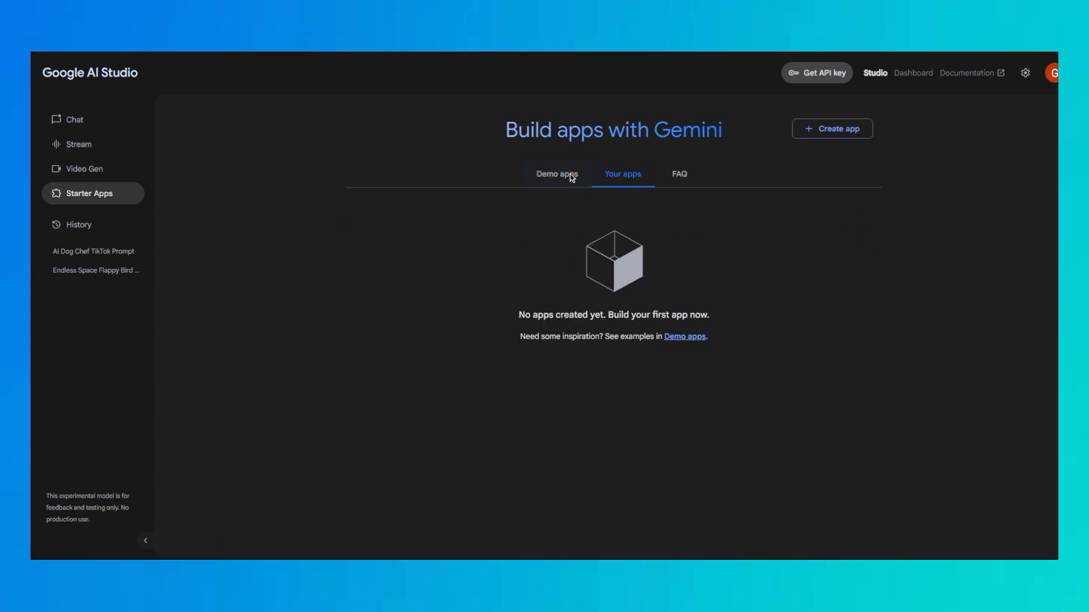
{"action": "left_click", "coordinate": [570, 176]}
{"action": "left_click", "coordinate": [672, 180]}
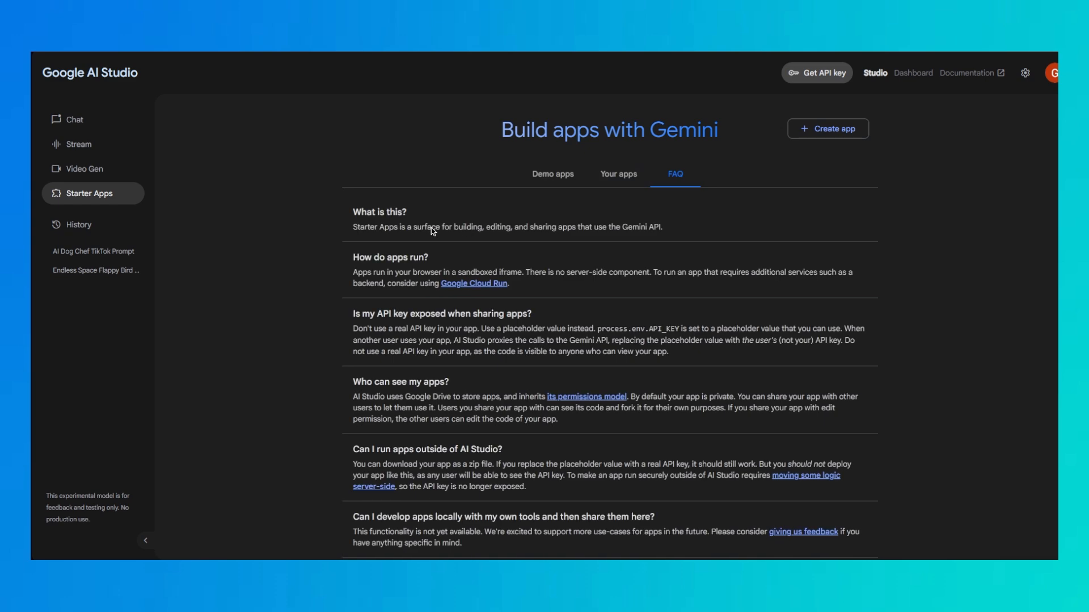
{"action": "scroll", "coordinate": [542, 284], "scroll_direction": "down", "scroll_amount": 3}
{"action": "scroll", "coordinate": [542, 284], "scroll_direction": "up", "scroll_amount": 3}
Browse the demo apps offered in Starter Apps, from Video Toys to Image to Code
{"action": "left_click", "coordinate": [556, 176]}
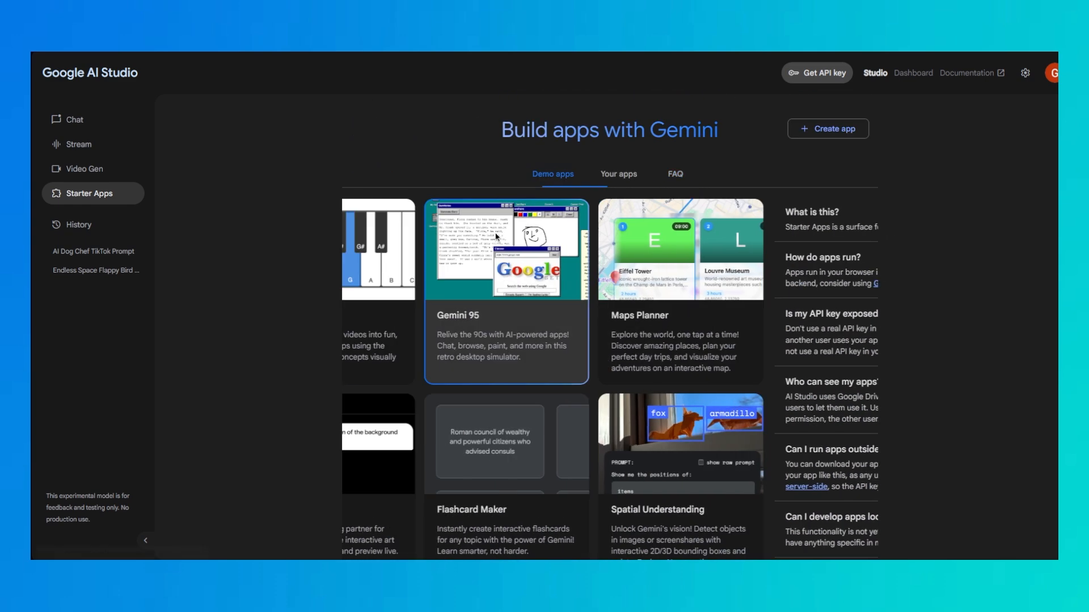
{"action": "scroll", "coordinate": [766, 311], "scroll_direction": "down", "scroll_amount": 4}
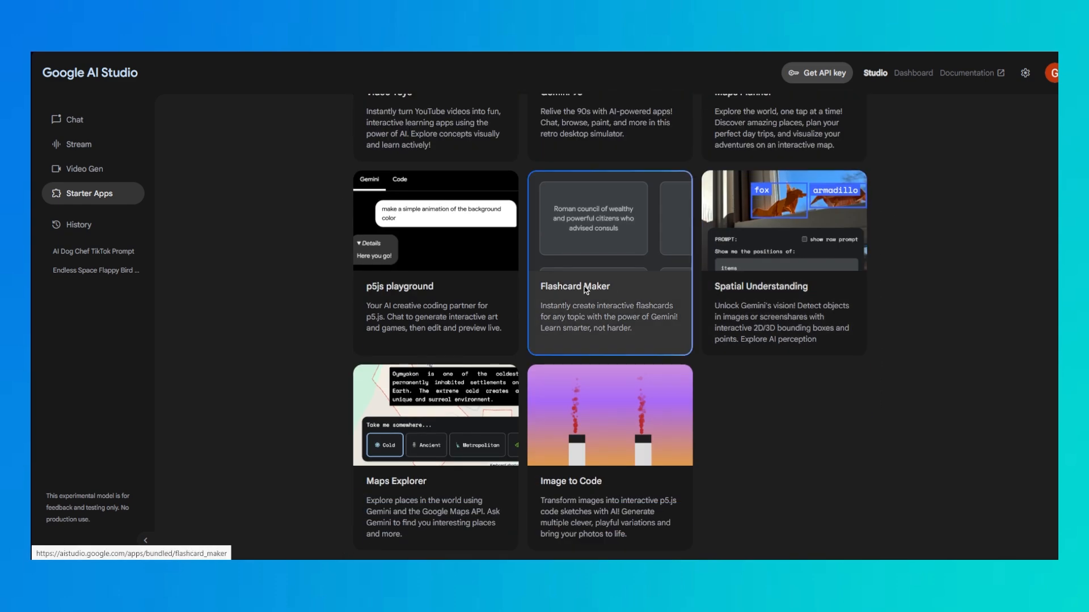
{"action": "scroll", "coordinate": [611, 349], "scroll_direction": "up", "scroll_amount": 5}
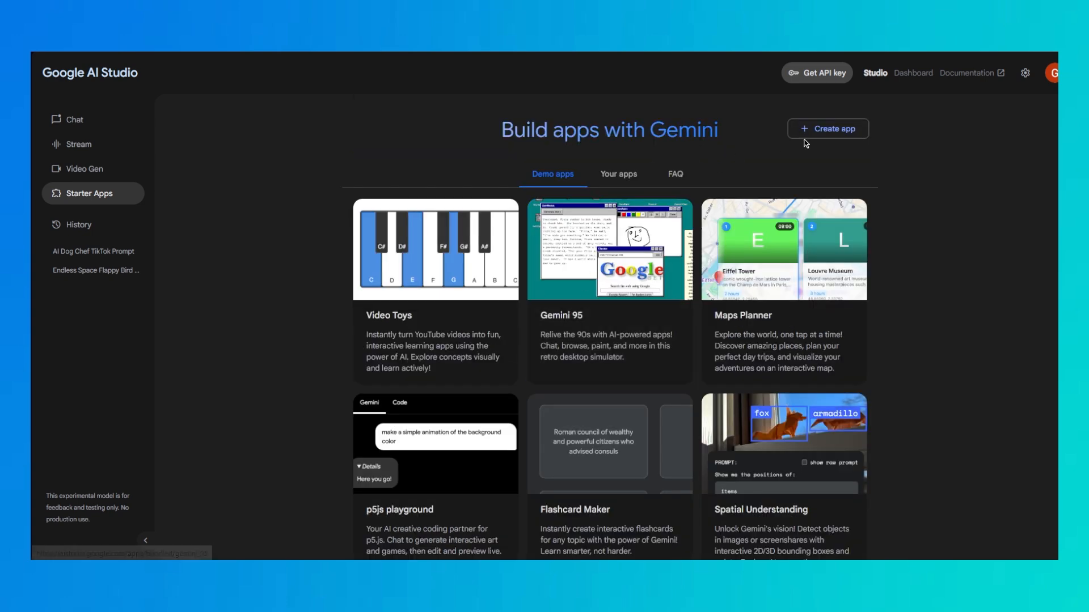
{"action": "scroll", "coordinate": [535, 278], "scroll_direction": "down", "scroll_amount": 4}
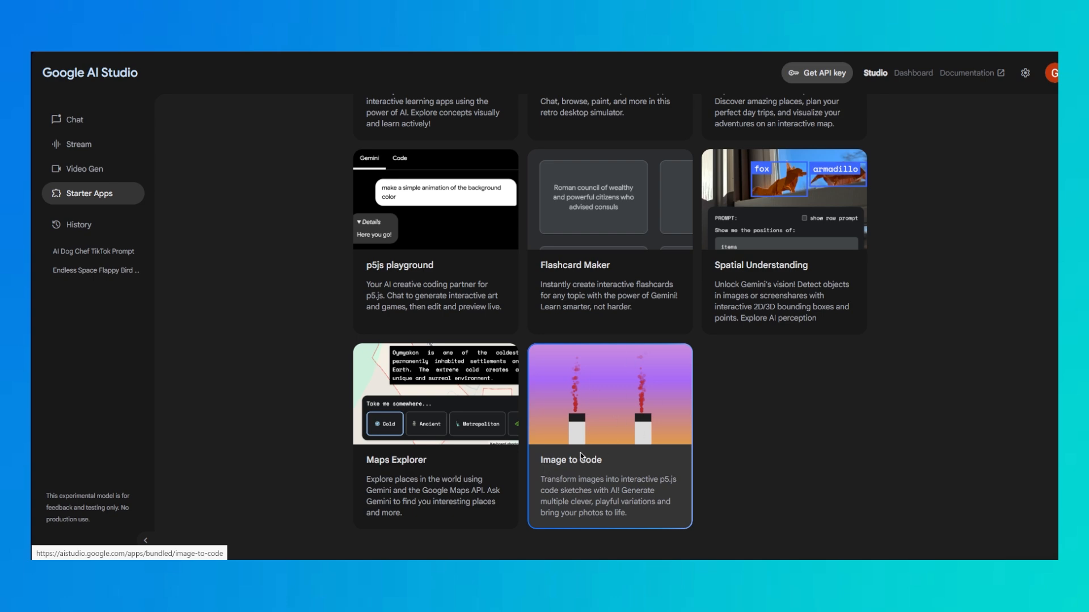
{"action": "scroll", "coordinate": [623, 437], "scroll_direction": "up", "scroll_amount": 3}
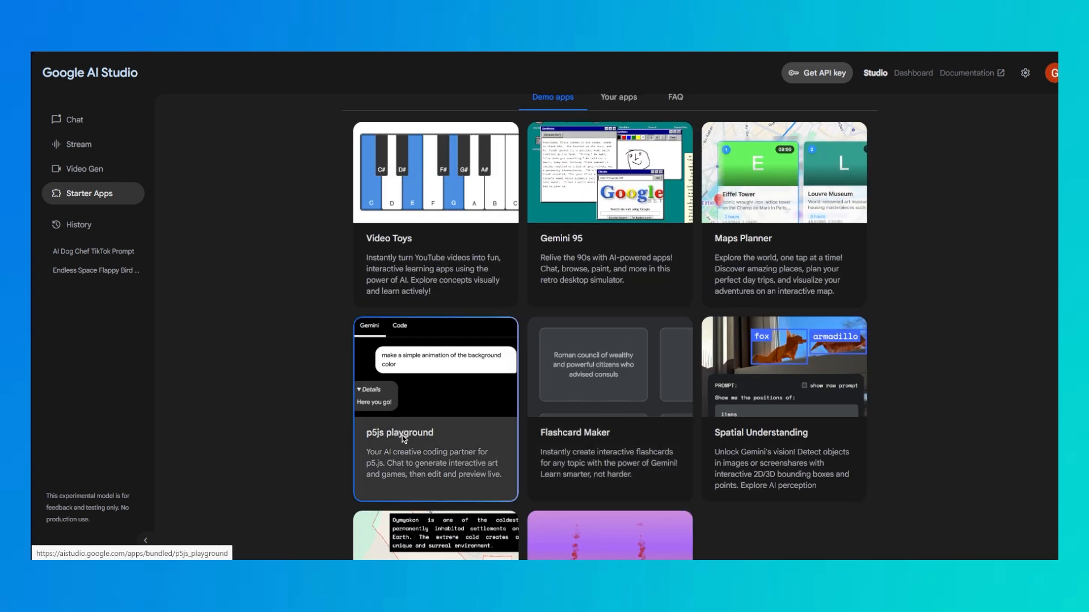
{"action": "scroll", "coordinate": [783, 363], "scroll_direction": "up", "scroll_amount": 1}
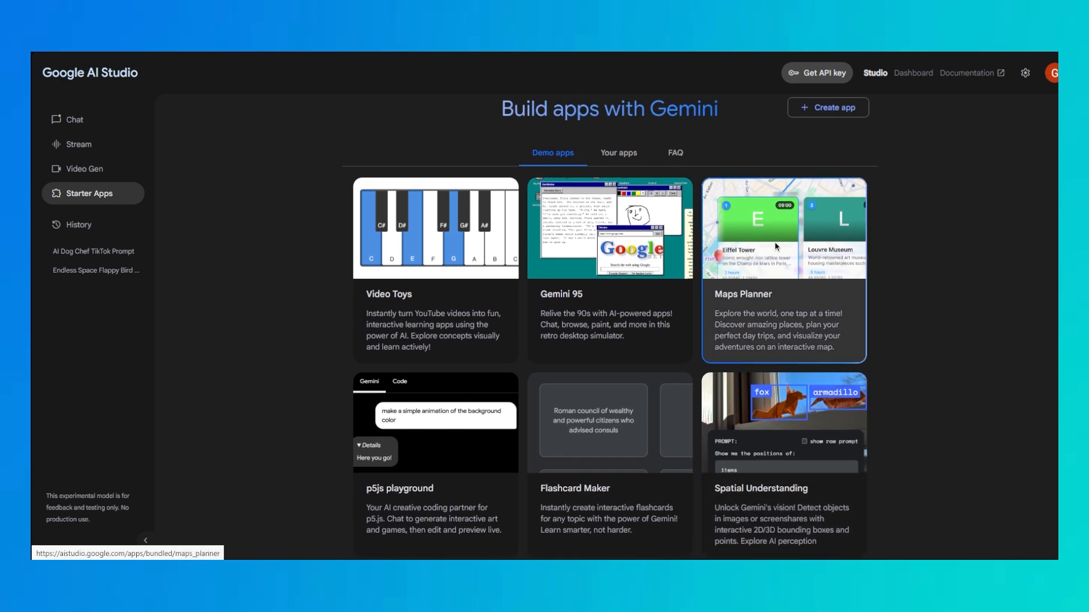
{"action": "scroll", "coordinate": [329, 250], "scroll_direction": "down", "scroll_amount": 4}
{"action": "scroll", "coordinate": [367, 304], "scroll_direction": "up", "scroll_amount": 5}
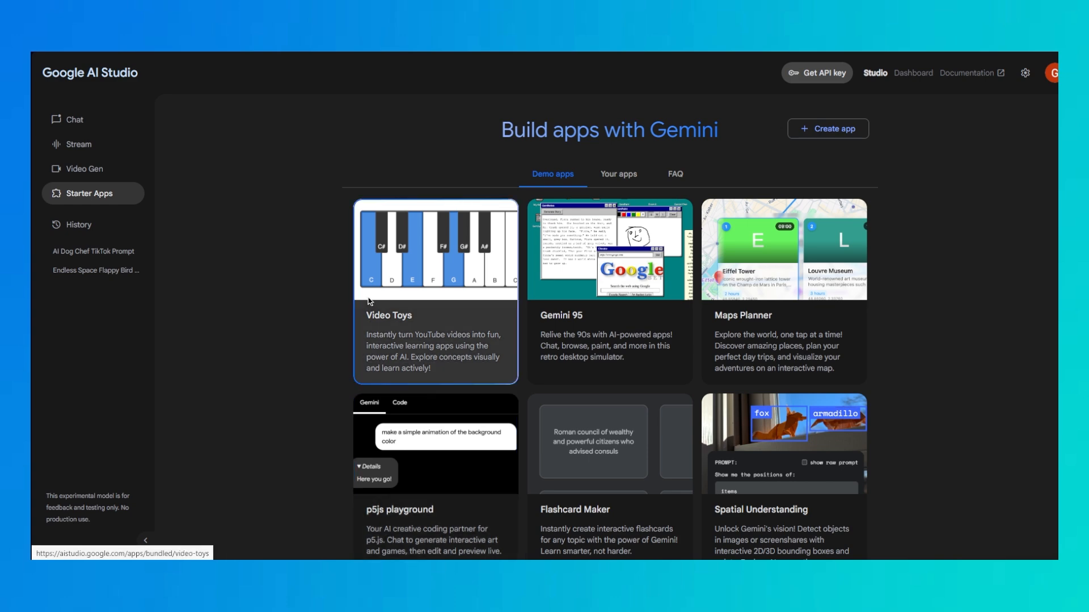
{"action": "scroll", "coordinate": [602, 322], "scroll_direction": "down", "scroll_amount": 4}
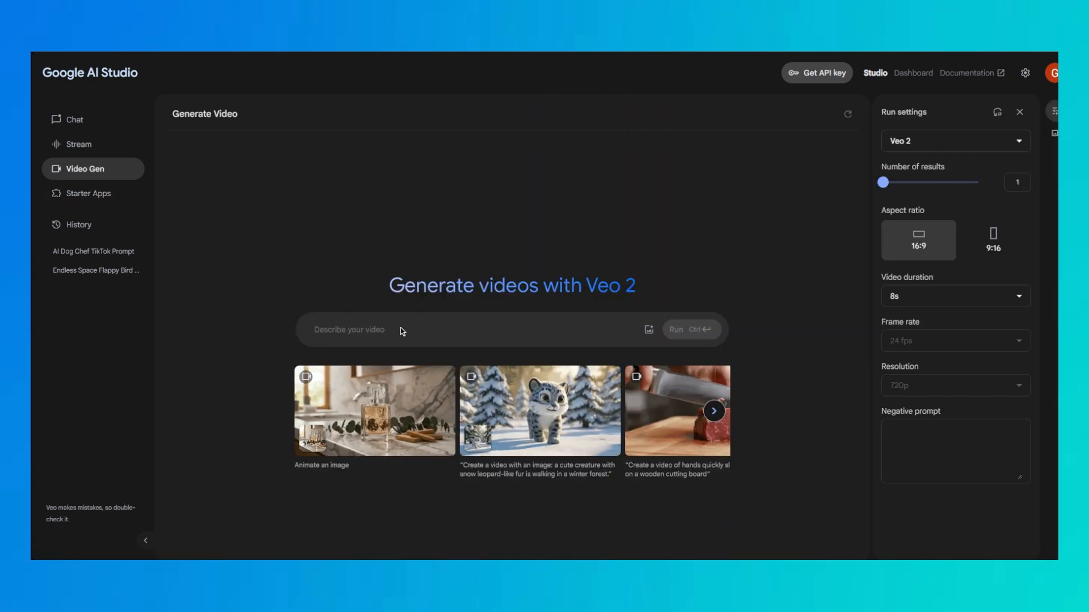
Paste the cooking dog prompt into the Veo 2 video generator and run it with a 9:16 aspect ratio
{"action": "type", "text": "Generate a humorous, high-energy 4K video clip styled like a popular viral cooking TikTok. Feature an anthropomorphic dog chef, possibly a Golden Retriever wearing a small chef's hat, skillfully cooking chicken on a sleek stovetop within an ultra-minimalist, high-end designer kitchen in a New York City penthouse showcasing a stunning skyline view. Include a clear close-up showing saliva visibly dripping from the dog's mouth due to intense focus or desire for the food. Use bright natural lighting, a cinematic feel with shallow depth of field, and ensure the overall mood is funny, quirky, and slightly absurd."}
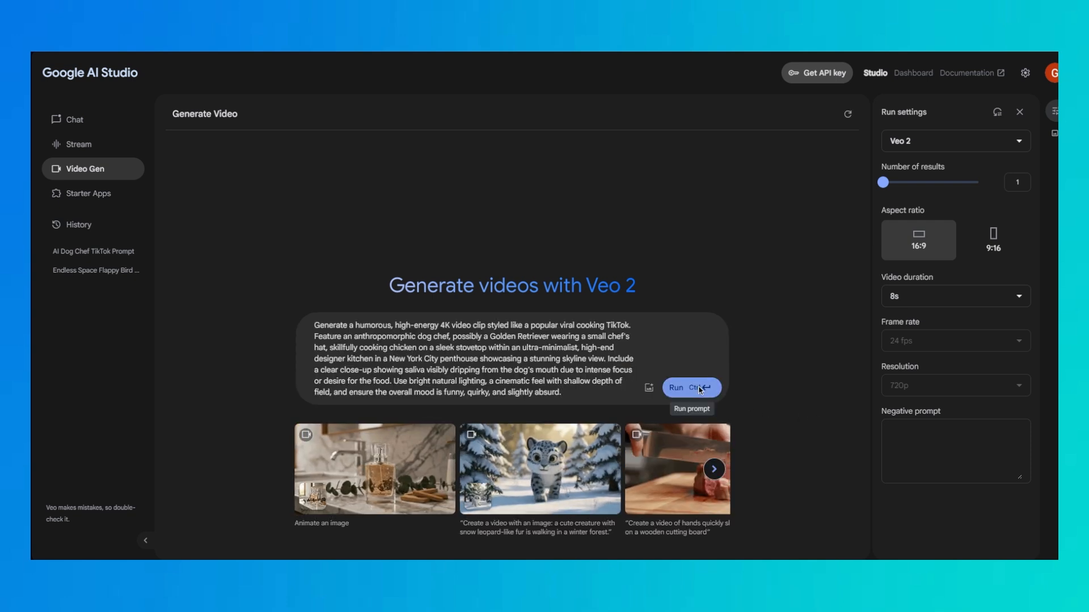
{"action": "left_click", "coordinate": [992, 239]}
{"action": "left_click", "coordinate": [692, 387]}
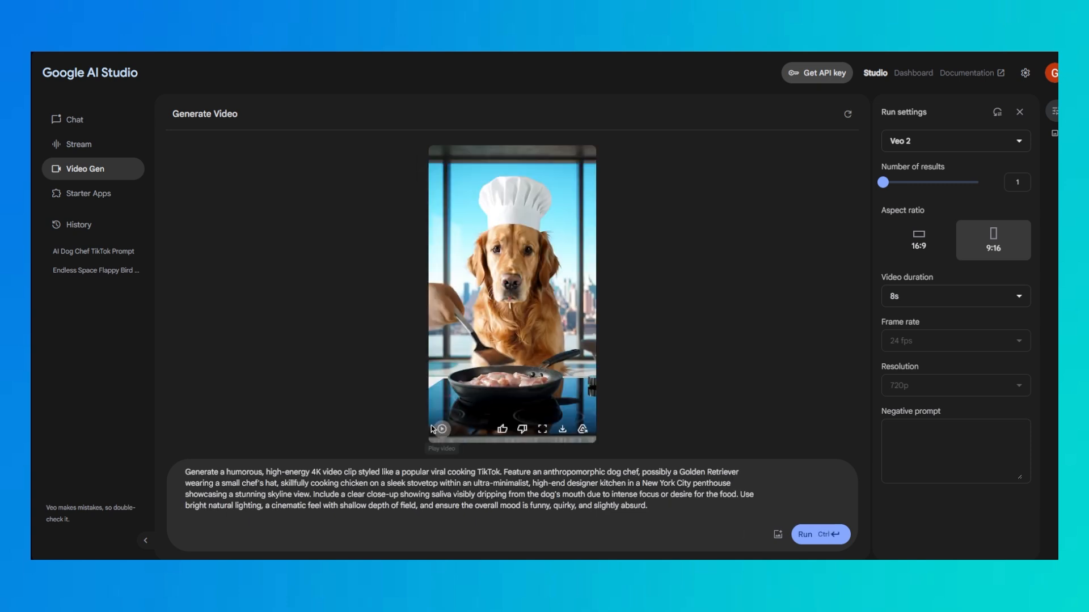
Watch the generated dog chef video in full screen, replay it, and close the video viewer
{"action": "left_click", "coordinate": [542, 430]}
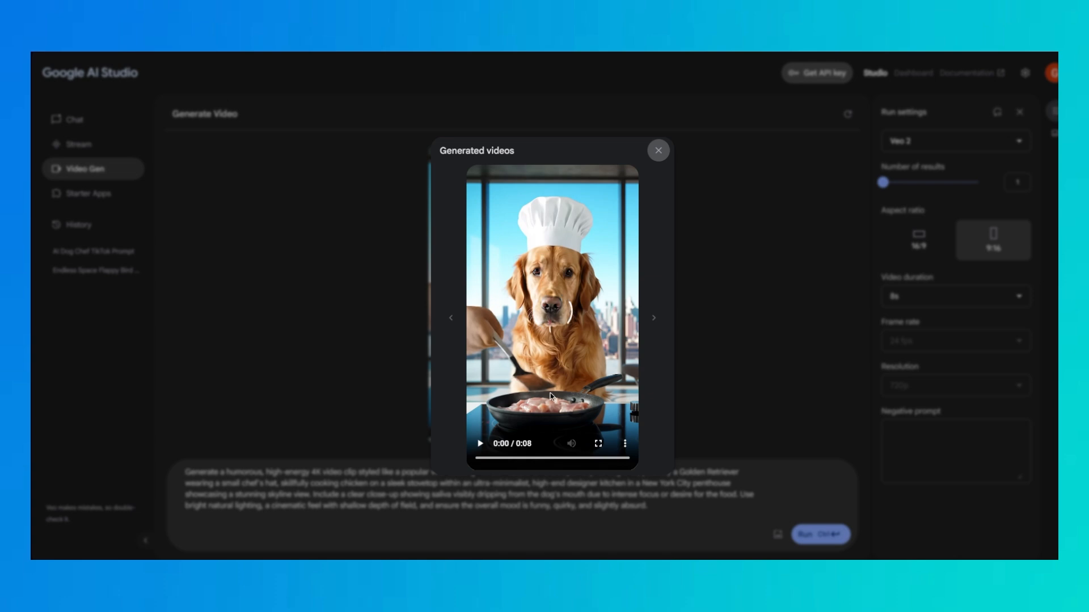
{"action": "left_click", "coordinate": [598, 443]}
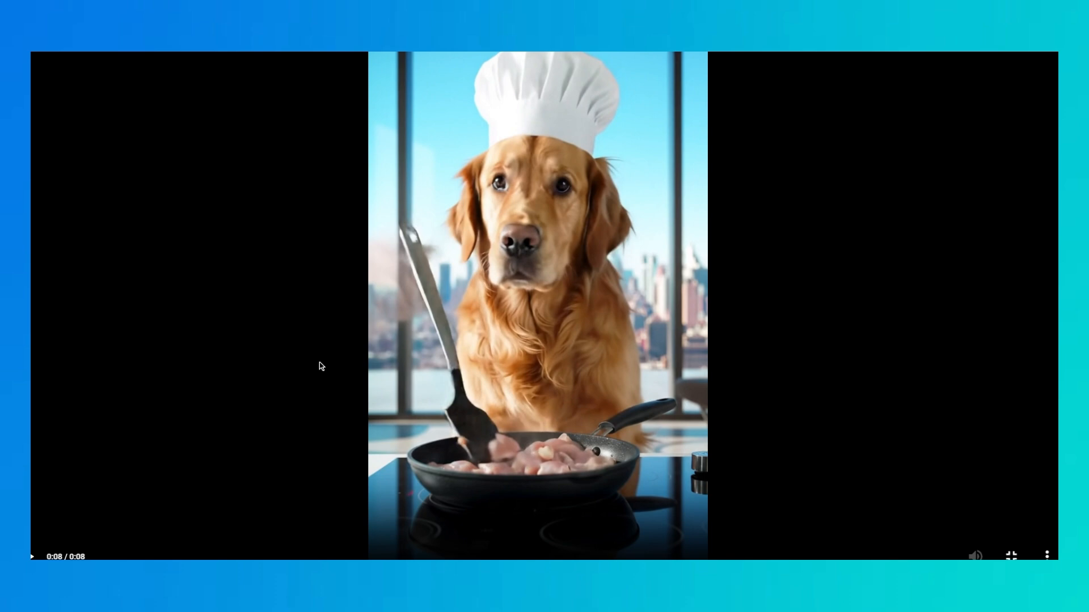
{"action": "left_click", "coordinate": [32, 557]}
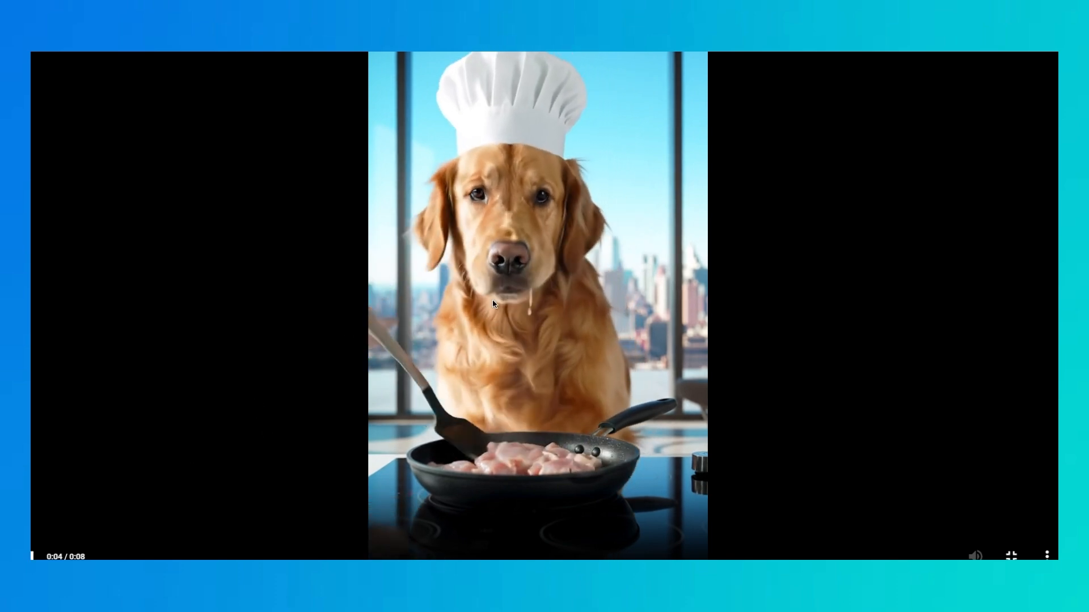
{"action": "left_click", "coordinate": [1011, 555]}
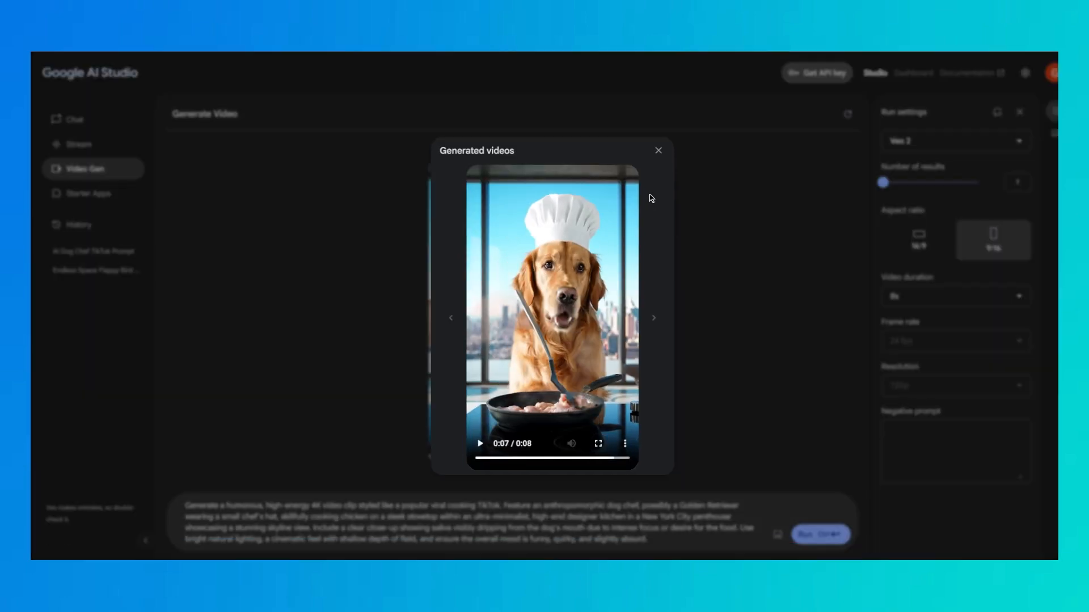
{"action": "left_click", "coordinate": [658, 149]}
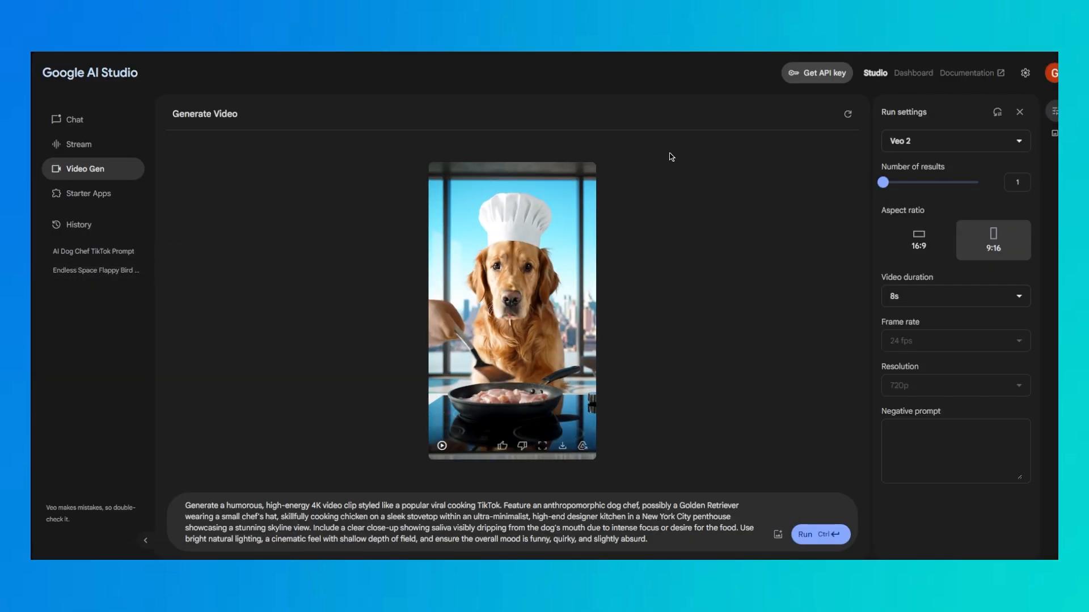
Copy the full sectioned prompt from the AI Dog Chef TikTok Prompt chat and paste it into the Veo 2 video generator
{"action": "left_click", "coordinate": [72, 249]}
{"action": "scroll", "coordinate": [318, 253], "scroll_direction": "up", "scroll_amount": 5}
{"action": "scroll", "coordinate": [319, 254], "scroll_direction": "down", "scroll_amount": 2}
{"action": "scroll", "coordinate": [252, 281], "scroll_direction": "up", "scroll_amount": 7}
{"action": "scroll", "coordinate": [259, 280], "scroll_direction": "down", "scroll_amount": 2}
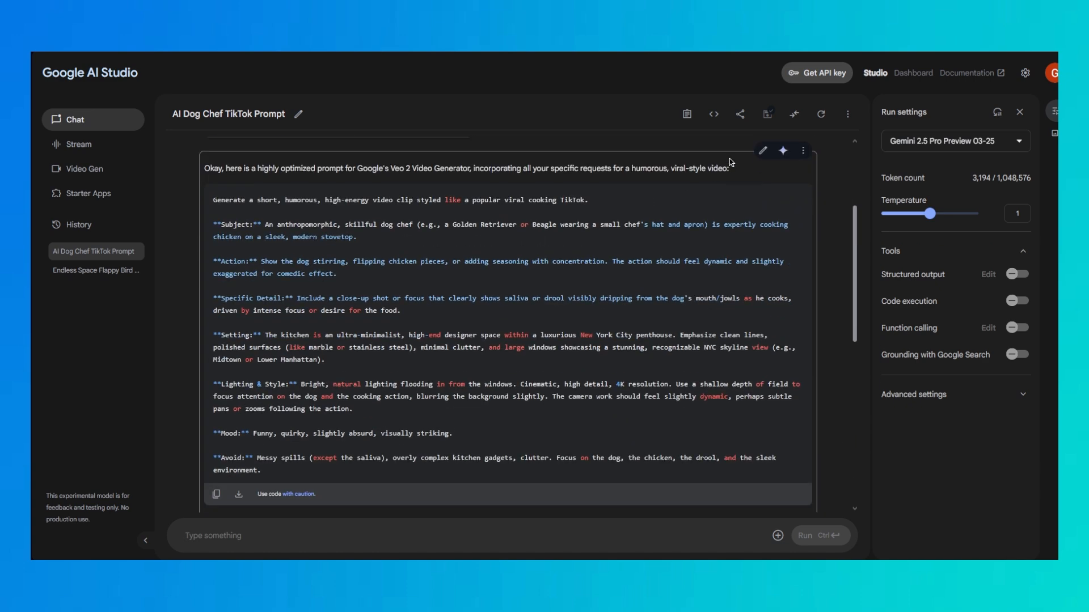
{"action": "left_click_drag", "start_coordinate": [213, 199], "coordinate": [466, 499]}
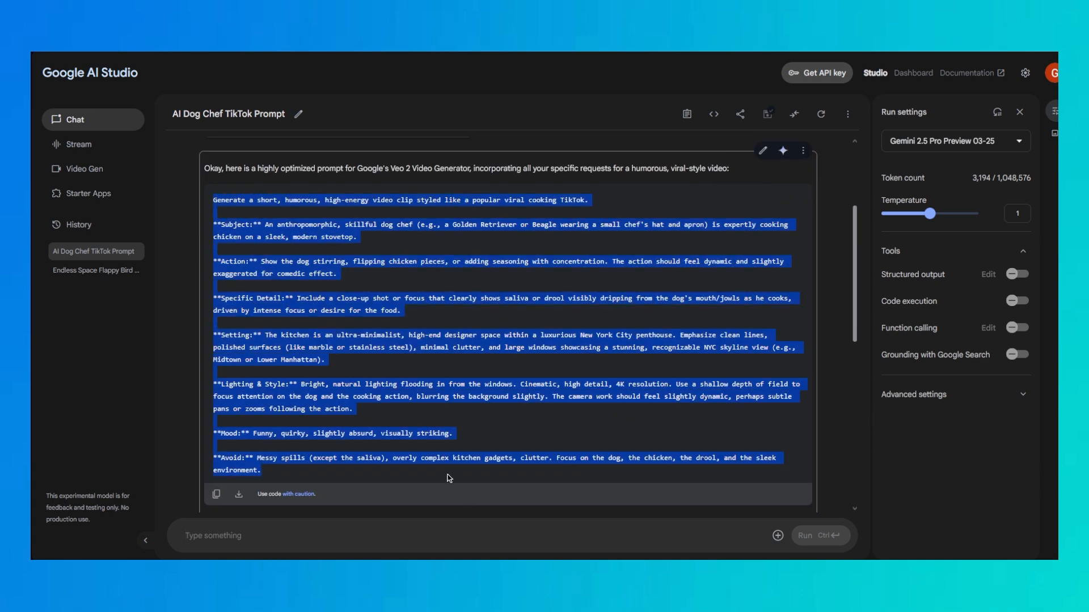
{"action": "left_click", "coordinate": [85, 169]}
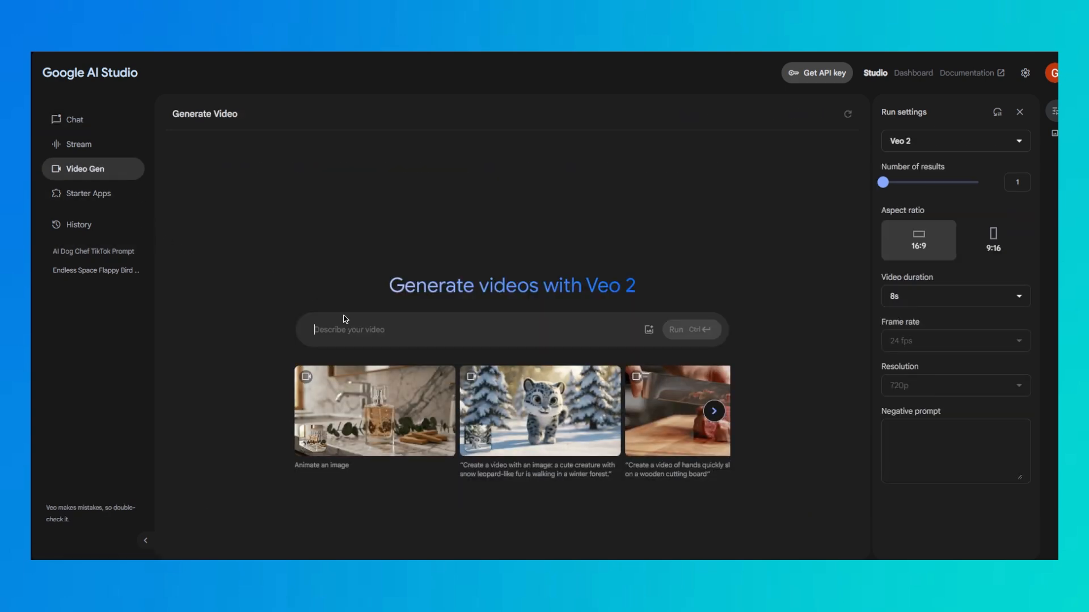
{"action": "left_click", "coordinate": [362, 330]}
{"action": "key", "text": "ctrl+v"}
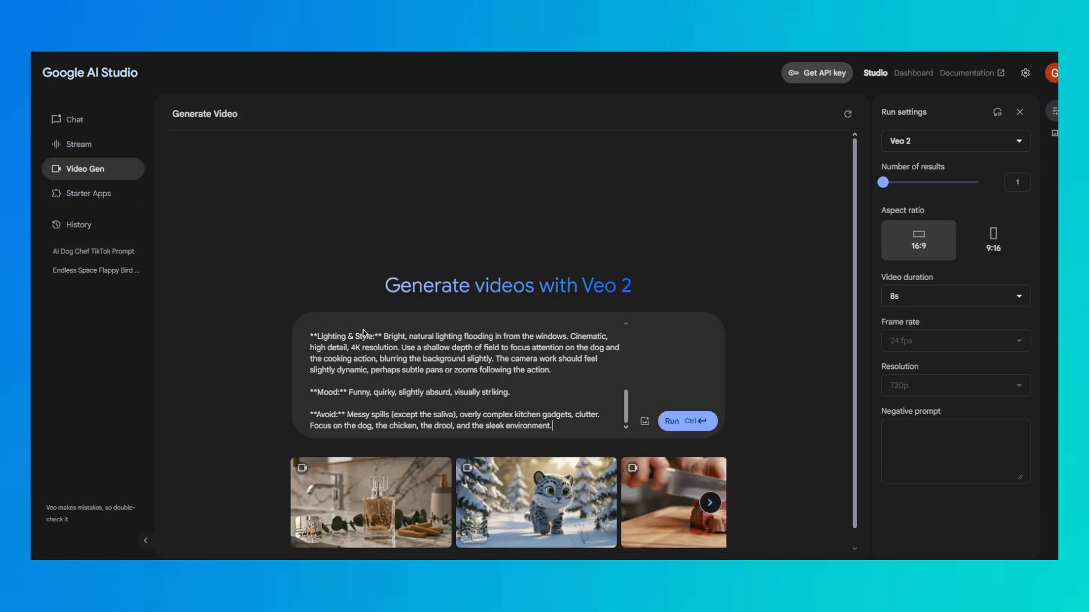
Move the Avoid section's text about messy spills, gadgets and clutter from the video prompt into the negative prompt
{"action": "scroll", "coordinate": [394, 342], "scroll_direction": "up", "scroll_amount": 5}
{"action": "scroll", "coordinate": [395, 342], "scroll_direction": "down", "scroll_amount": 10}
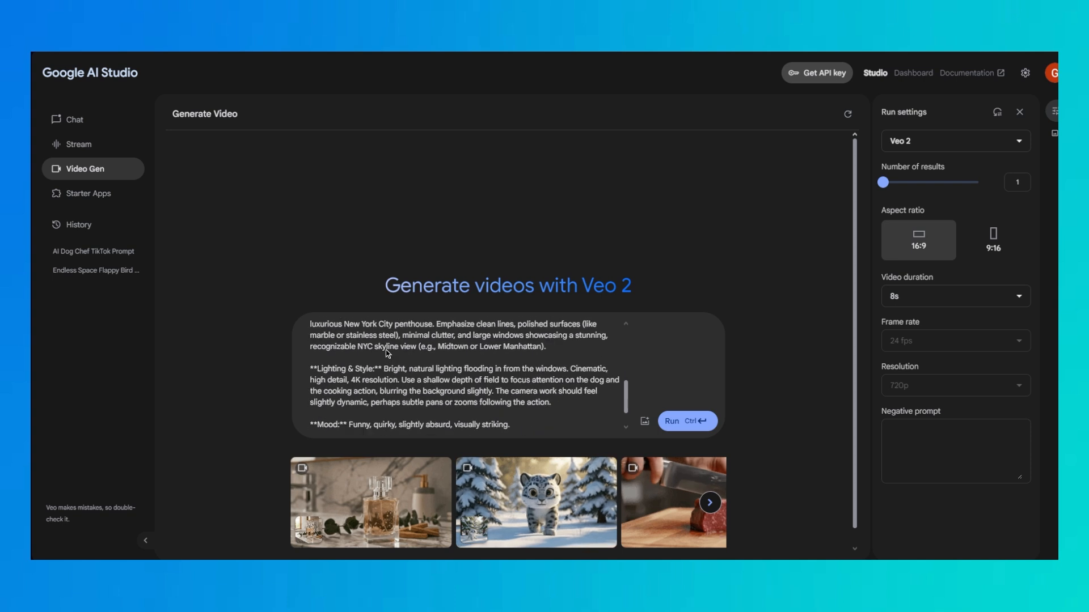
{"action": "left_click_drag", "start_coordinate": [346, 415], "coordinate": [553, 425]}
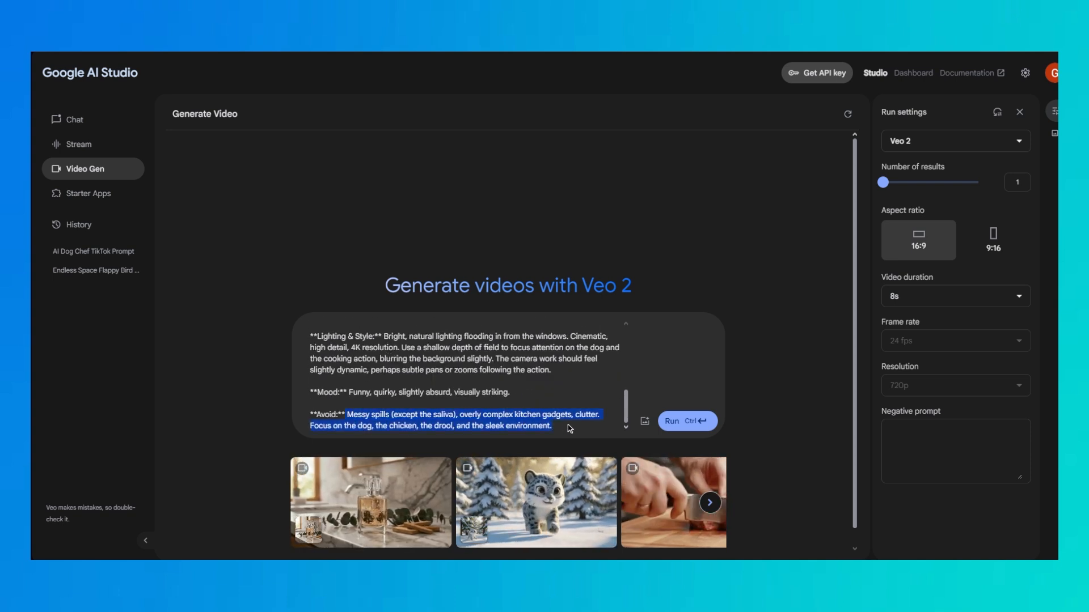
{"action": "key", "text": "ctrl+x"}
{"action": "left_click", "coordinate": [910, 442]}
{"action": "key", "text": "ctrl+v"}
Set the video's aspect ratio to 9:16 and its duration to 5s
{"action": "left_click", "coordinate": [993, 240]}
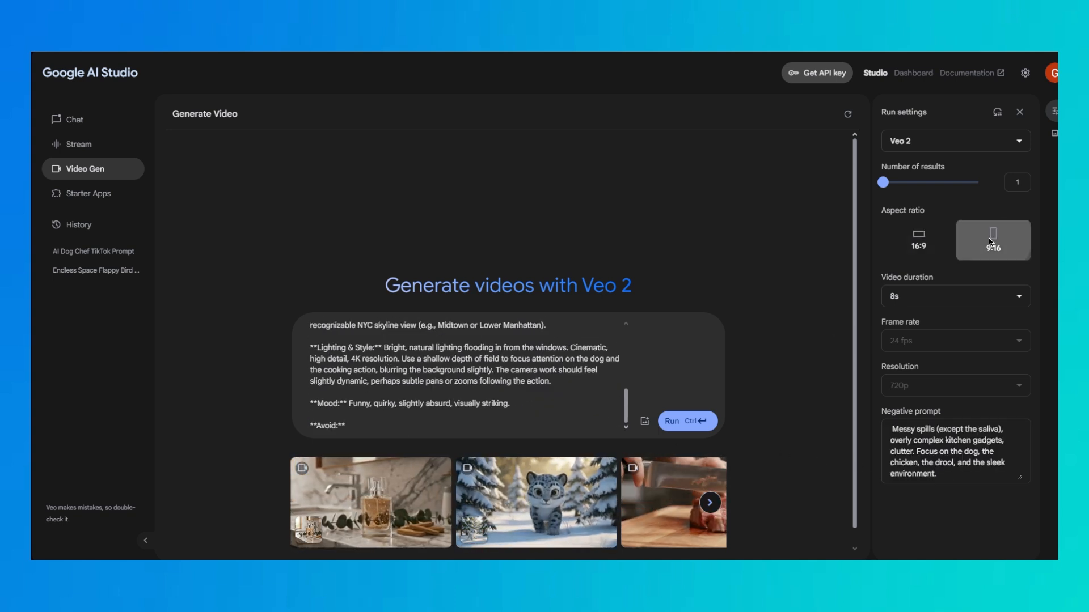
{"action": "left_click", "coordinate": [912, 300]}
{"action": "left_click", "coordinate": [908, 325]}
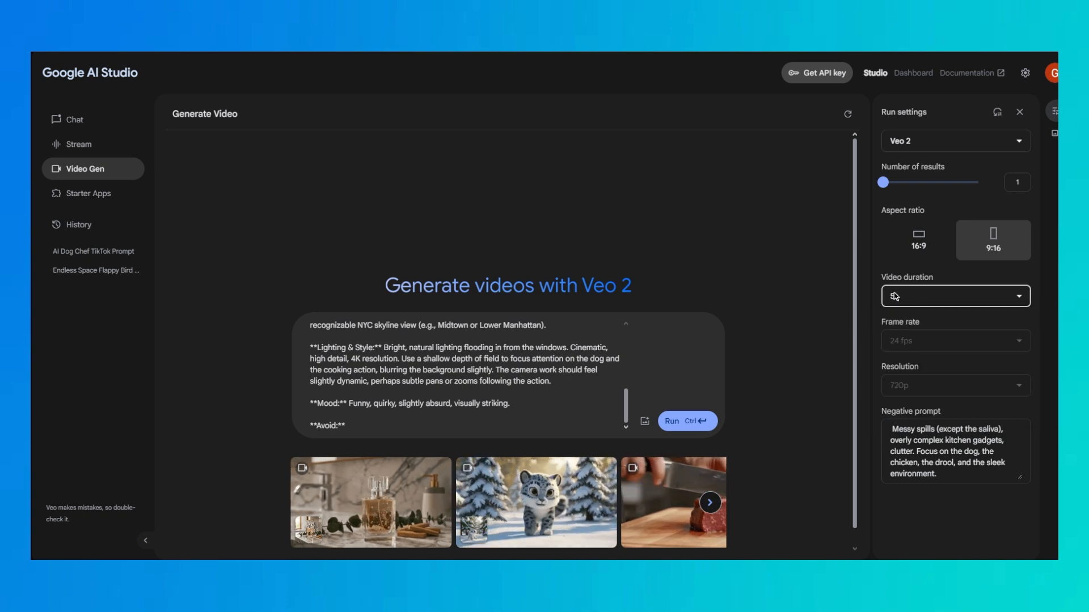
Delete the leftover "**Avoid:**" label from the end of the prompt and run the video generation
{"action": "left_click", "coordinate": [399, 426]}
{"action": "left_click_drag", "start_coordinate": [400, 426], "coordinate": [283, 426]}
{"action": "key", "text": "BackSpace"}
{"action": "key", "text": "BackSpace"}
{"action": "key", "text": "BackSpace"}
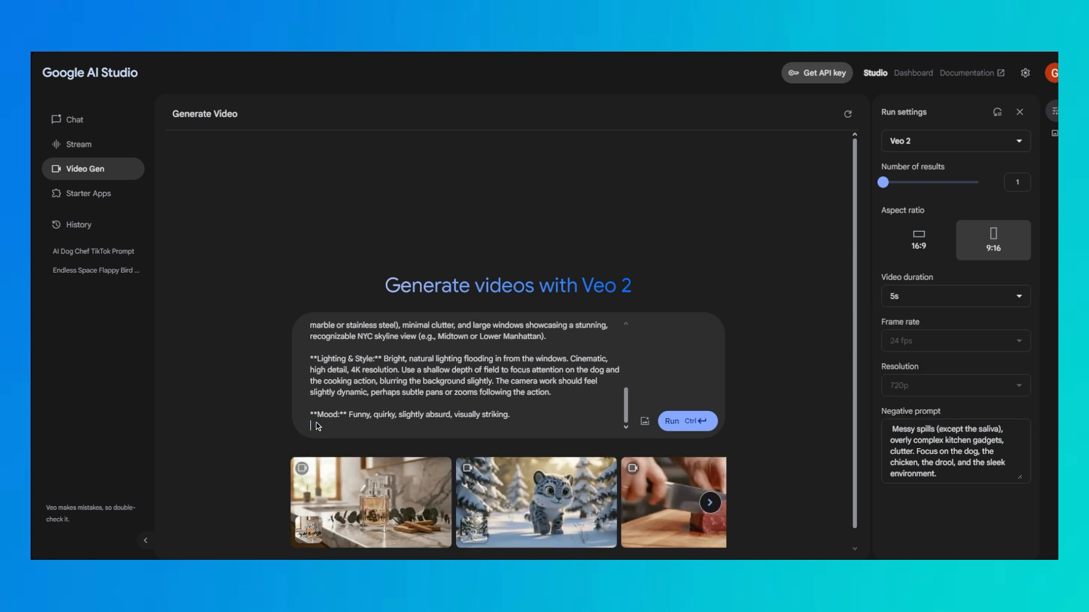
{"action": "left_click", "coordinate": [690, 423]}
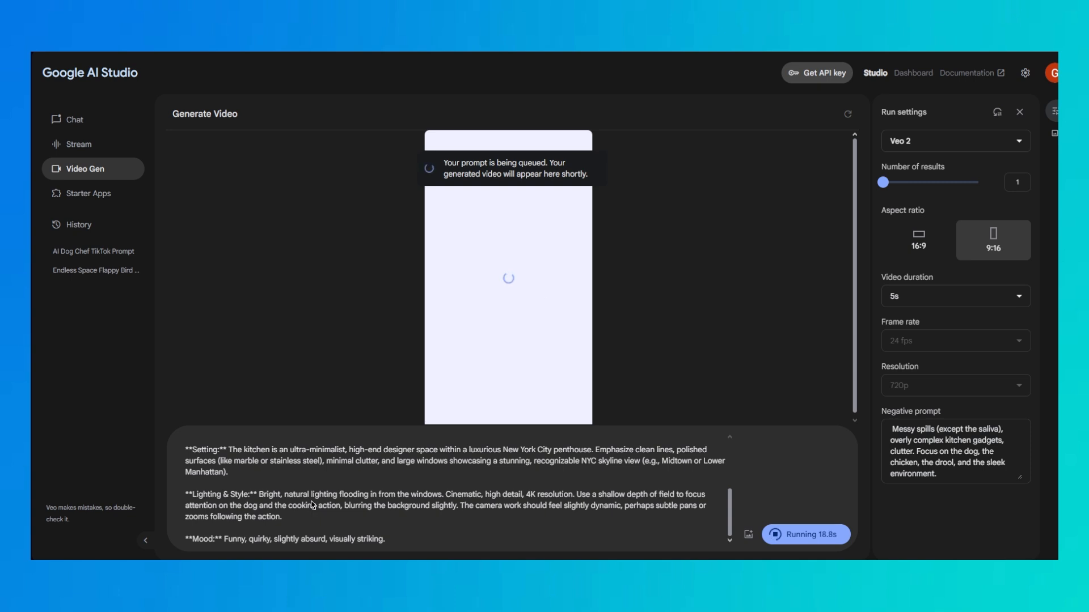
{"action": "scroll", "coordinate": [312, 506], "scroll_direction": "up", "scroll_amount": 5}
{"action": "scroll", "coordinate": [276, 531], "scroll_direction": "down", "scroll_amount": 2}
{"action": "scroll", "coordinate": [244, 505], "scroll_direction": "down", "scroll_amount": 2}
{"action": "scroll", "coordinate": [220, 505], "scroll_direction": "up", "scroll_amount": 4}
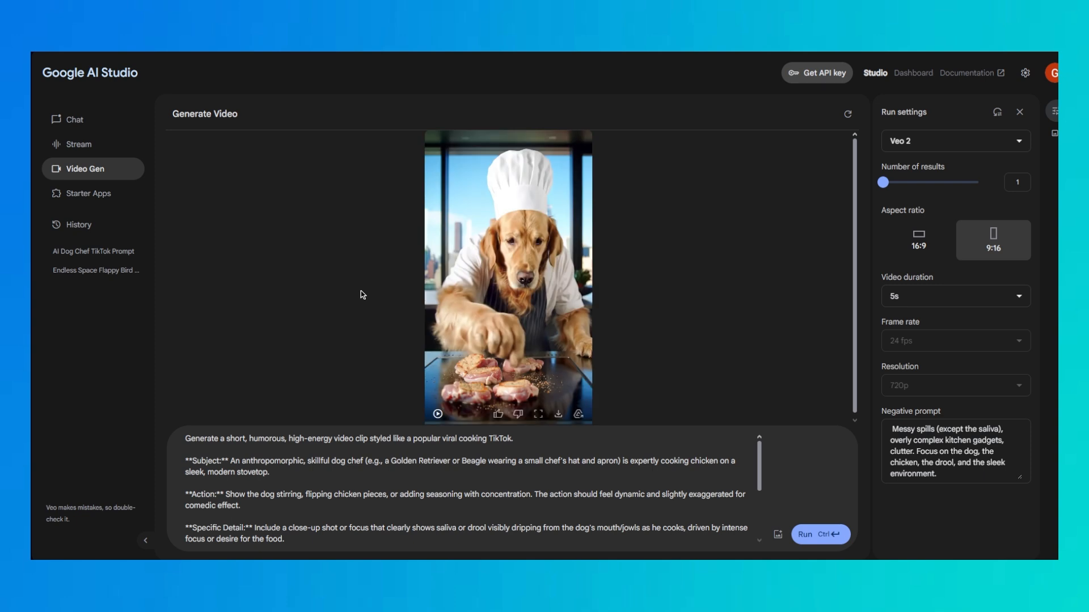
Watch the new cooking dog video in full screen and download it
{"action": "left_click", "coordinate": [538, 414]}
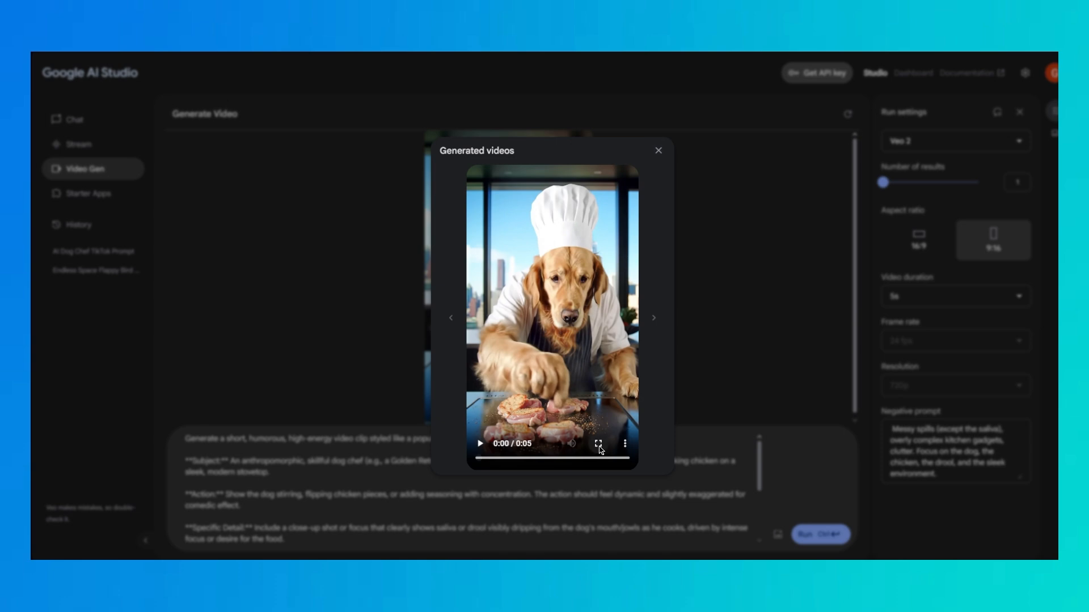
{"action": "double_click", "coordinate": [513, 206]}
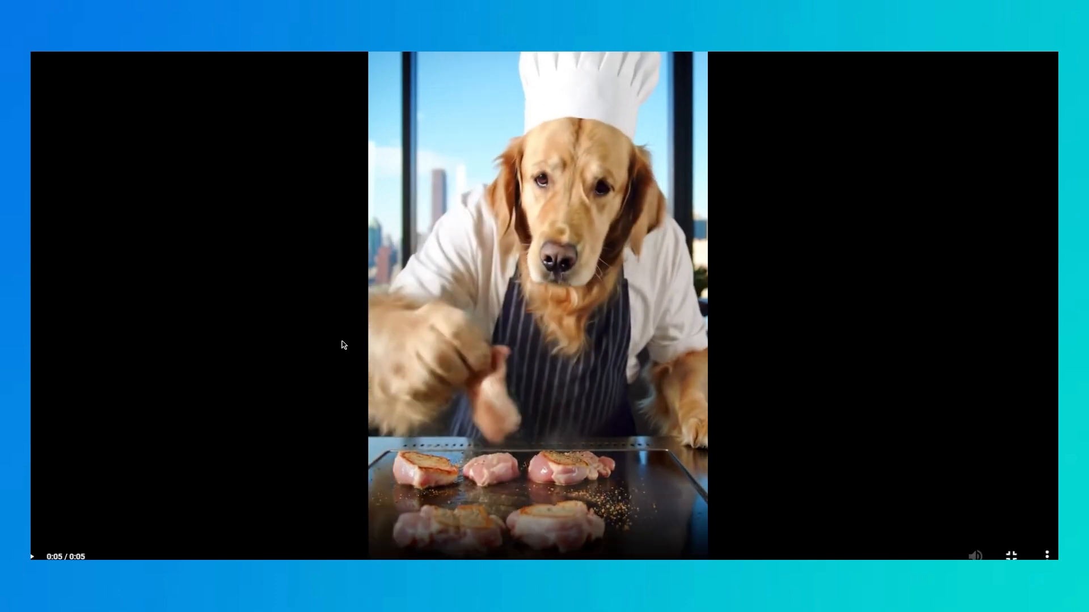
{"action": "left_click", "coordinate": [344, 345]}
{"action": "left_click", "coordinate": [1047, 555]}
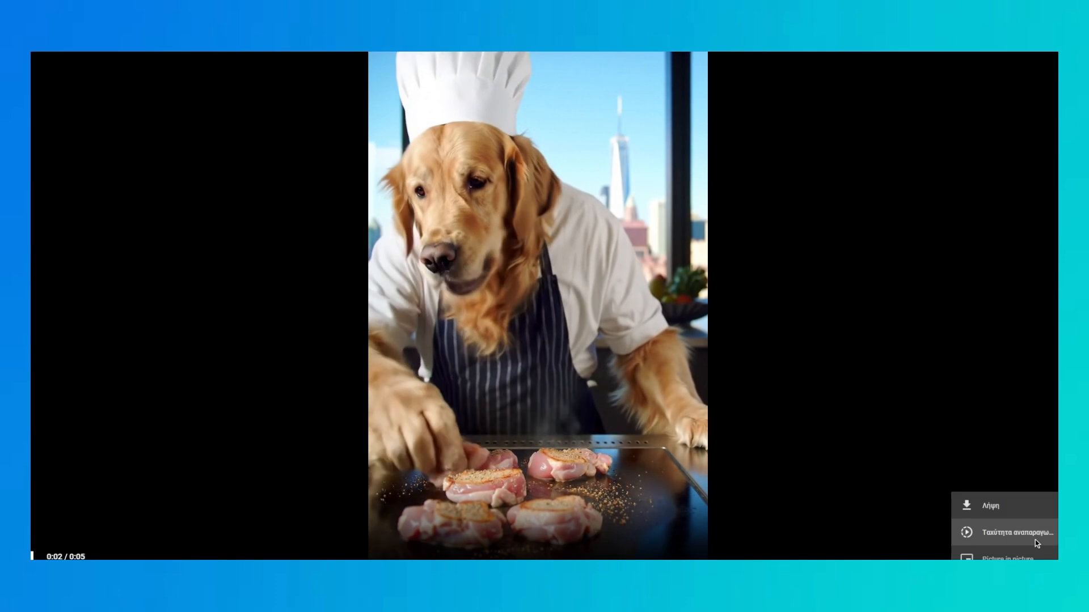
{"action": "left_click", "coordinate": [1003, 507]}
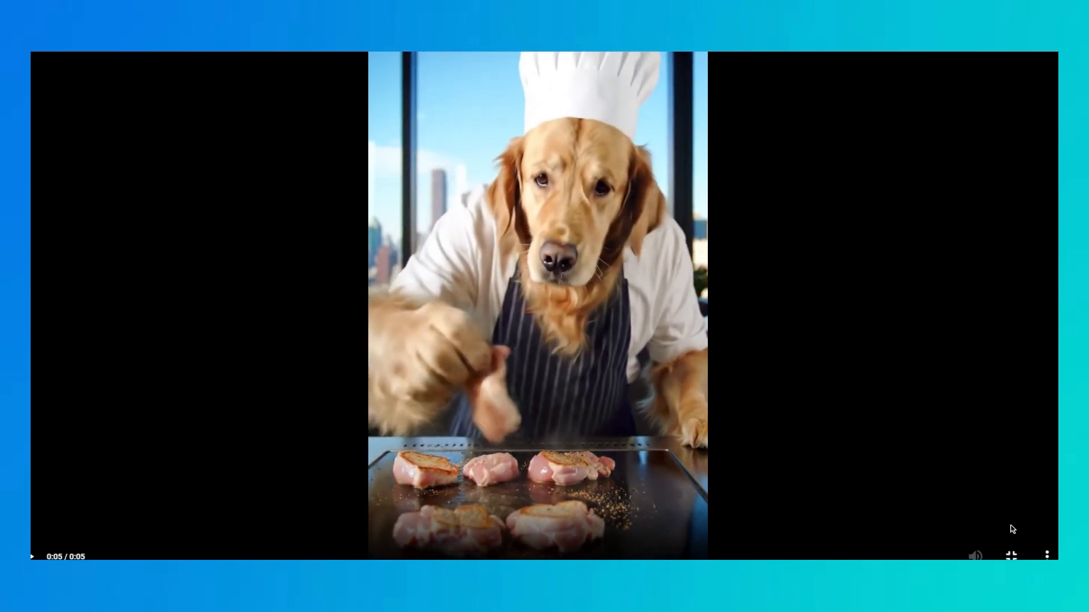
{"action": "left_click", "coordinate": [1011, 555]}
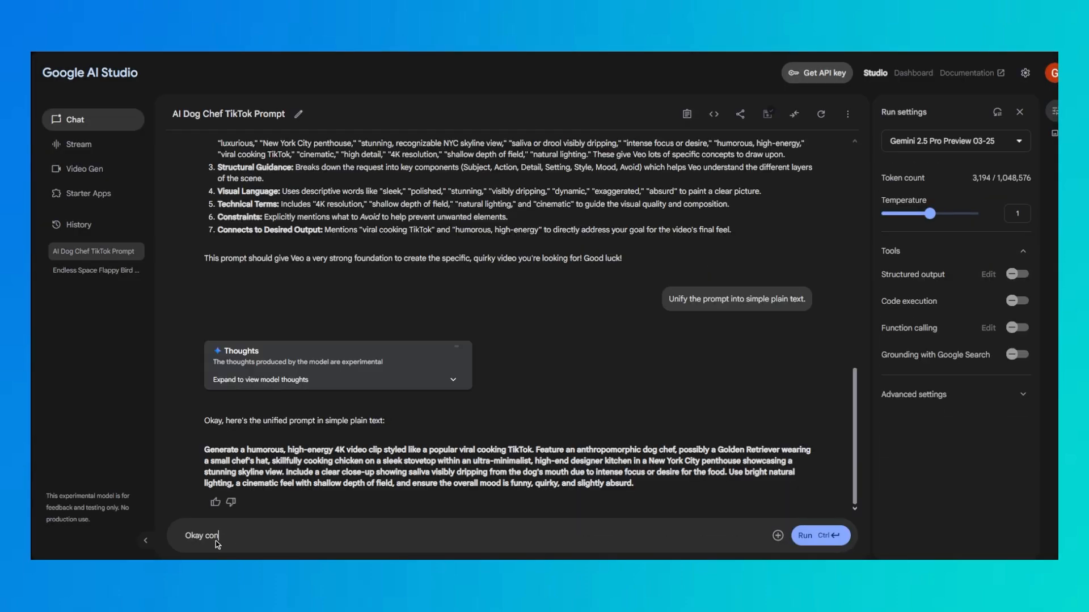
Ask Gemini for another scene prior to the above one, where the dog shops the chicken at a supermarket, using the first super-detailed structure
{"action": "type", "text": "enerating another scene, prior to above one, where the "}
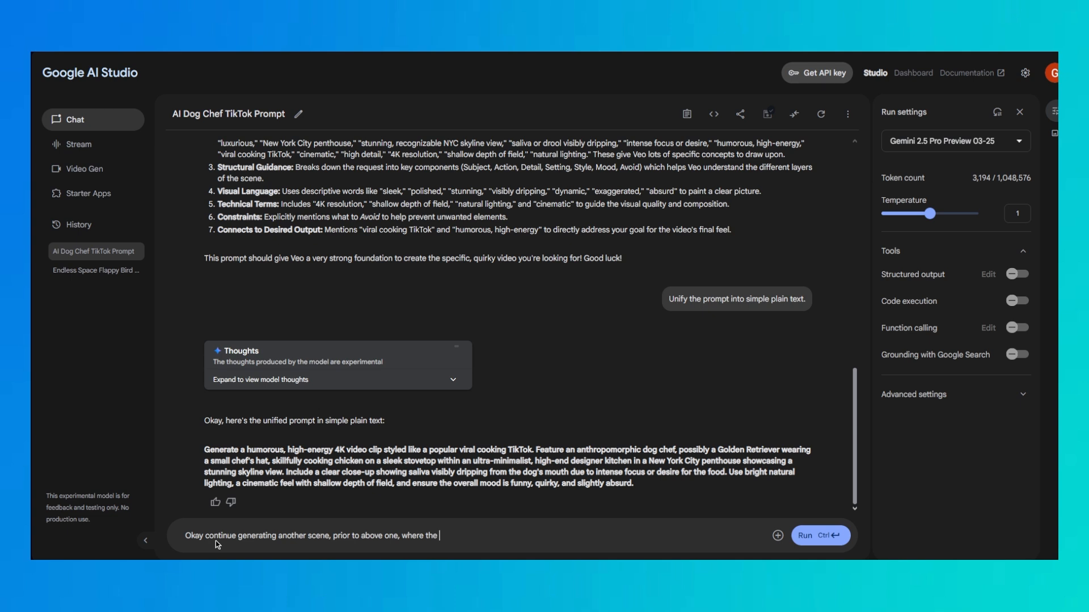
{"action": "type", "text": "dog goes to a supermarket and shops the chicken. Use the fir"}
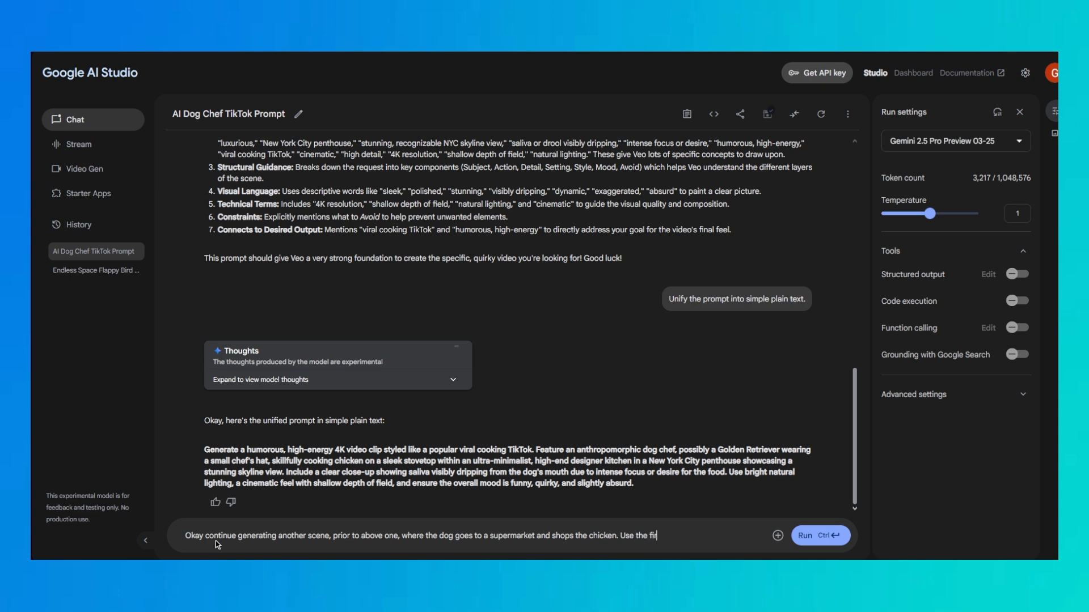
{"action": "type", "text": "st super-detailed structure."}
{"action": "key", "text": "ctrl+Return"}
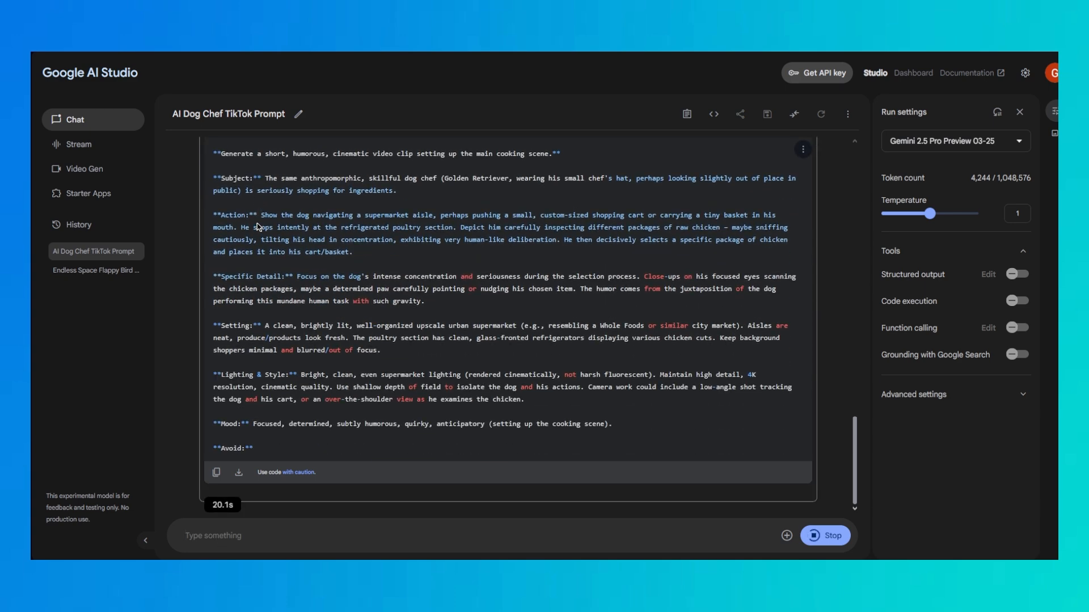
Copy the "Scene 1 of 2: The Shopping Trip" prompt from the chat and paste it into the Veo 2 video generator
{"action": "scroll", "coordinate": [215, 153], "scroll_direction": "up", "scroll_amount": 2}
{"action": "left_click_drag", "start_coordinate": [216, 153], "coordinate": [614, 489]}
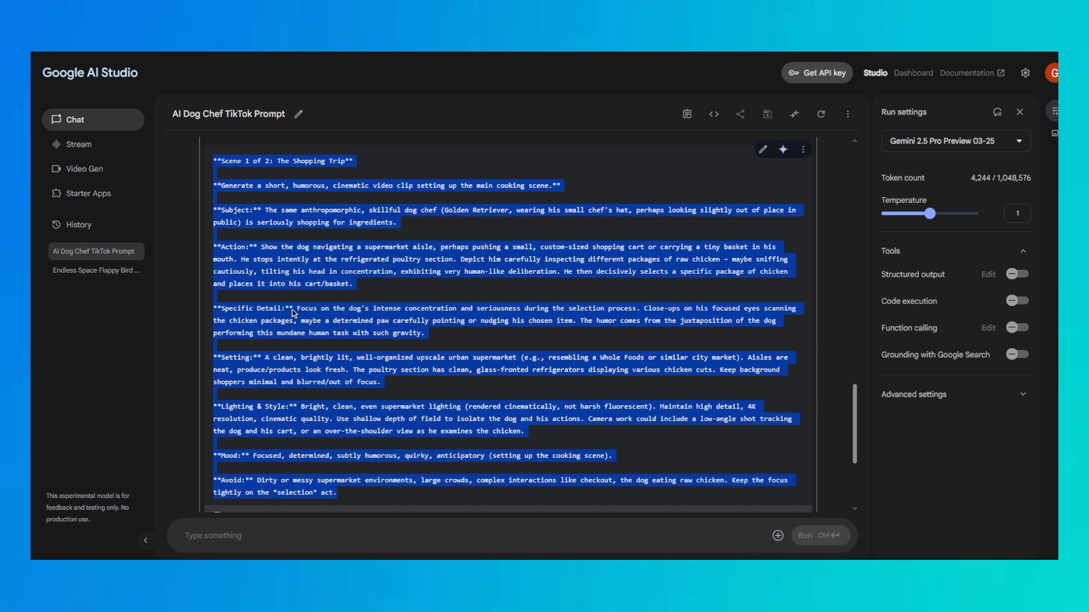
{"action": "key", "text": "ctrl+c"}
{"action": "left_click", "coordinate": [85, 168]}
{"action": "left_click", "coordinate": [418, 333]}
{"action": "key", "text": "ctrl+v"}
Move the shopping prompt's Avoid text into the negative prompt and delete the leftover "**Avoid:**" label
{"action": "left_click_drag", "start_coordinate": [347, 414], "coordinate": [658, 433]}
{"action": "key", "text": "ctrl+x"}
{"action": "left_click", "coordinate": [911, 437]}
{"action": "key", "text": "ctrl+v"}
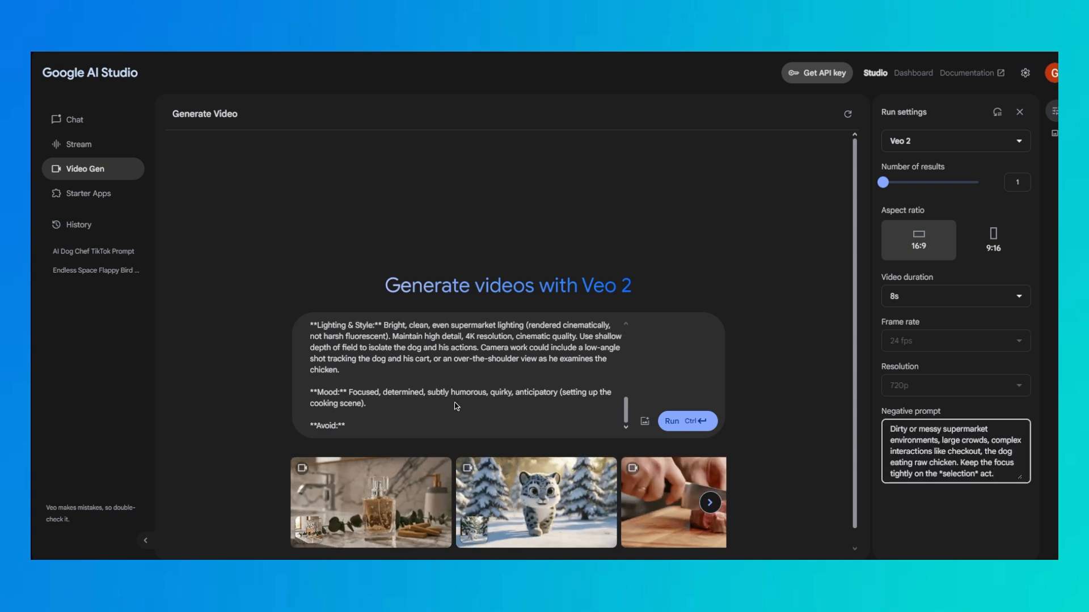
{"action": "left_click_drag", "start_coordinate": [349, 426], "coordinate": [296, 431]}
{"action": "key", "text": "BackSpace"}
{"action": "key", "text": "BackSpace"}
{"action": "left_click_drag", "start_coordinate": [625, 411], "coordinate": [724, 316]}
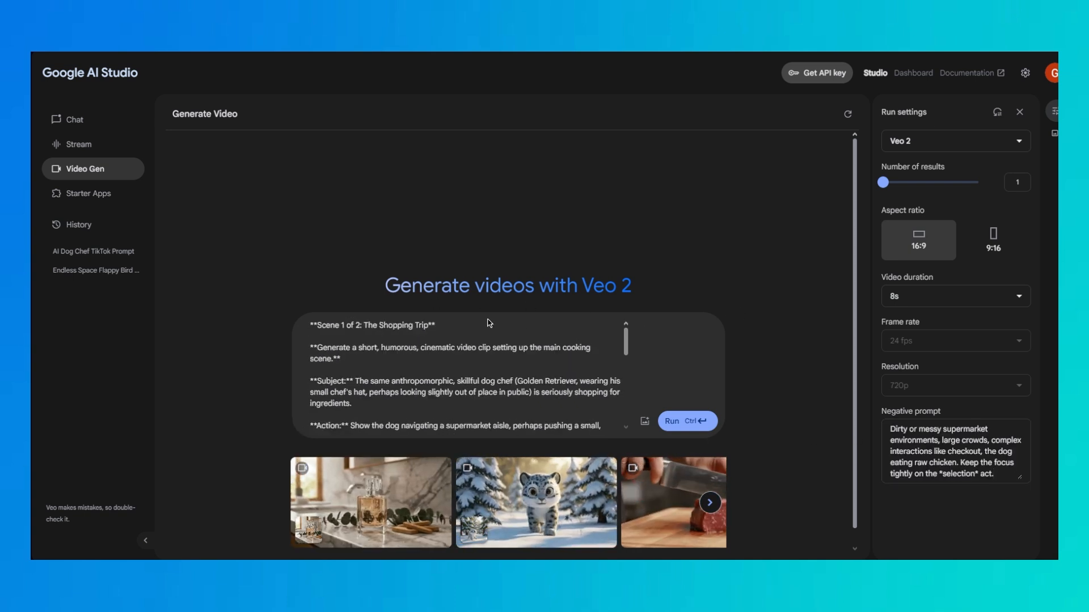
Generate the supermarket video with a 9:16 aspect ratio and a 5s duration
{"action": "left_click", "coordinate": [992, 241]}
{"action": "left_click", "coordinate": [955, 296]}
{"action": "left_click", "coordinate": [902, 318]}
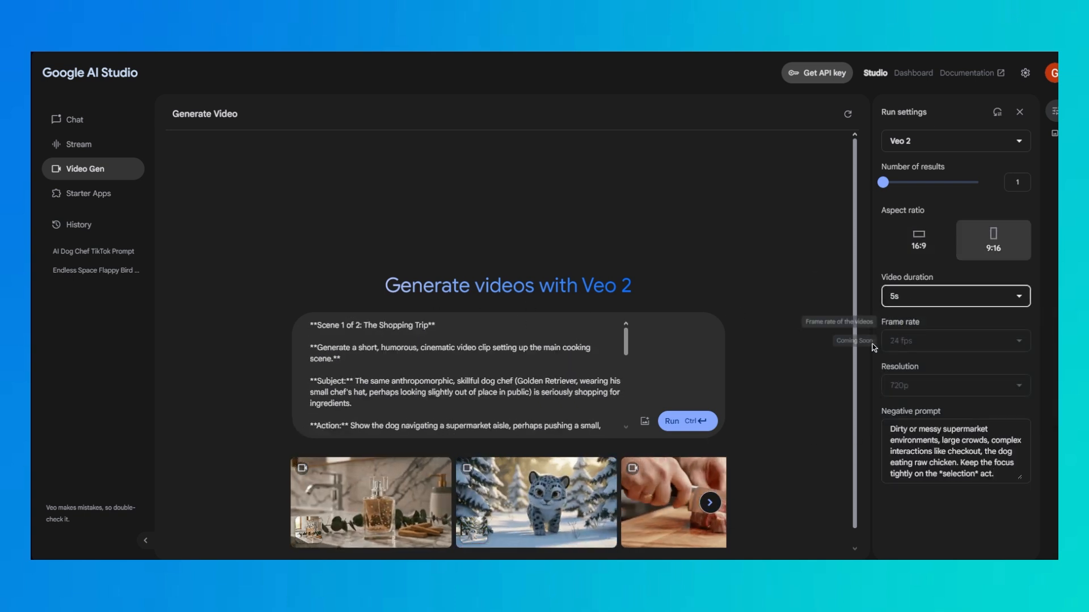
{"action": "left_click", "coordinate": [671, 422]}
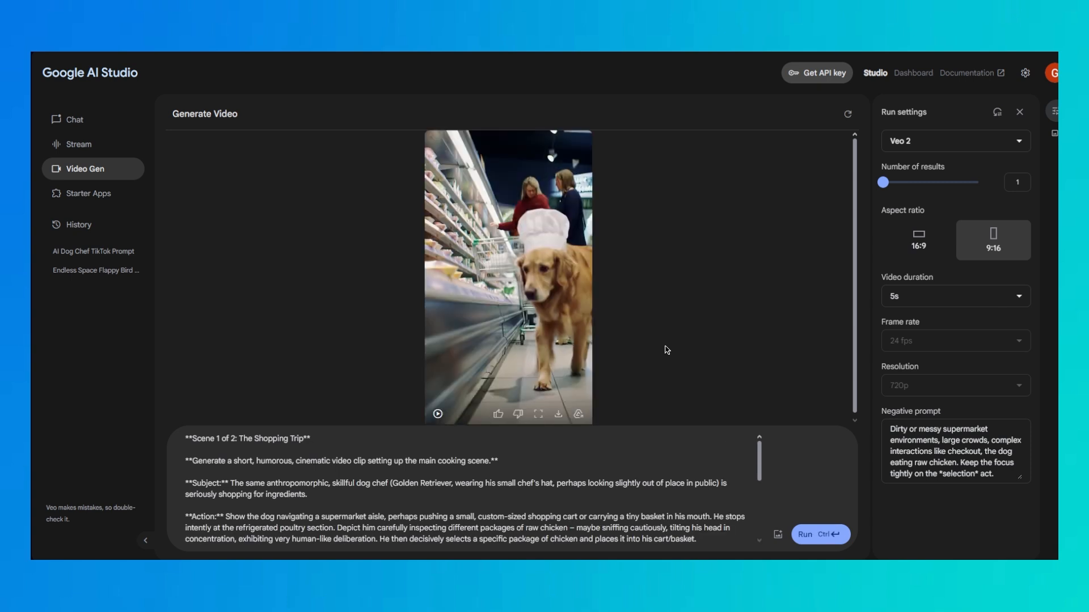
Watch the generated supermarket dog video in full screen and close the video viewer
{"action": "left_click", "coordinate": [538, 414]}
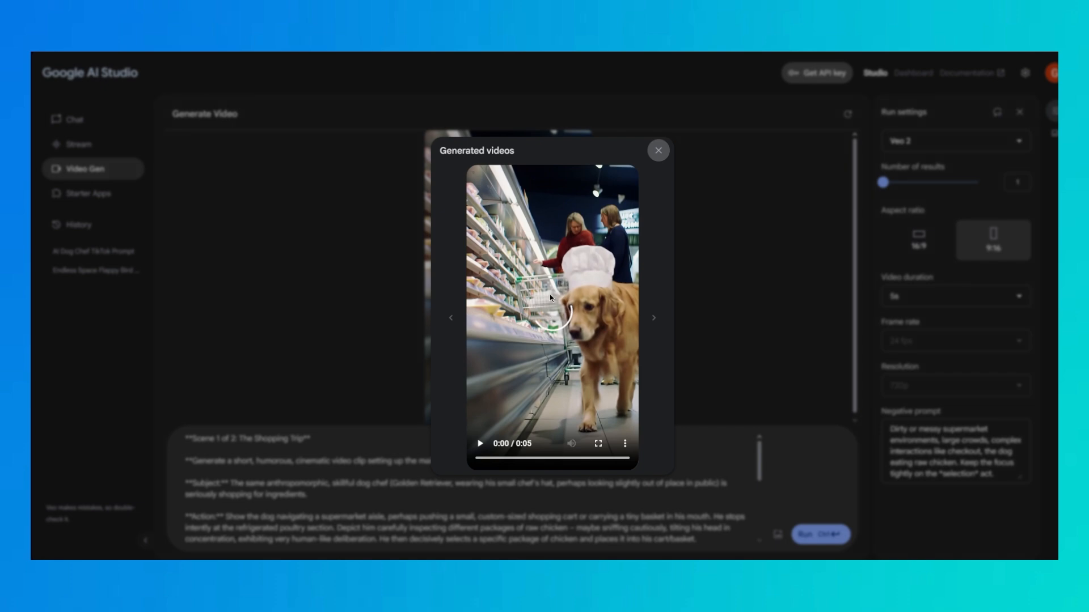
{"action": "left_click", "coordinate": [598, 444]}
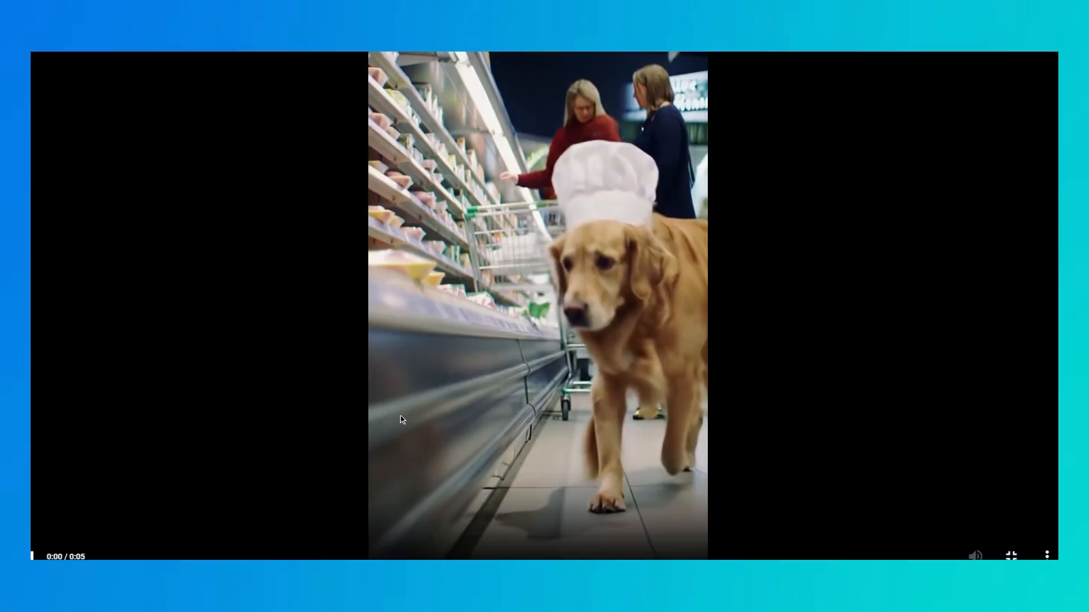
{"action": "left_click", "coordinate": [218, 486]}
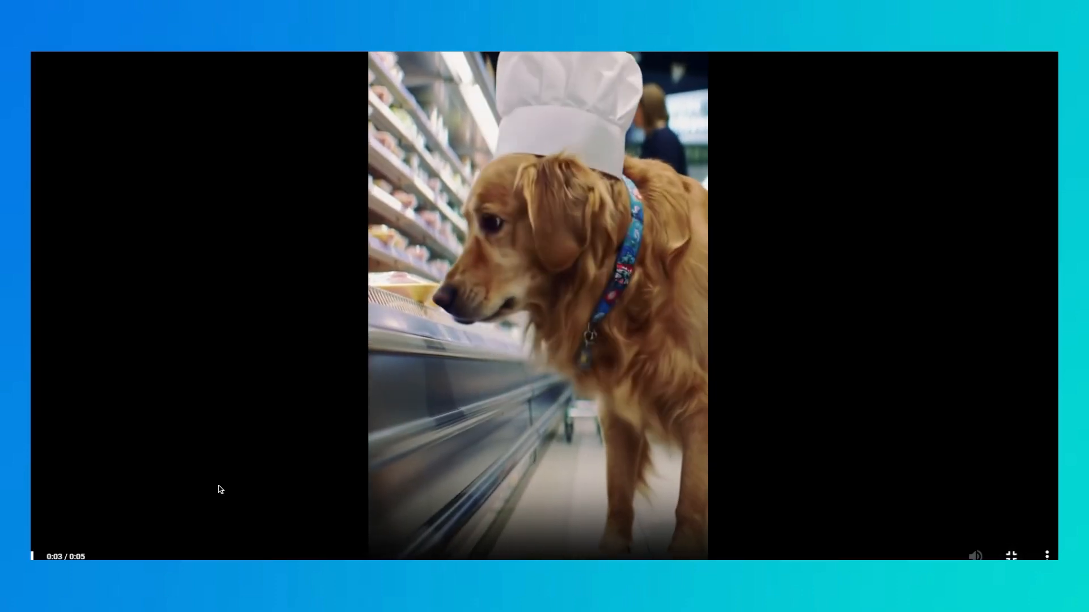
{"action": "key", "text": "Escape"}
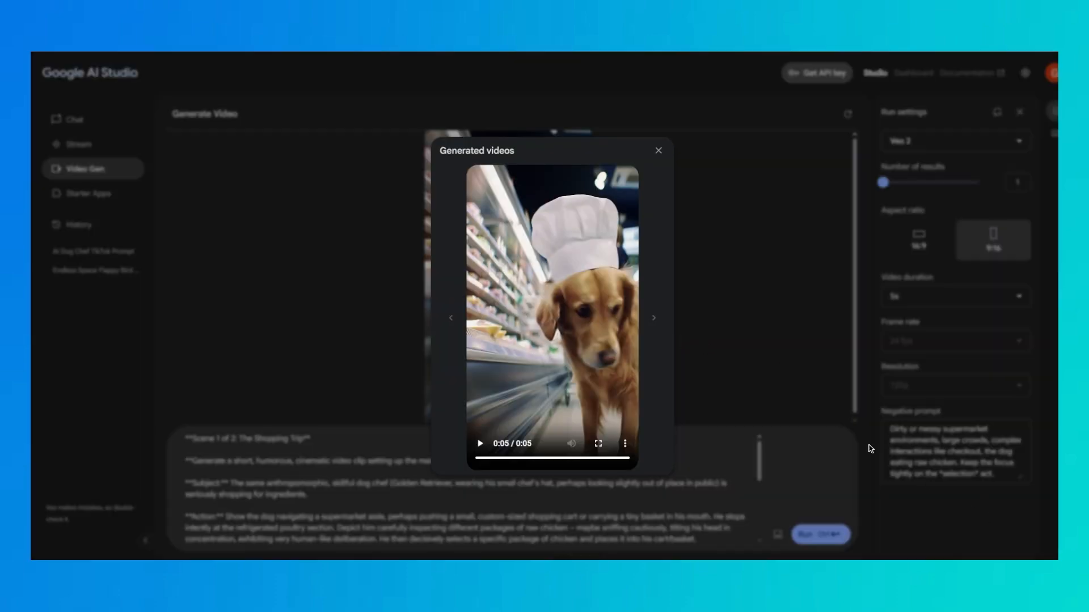
{"action": "left_click", "coordinate": [247, 227]}
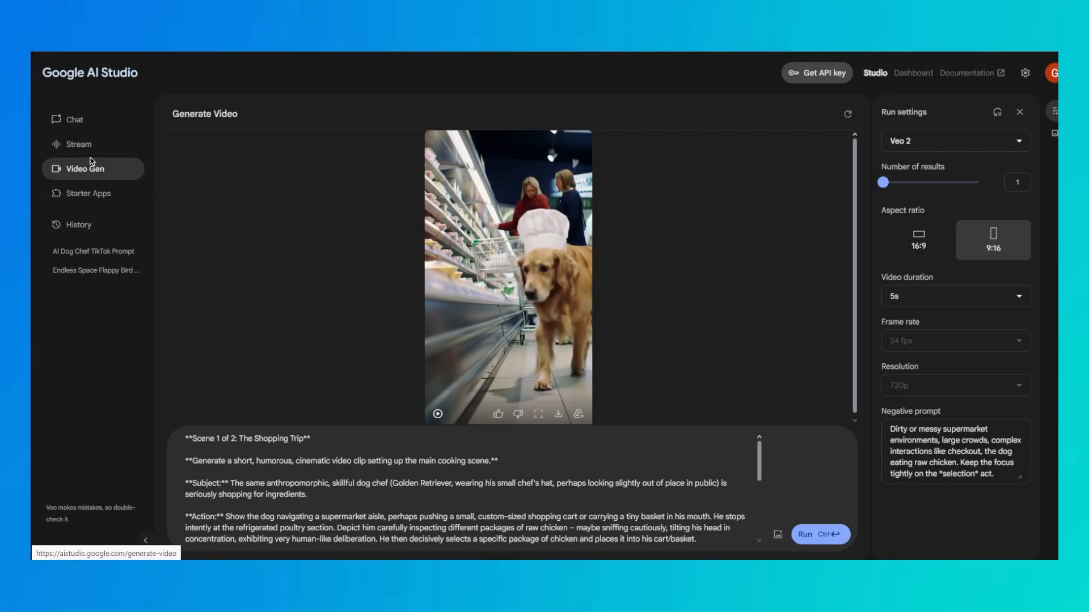
In the AI Dog Chef TikTok Prompt chat, write a request for a scene where the dog is paying for the chicken
{"action": "left_click", "coordinate": [86, 251]}
{"action": "left_click", "coordinate": [361, 533]}
{"action": "type", "text": "Okay generate a scen"}
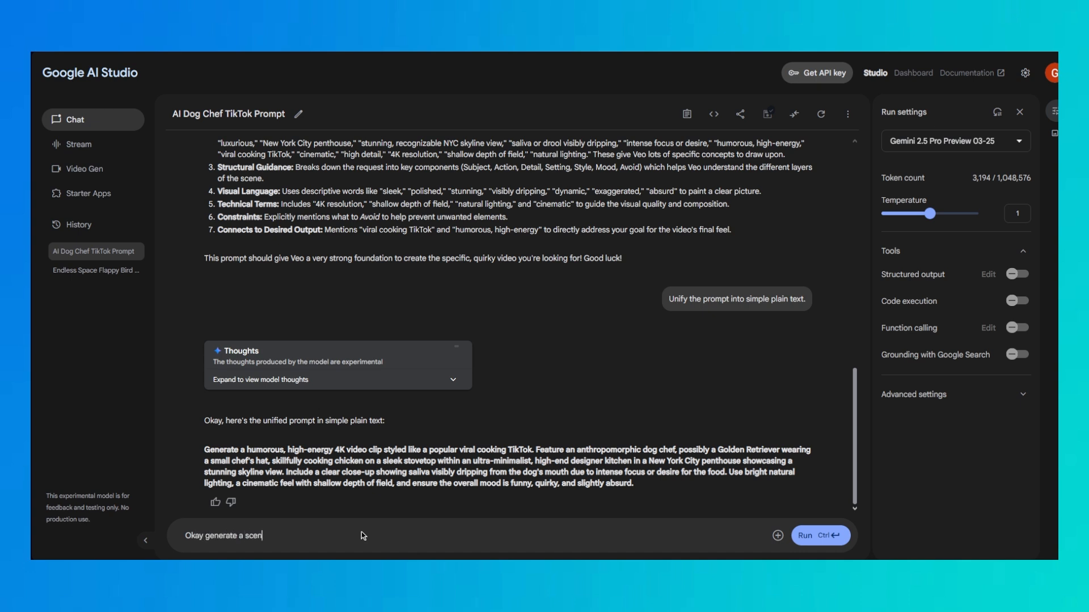
{"action": "type", "text": "e where the dog is paying for the chicken."}
Add a second line requesting a scene where the dog is using a bike to go back to his place, and submit the message
{"action": "key", "text": "Return"}
{"action": "type", "text": "And al"}
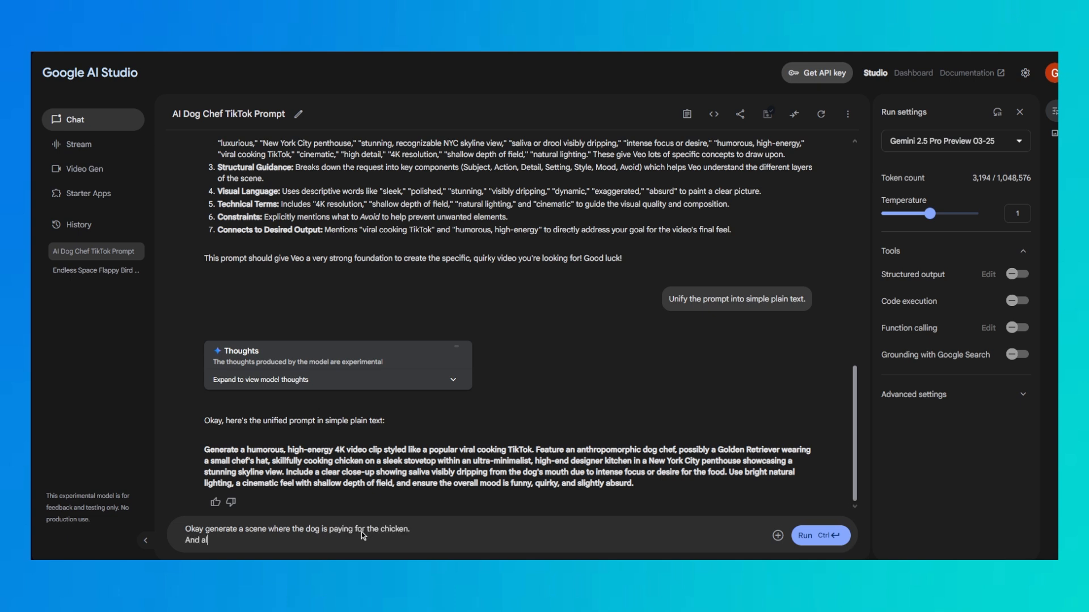
{"action": "type", "text": "so generate a scene where the dog is us"}
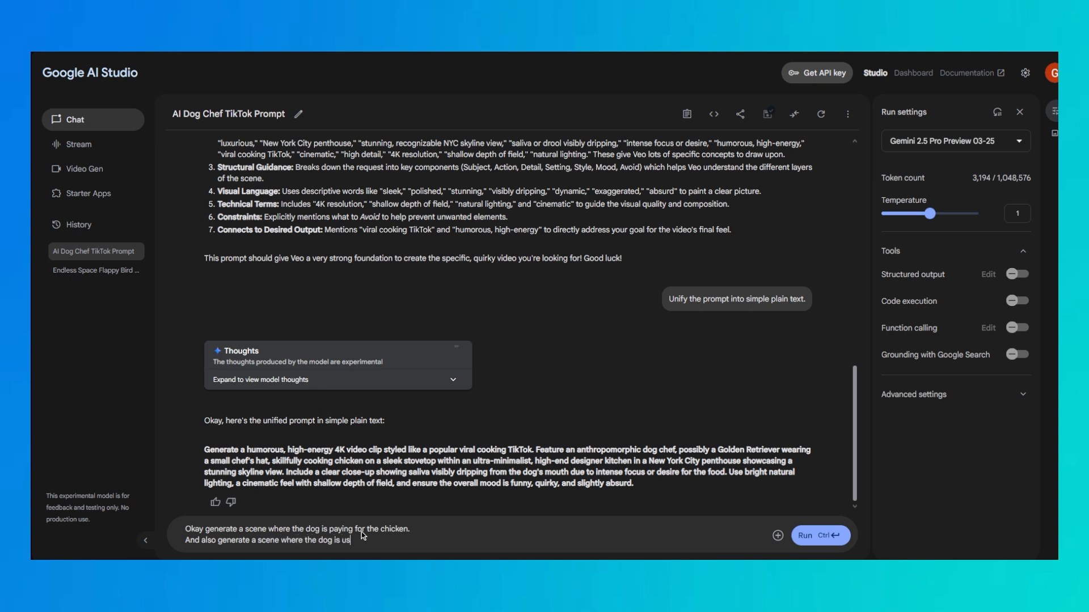
{"action": "type", "text": "ing a bike to go back to his place."}
{"action": "key", "text": "ctrl+Return"}
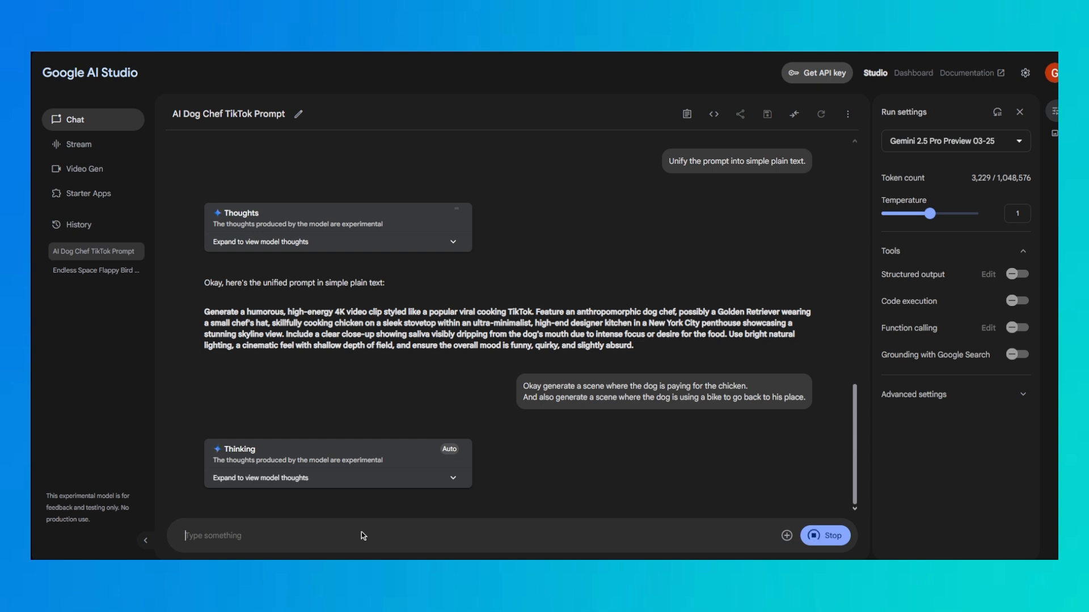
Ask Gemini to "Turn these into detailed prompts like before"
{"action": "type", "text": "Turn these int"}
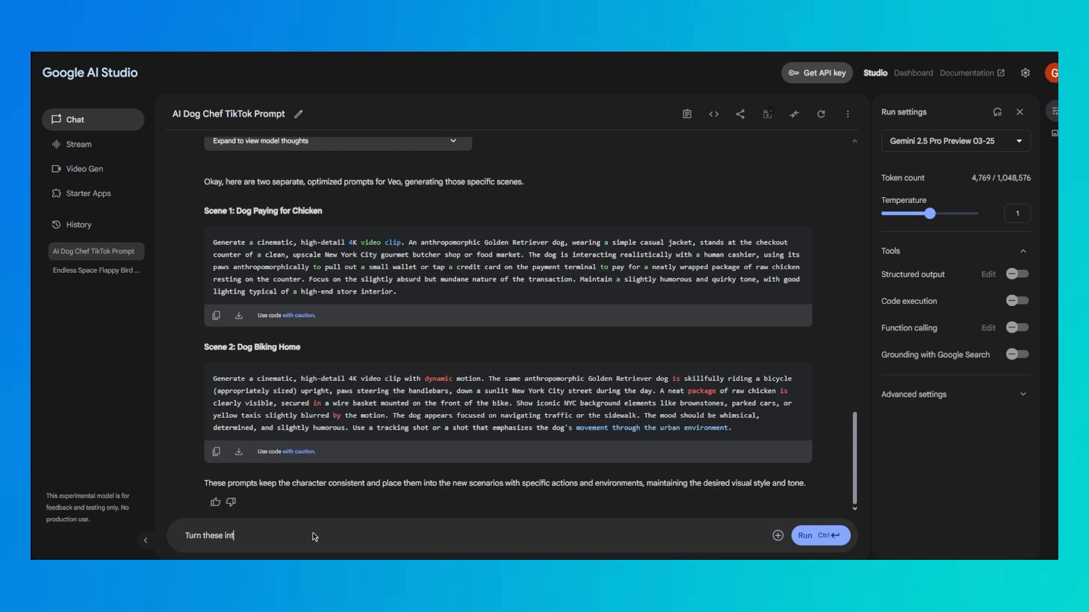
{"action": "type", "text": "o detailed prompts like before"}
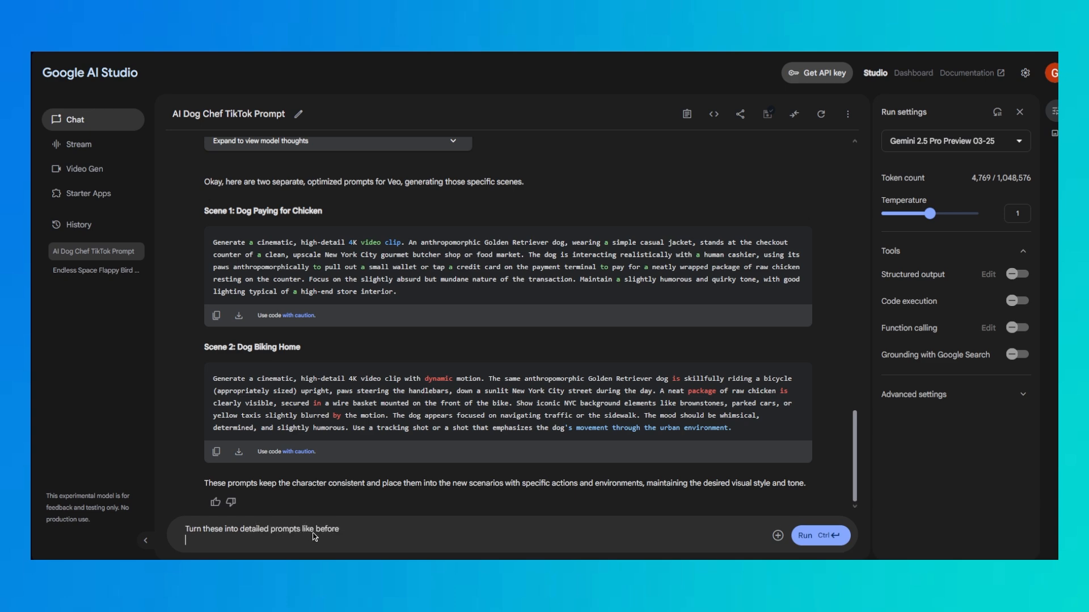
{"action": "key", "text": "ctrl+Return"}
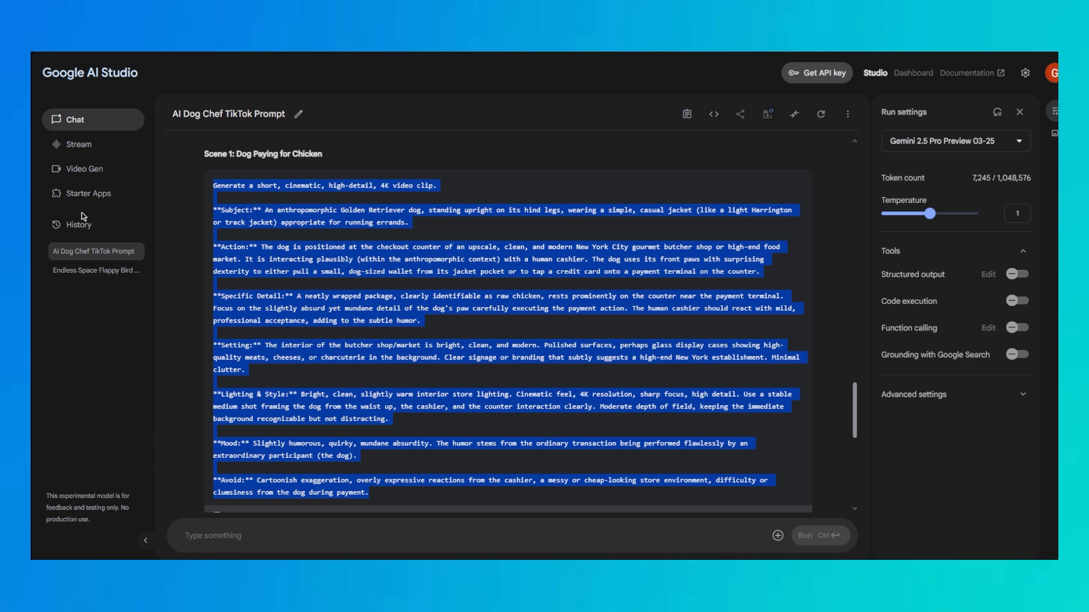
Paste the chicken payment scene prompt into Video Gen and move its Avoid text into the negative prompt
{"action": "left_click", "coordinate": [85, 168]}
{"action": "left_click", "coordinate": [381, 324]}
{"action": "key", "text": "ctrl+v"}
{"action": "left_click_drag", "start_coordinate": [366, 426], "coordinate": [347, 403]}
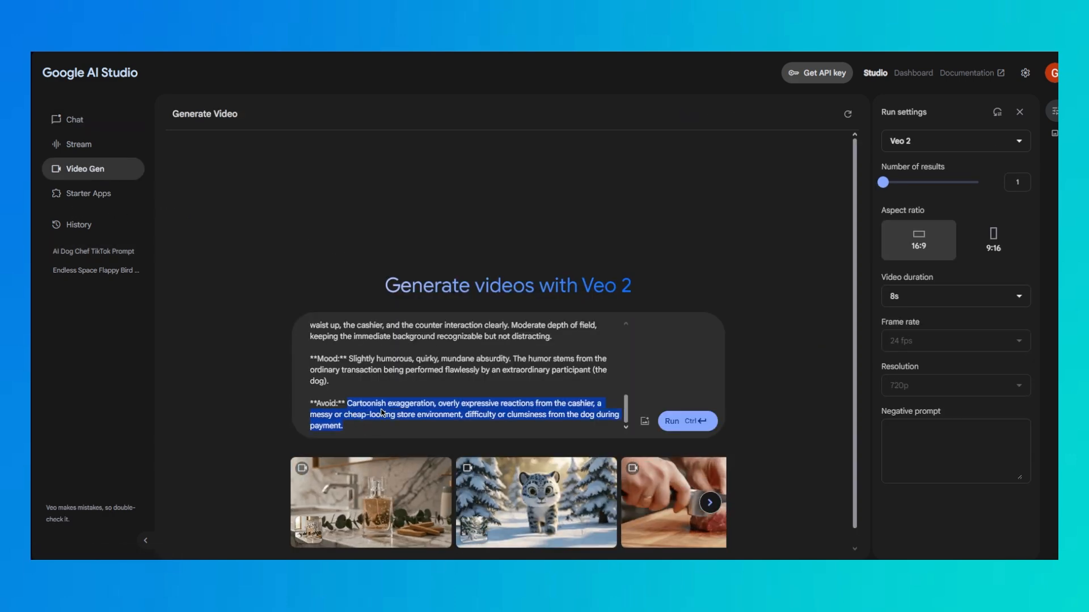
{"action": "key", "text": "ctrl+x"}
{"action": "left_click", "coordinate": [955, 448]}
{"action": "key", "text": "ctrl+v"}
Set the aspect ratio to 9:16 and the duration to 5s, delete the leftover Avoid label, and generate the payment video
{"action": "left_click", "coordinate": [993, 241]}
{"action": "left_click", "coordinate": [909, 295]}
{"action": "left_click", "coordinate": [897, 324]}
{"action": "left_click_drag", "start_coordinate": [347, 427], "coordinate": [272, 431]}
{"action": "key", "text": "BackSpace"}
{"action": "key", "text": "BackSpace"}
{"action": "scroll", "coordinate": [453, 408], "scroll_direction": "up", "scroll_amount": 1}
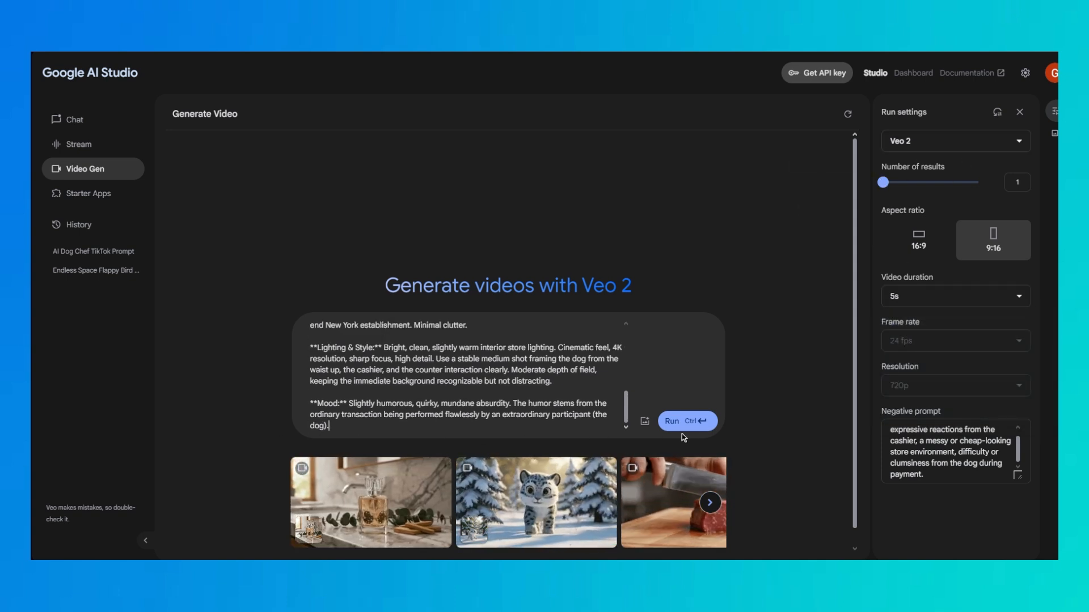
{"action": "left_click", "coordinate": [688, 421]}
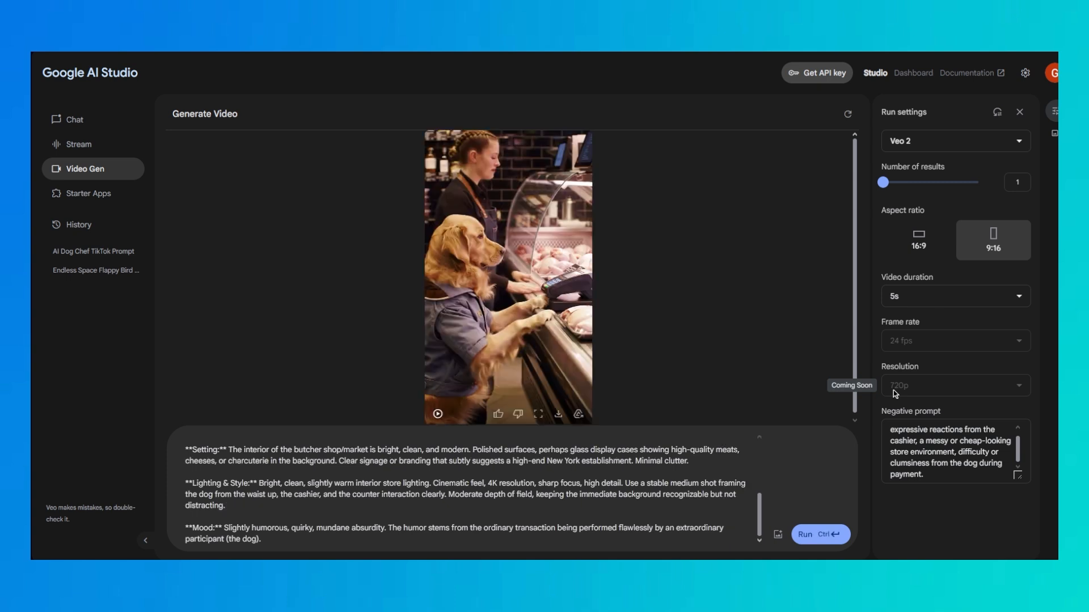
Play the generated payment video in large view, download it, and close the viewer
{"action": "left_click", "coordinate": [554, 352]}
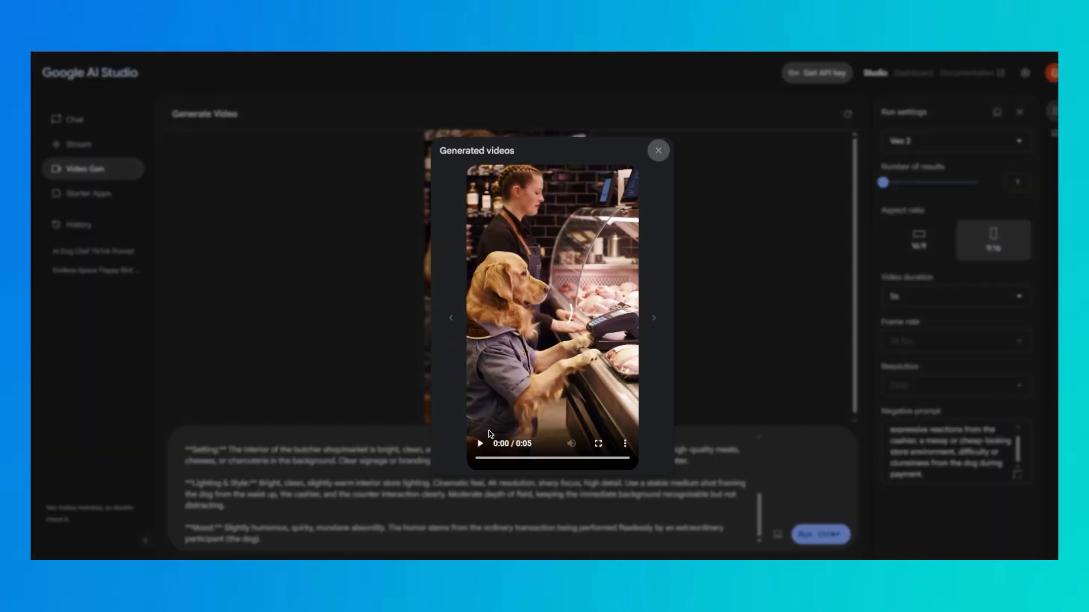
{"action": "left_click", "coordinate": [480, 445]}
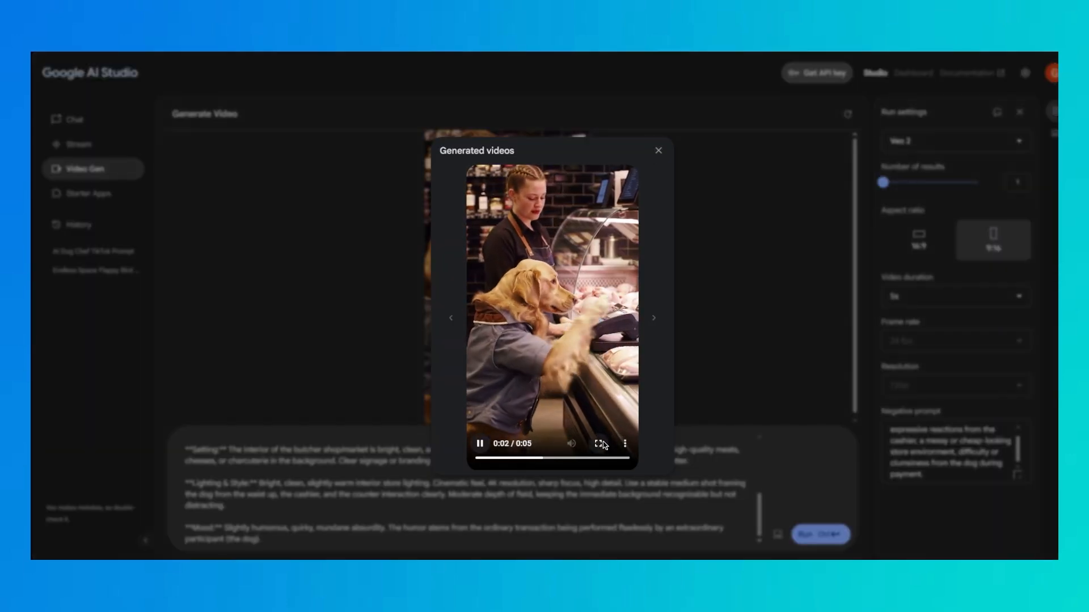
{"action": "left_click", "coordinate": [625, 444]}
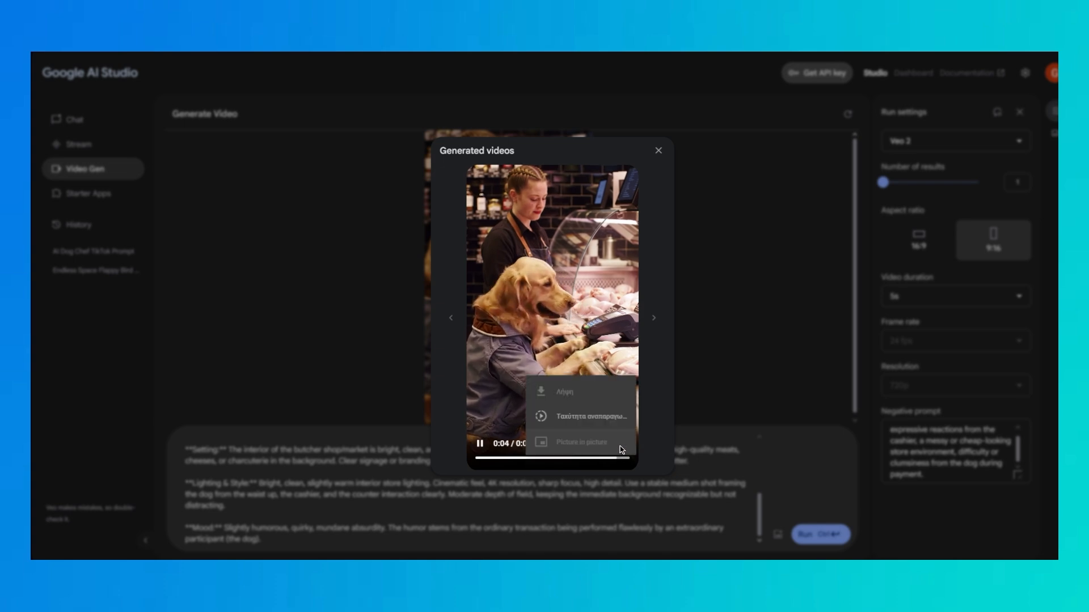
{"action": "left_click", "coordinate": [570, 386]}
{"action": "left_click", "coordinate": [658, 150]}
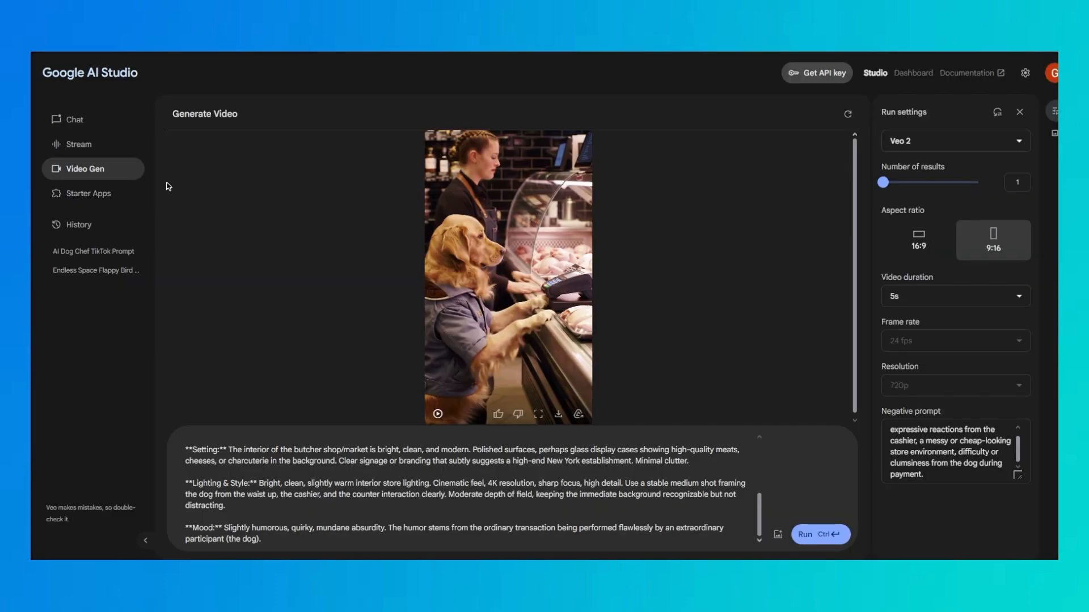
Copy the full Scene 2: Dog Biking Home prompt from the AI Dog Chef TikTok Prompt chat
{"action": "left_click", "coordinate": [80, 251]}
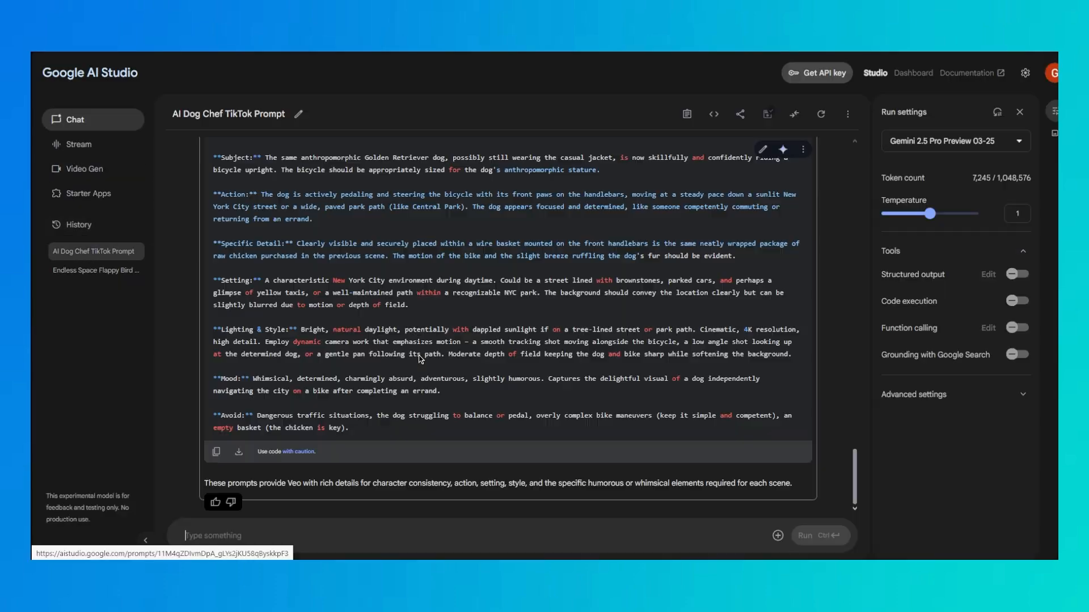
{"action": "left_click_drag", "start_coordinate": [381, 432], "coordinate": [213, 243]}
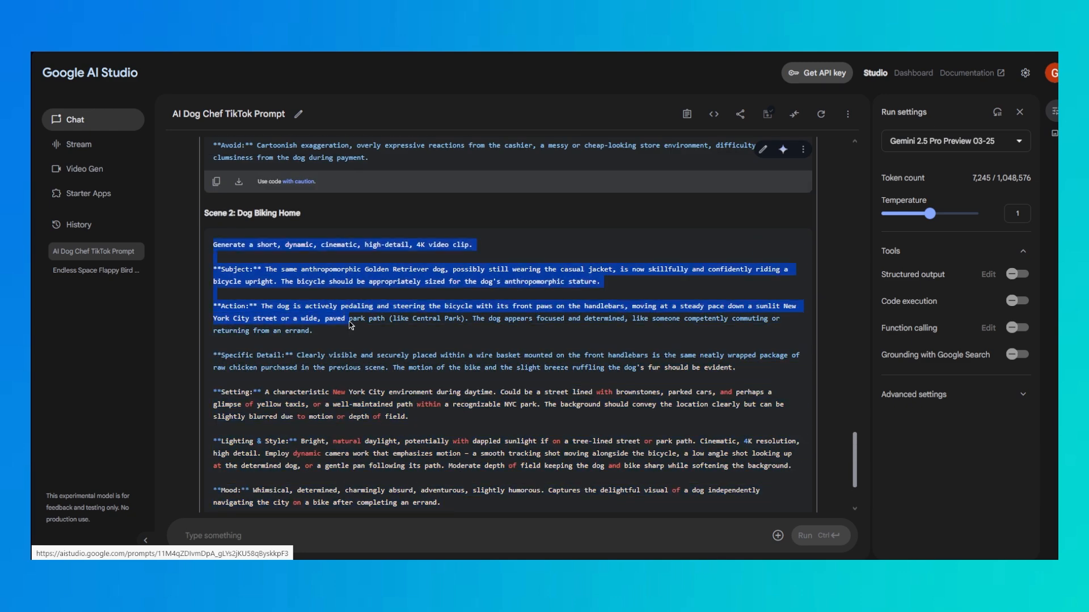
{"action": "scroll", "coordinate": [216, 244], "scroll_direction": "down", "scroll_amount": 2}
Paste the biking scene prompt into Video Gen and move its Avoid text into the negative prompt
{"action": "left_click", "coordinate": [98, 170]}
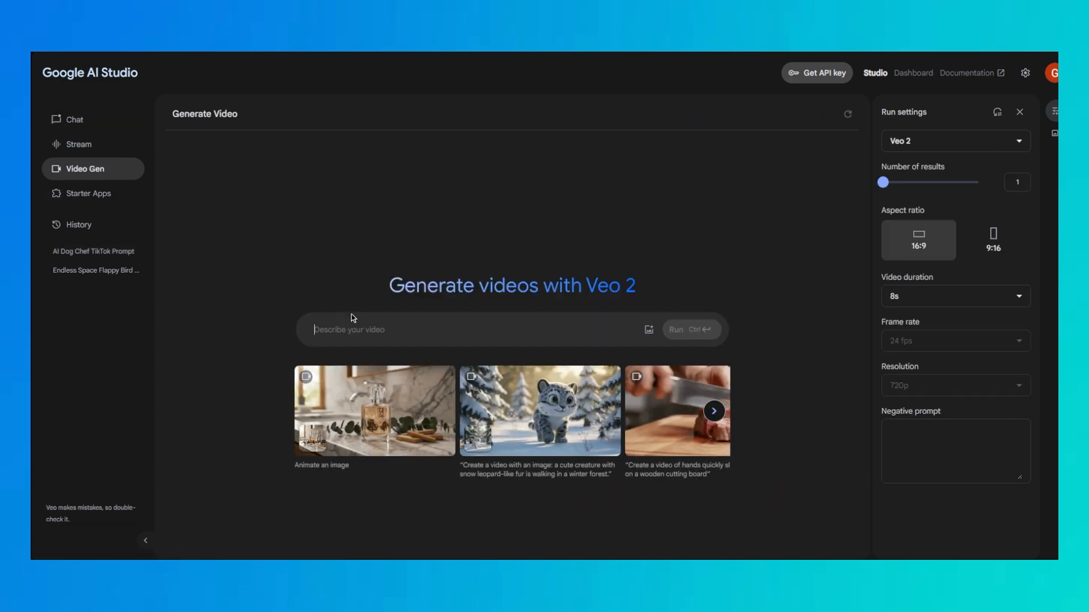
{"action": "left_click", "coordinate": [352, 317]}
{"action": "key", "text": "ctrl+v"}
{"action": "left_click_drag", "start_coordinate": [372, 426], "coordinate": [351, 407]}
{"action": "key", "text": "ctrl+x"}
{"action": "left_click", "coordinate": [955, 451]}
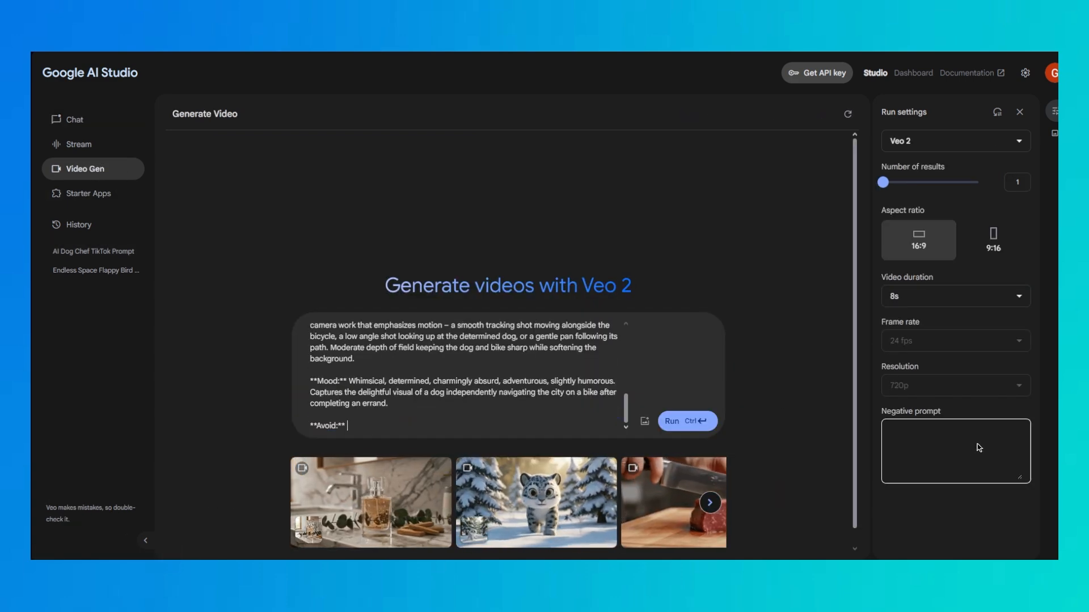
{"action": "key", "text": "ctrl+v"}
Set the biking video to 9:16 and 5s, remove the leftover Avoid label from the prompt, and generate it
{"action": "left_click", "coordinate": [992, 238]}
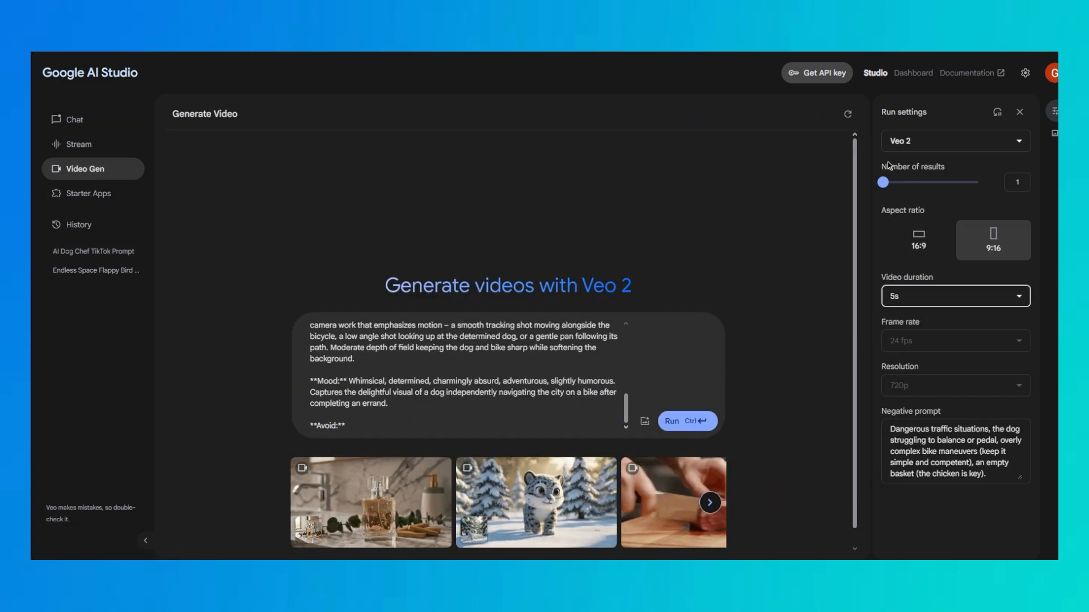
{"action": "left_click_drag", "start_coordinate": [310, 426], "coordinate": [355, 430]}
{"action": "key", "text": "BackSpace"}
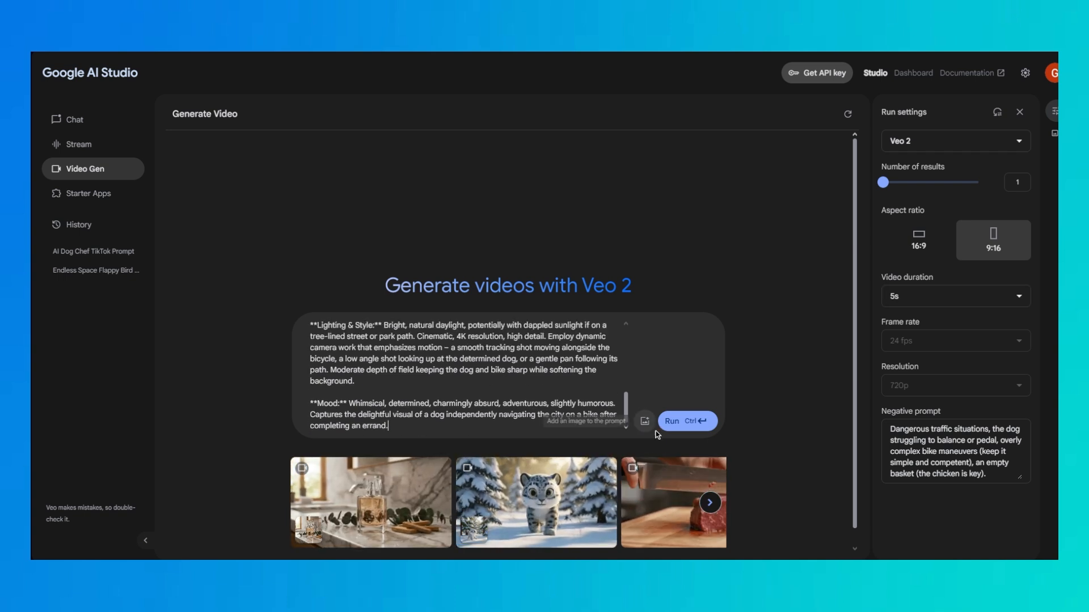
{"action": "left_click", "coordinate": [675, 420]}
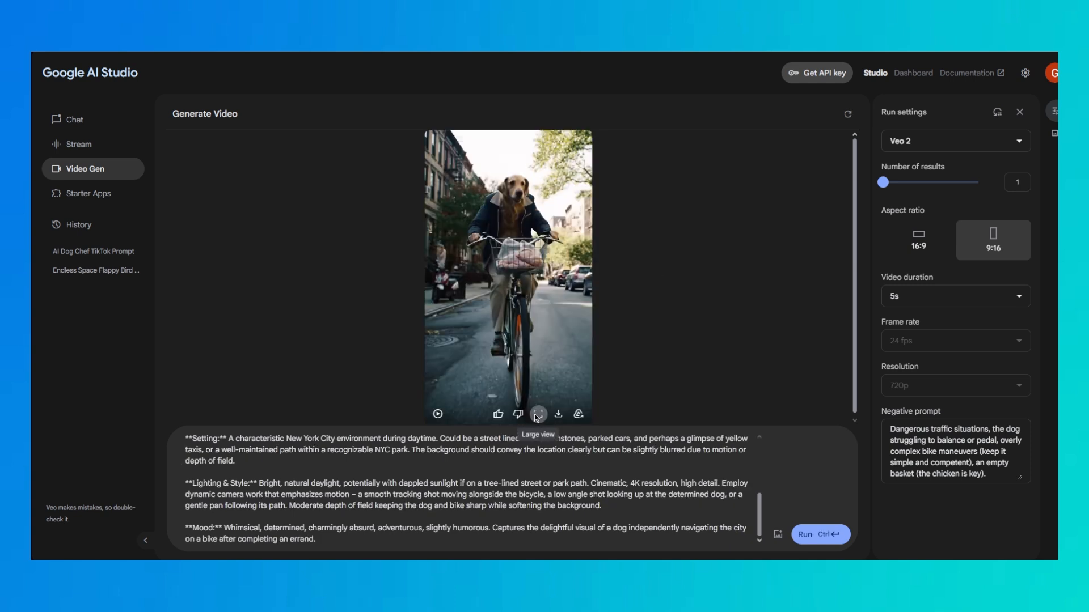
Watch the generated biking video in full screen, download it, and leave full screen
{"action": "left_click", "coordinate": [538, 415]}
{"action": "left_click", "coordinate": [598, 445]}
{"action": "left_click", "coordinate": [487, 365]}
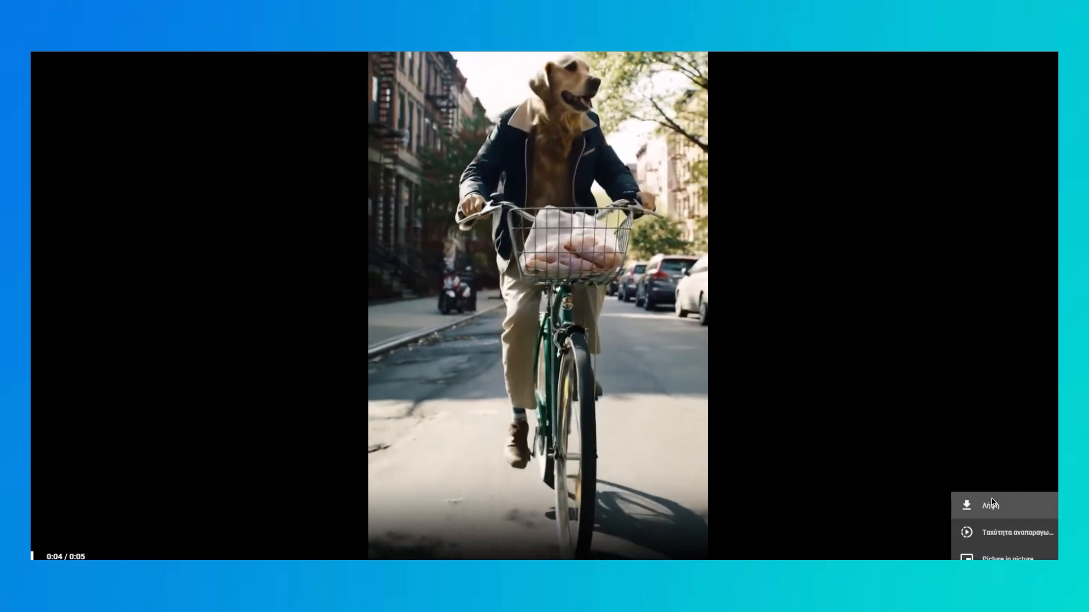
{"action": "left_click", "coordinate": [991, 499]}
{"action": "key", "text": "Escape"}
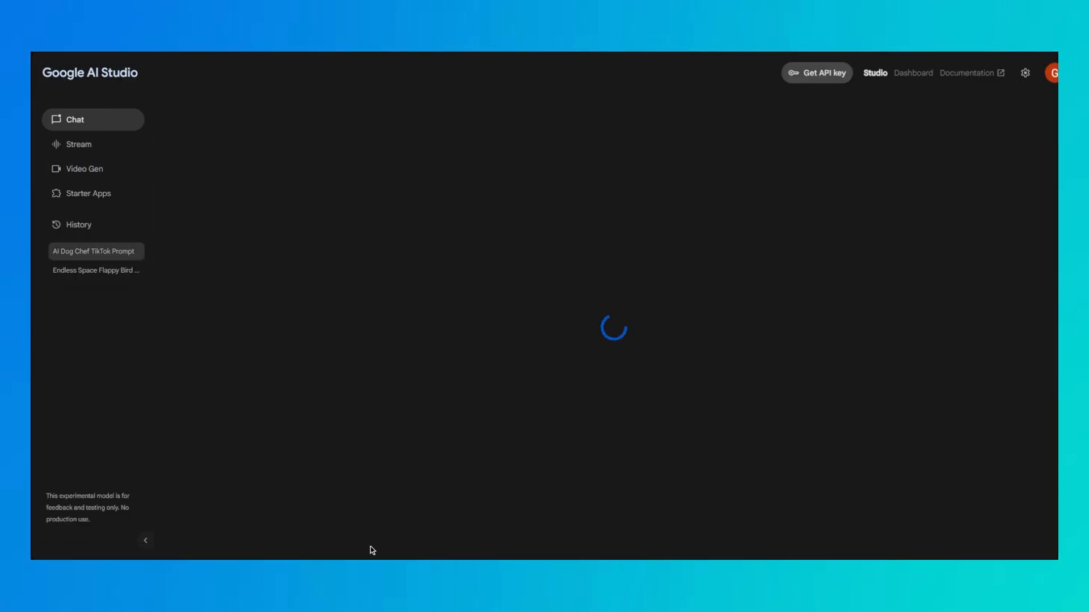
In the AI Dog Chef TikTok Prompt chat, submit "Create a final highly detailed scene prompt for the dog eating the cooked chicken and drinking white wine"
{"action": "type", "text": "Create"}
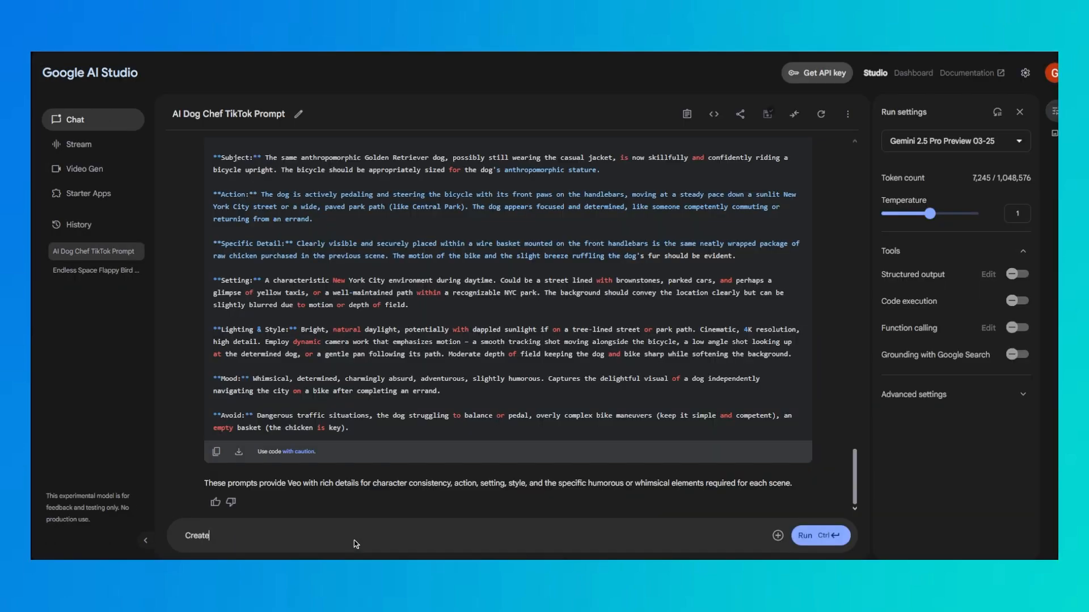
{"action": "type", "text": " a final highly detailed scene prompt f"}
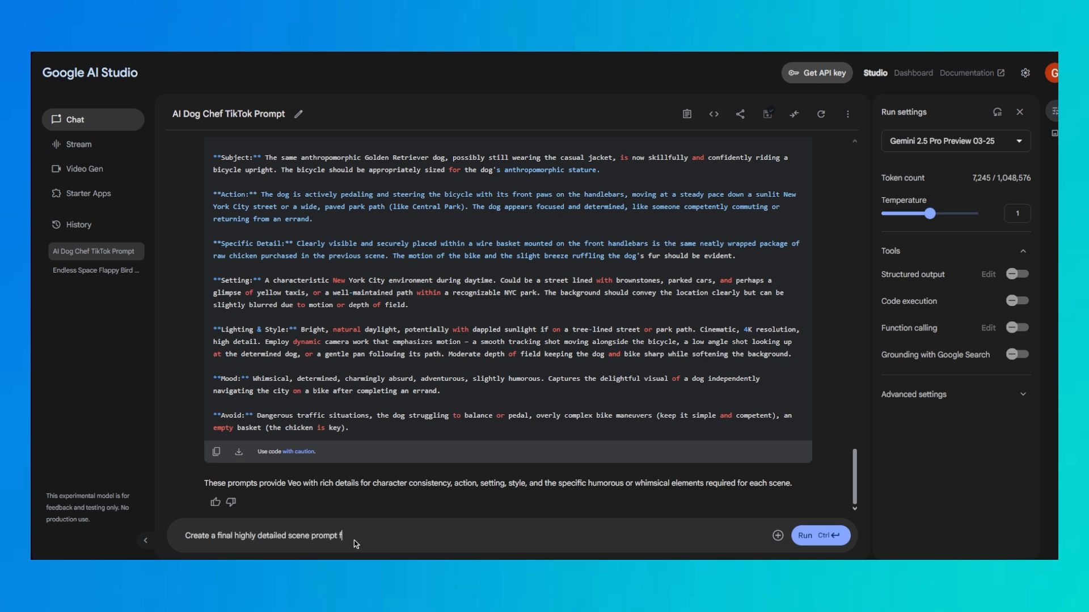
{"action": "type", "text": "or the dog eating the cooked chicken and dr"}
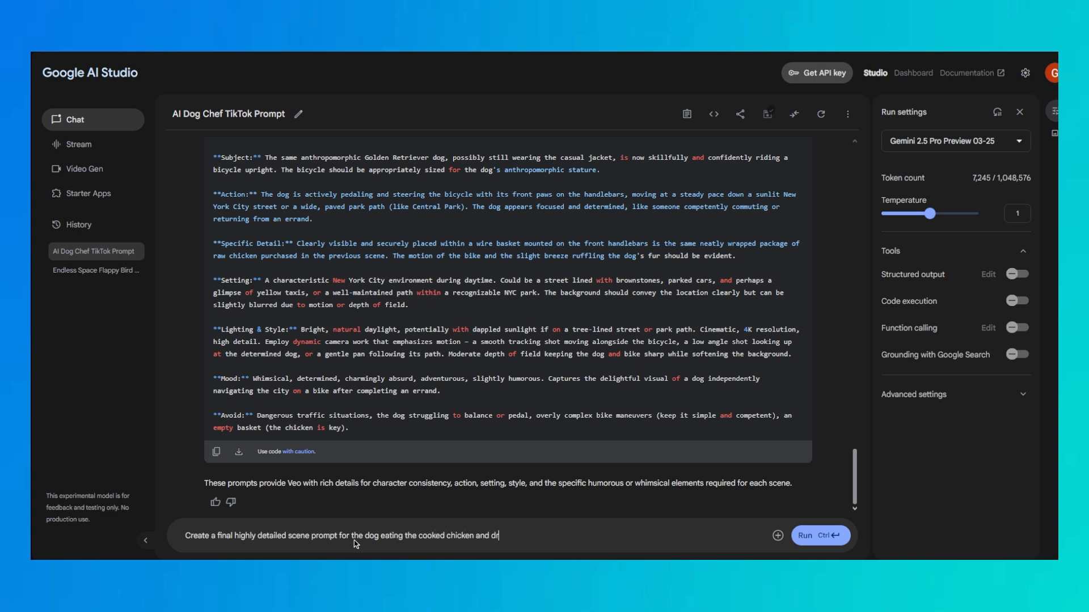
{"action": "type", "text": "inking white wine"}
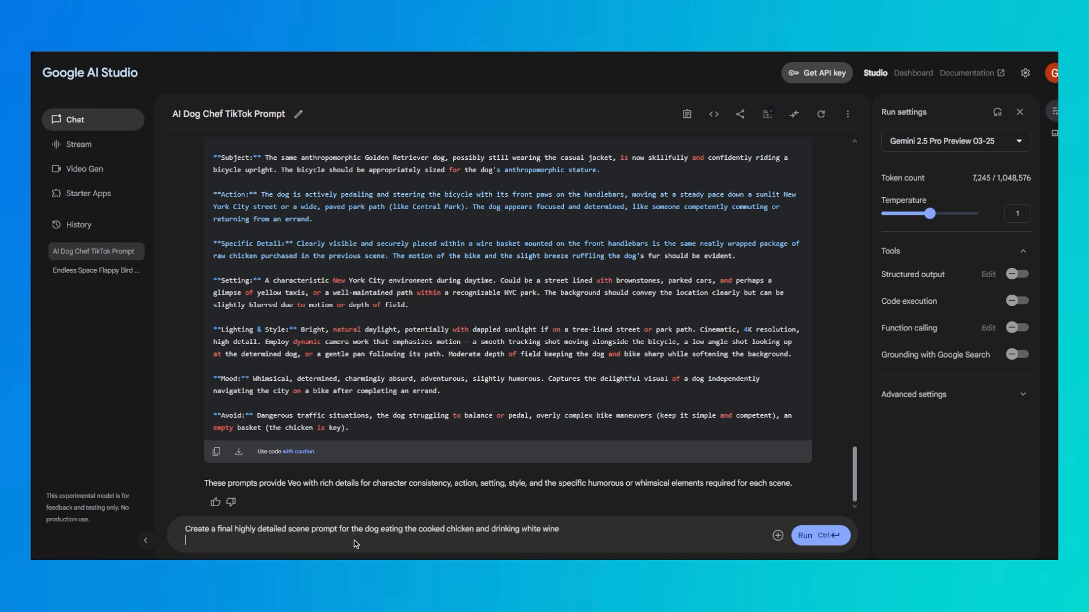
{"action": "key", "text": "ctrl+Return"}
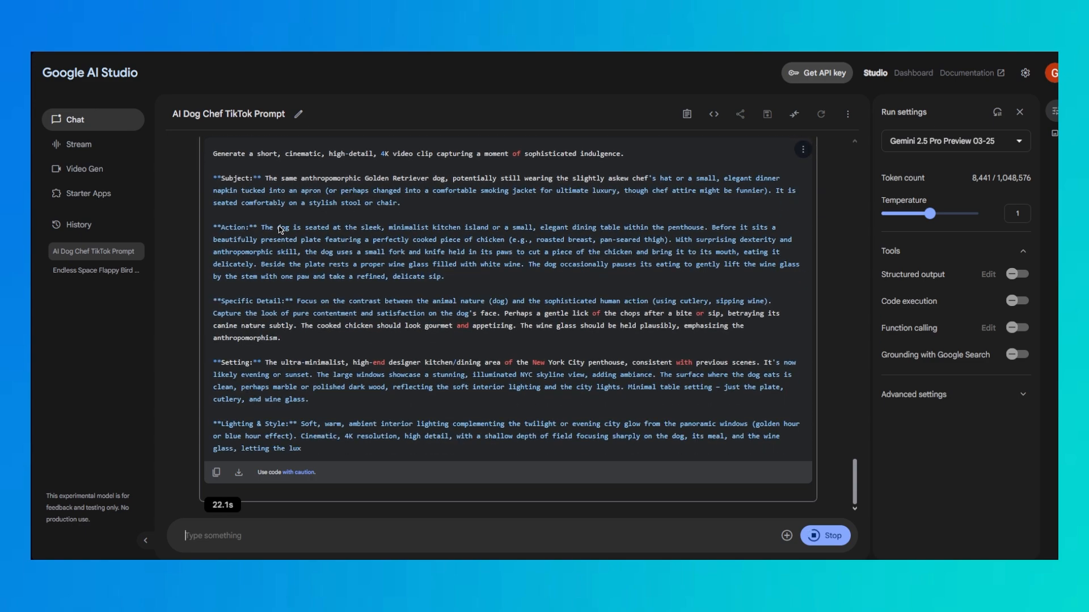
Copy the complete final scene prompt about the dog eating chicken and drinking wine
{"action": "left_click_drag", "start_coordinate": [448, 426], "coordinate": [231, 429]}
{"action": "scroll", "coordinate": [227, 397], "scroll_direction": "down", "scroll_amount": 8}
{"action": "left_click_drag", "start_coordinate": [213, 241], "coordinate": [570, 498]}
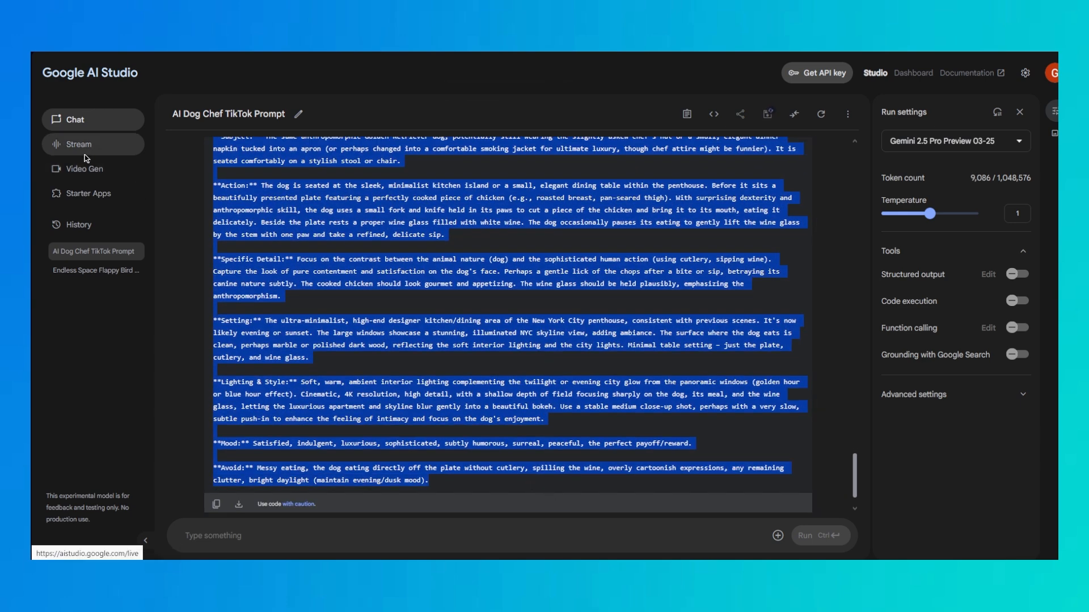
Paste the dining scene prompt into Video Gen, remove its Avoid section, and put that Avoid text in the negative prompt
{"action": "left_click", "coordinate": [90, 170]}
{"action": "left_click", "coordinate": [461, 342]}
{"action": "key", "text": "ctrl+v"}
{"action": "left_click_drag", "start_coordinate": [406, 430], "coordinate": [310, 426]}
{"action": "key", "text": "BackSpace"}
{"action": "key", "text": "BackSpace"}
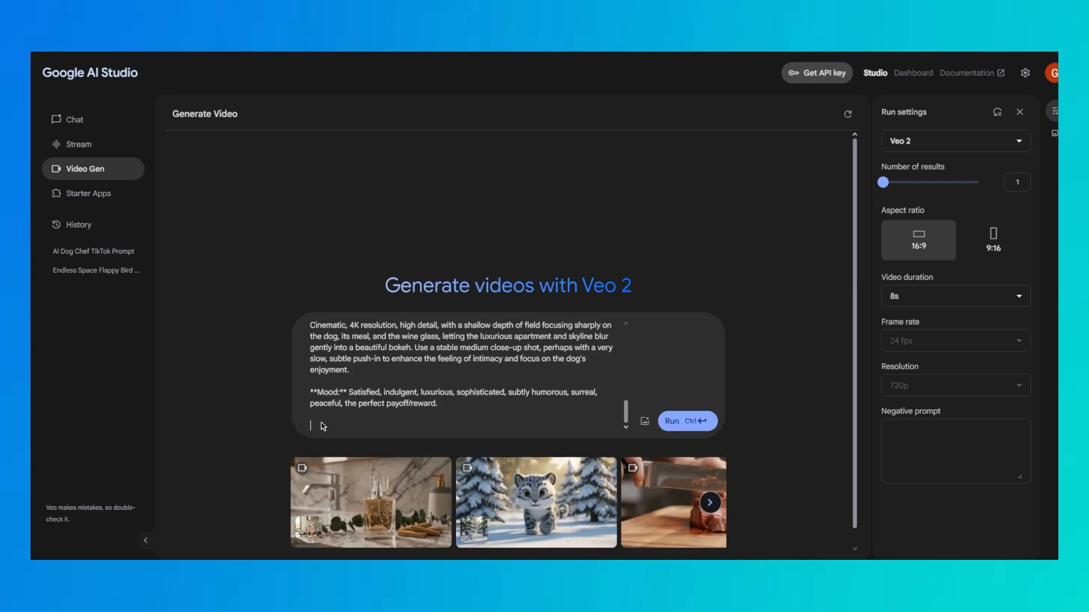
{"action": "key", "text": "BackSpace"}
{"action": "left_click", "coordinate": [956, 452]}
{"action": "key", "text": "ctrl+v"}
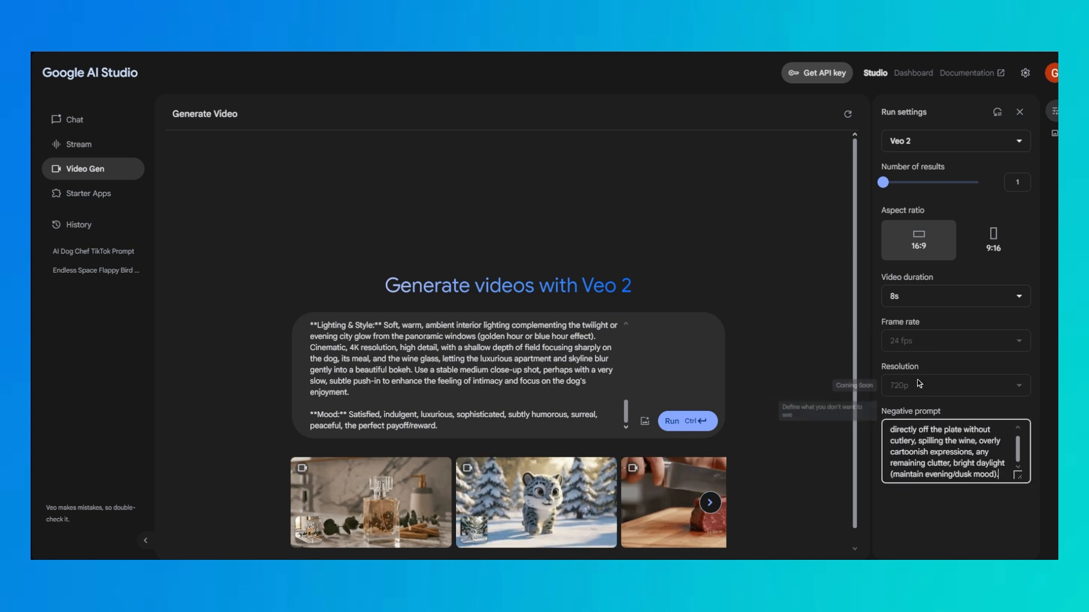
Set the dining video's duration to 6s and aspect ratio to 9:16, and run the generation
{"action": "left_click", "coordinate": [955, 296]}
{"action": "left_click", "coordinate": [919, 347]}
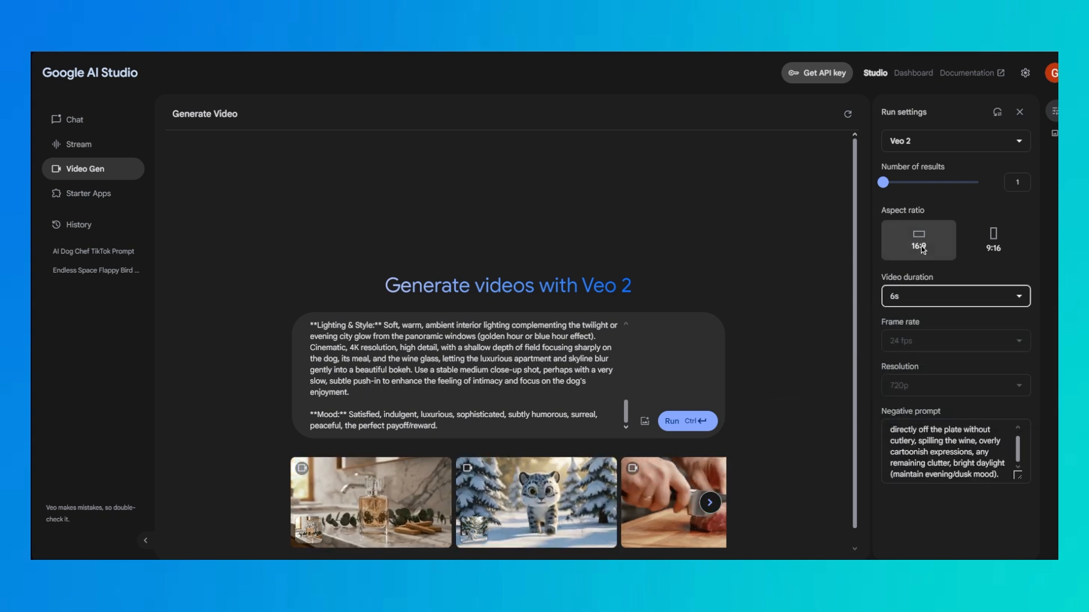
{"action": "left_click", "coordinate": [994, 238]}
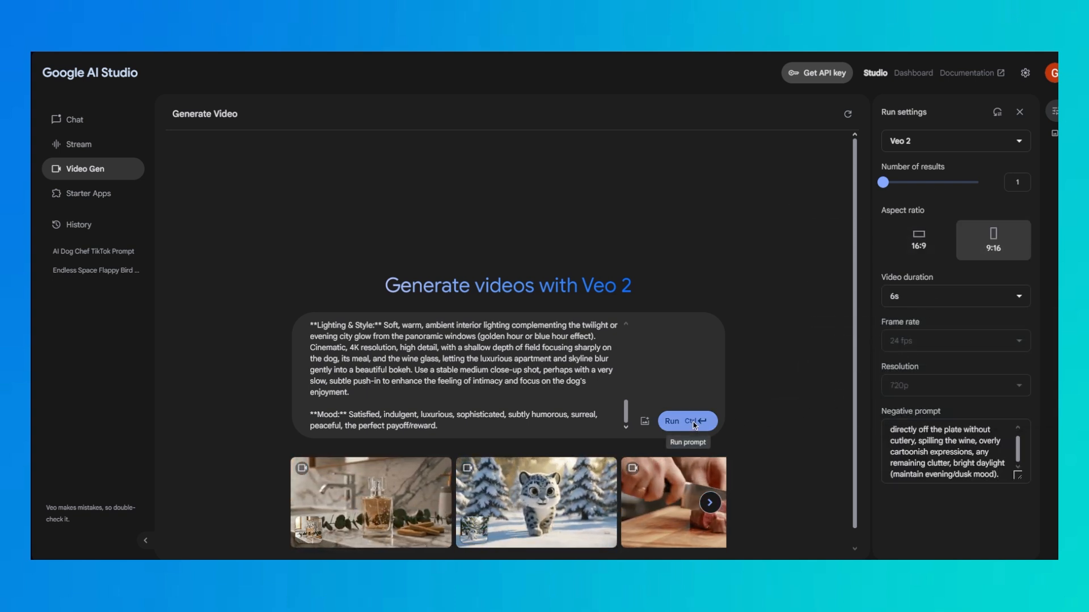
{"action": "left_click", "coordinate": [693, 422]}
Read the generation error message and set the video duration to 5s
{"action": "mouse_move", "coordinate": [404, 525]}
{"action": "left_mouse_down"}
{"action": "mouse_move", "coordinate": [612, 539]}
{"action": "mouse_move", "coordinate": [405, 524]}
{"action": "left_mouse_up"}
{"action": "left_click_drag", "start_coordinate": [522, 536], "coordinate": [397, 527]}
{"action": "left_click", "coordinate": [519, 531]}
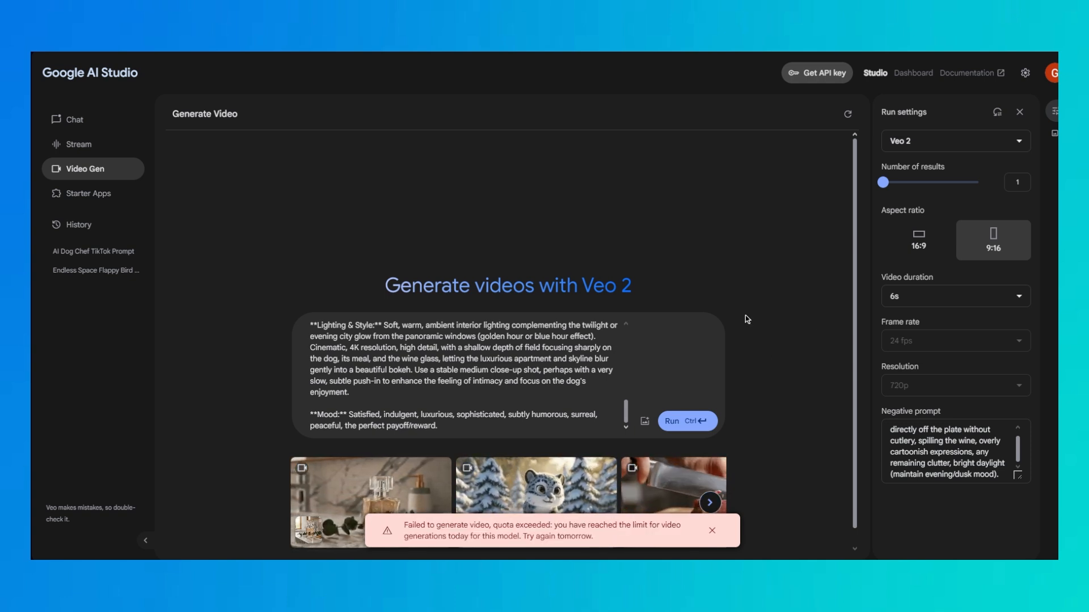
{"action": "left_click", "coordinate": [907, 298]}
{"action": "left_click", "coordinate": [907, 325]}
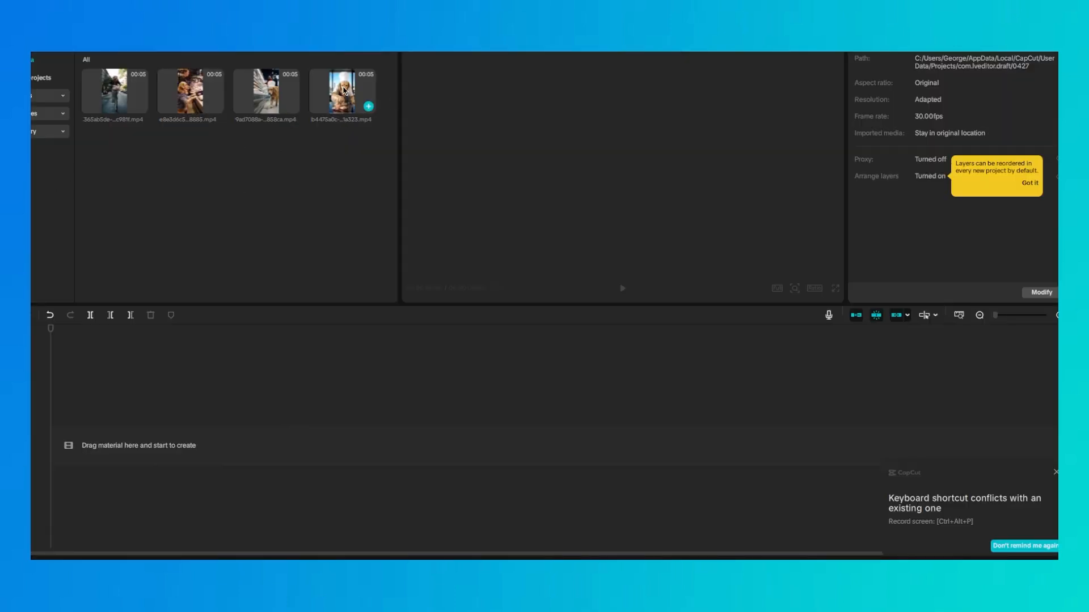
Switch to CapCut, add the dog cooking clip to the timeline, and insert the supermarket clip before it
{"action": "left_click_drag", "start_coordinate": [344, 91], "coordinate": [360, 447]}
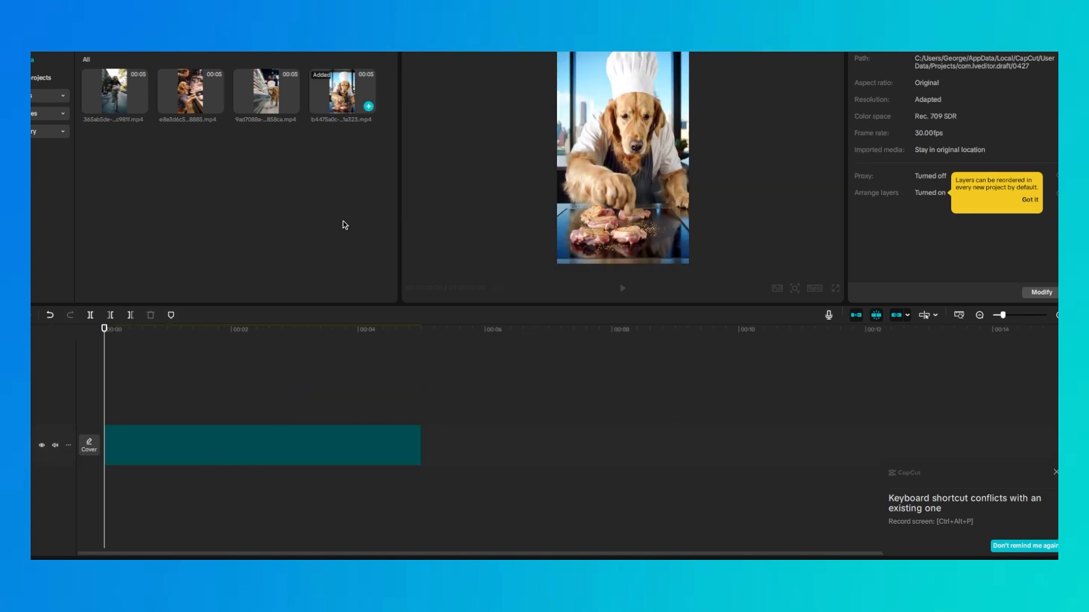
{"action": "left_click", "coordinate": [292, 106]}
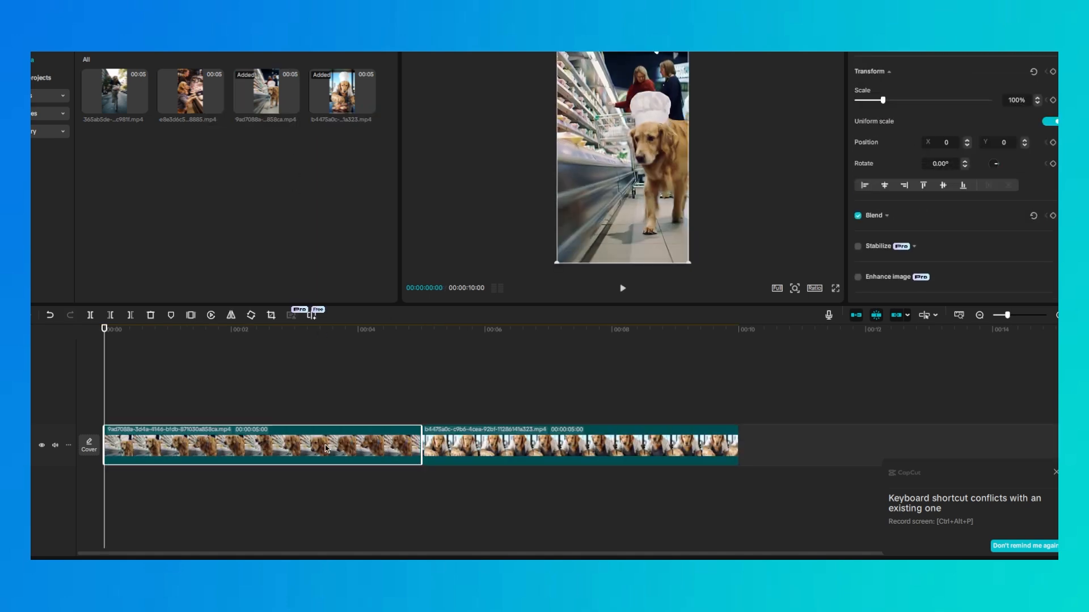
Insert the payment clip at the 5-second mark and the biking clip at the 10-second mark, before the cooking clip
{"action": "left_click", "coordinate": [422, 330]}
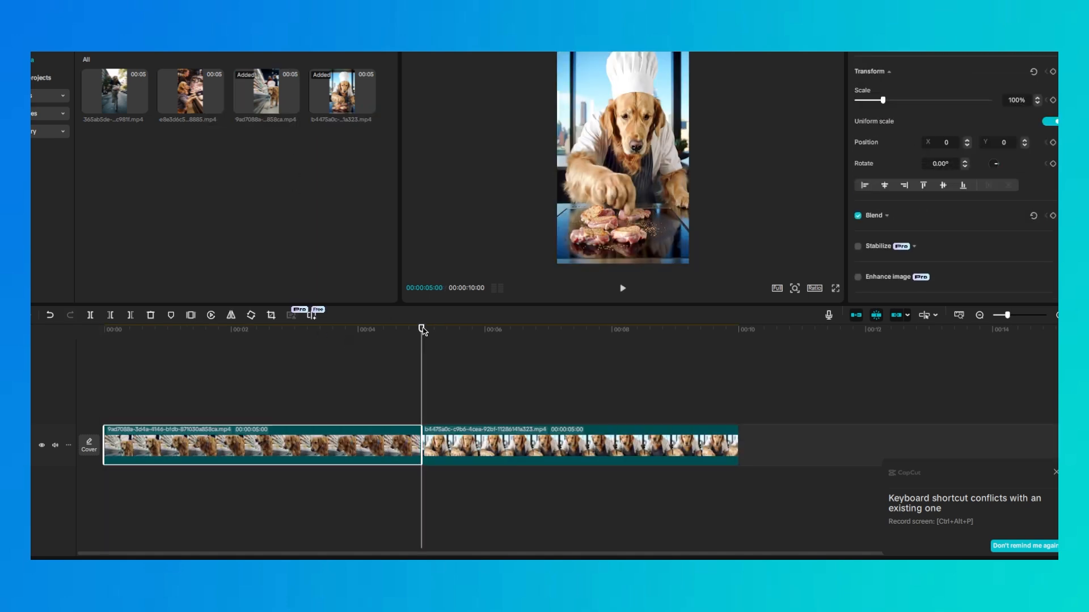
{"action": "left_click", "coordinate": [216, 106]}
{"action": "left_click", "coordinate": [743, 328]}
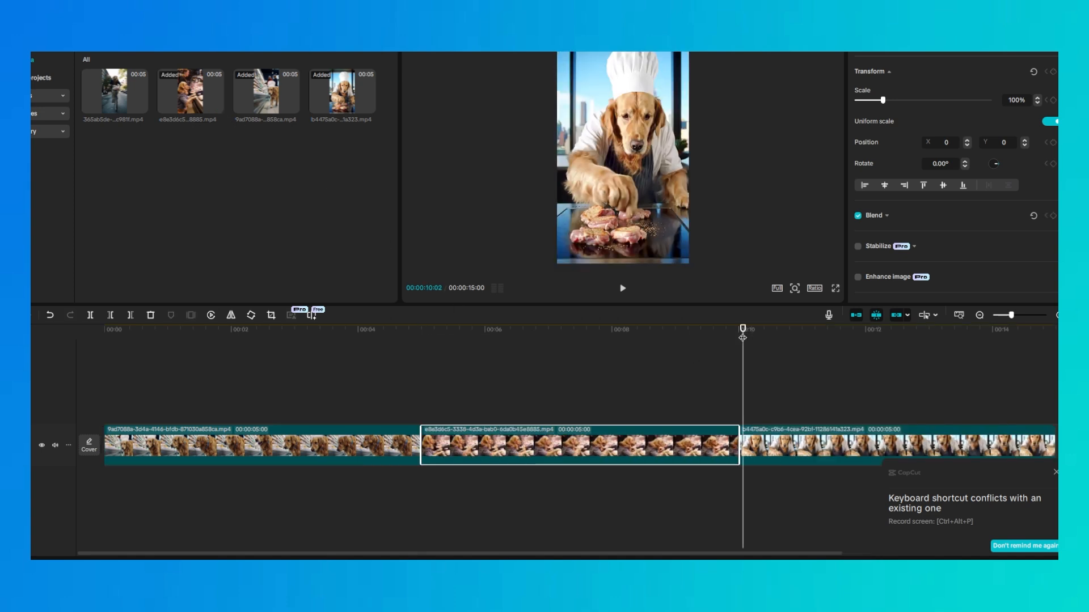
{"action": "left_click", "coordinate": [739, 329]}
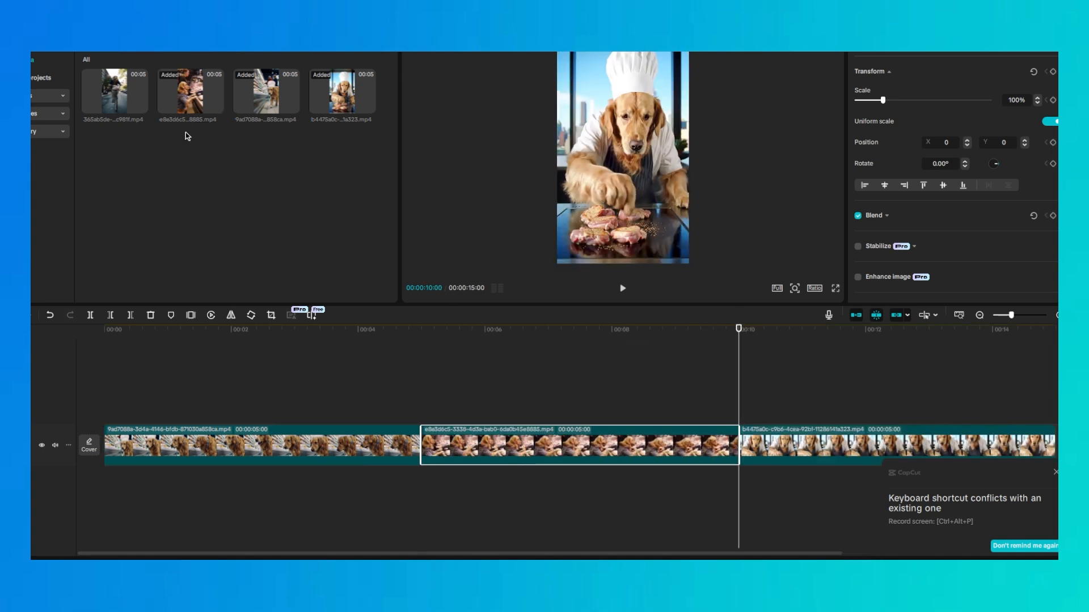
{"action": "left_click", "coordinate": [134, 104]}
{"action": "left_click", "coordinate": [140, 106]}
Preview the start of the assembled sequence and fit all four clips in the timeline view
{"action": "left_click", "coordinate": [104, 364]}
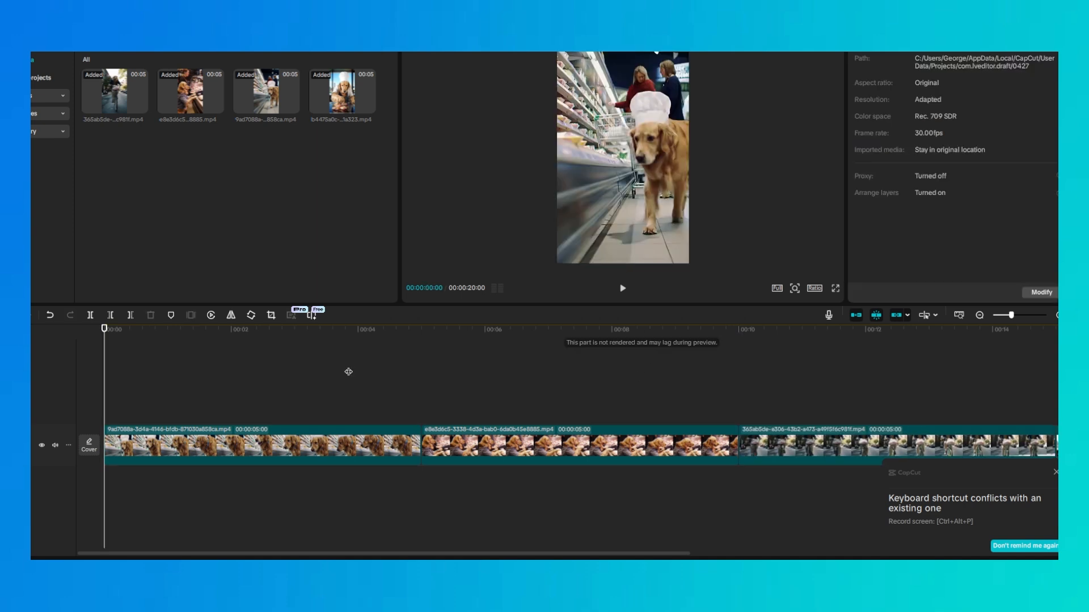
{"action": "left_click", "coordinate": [348, 372]}
{"action": "mouse_move", "coordinate": [1011, 344]}
{"action": "left_mouse_down"}
{"action": "mouse_move", "coordinate": [1029, 345]}
{"action": "mouse_move", "coordinate": [992, 347]}
{"action": "mouse_move", "coordinate": [1005, 349]}
{"action": "left_mouse_up"}
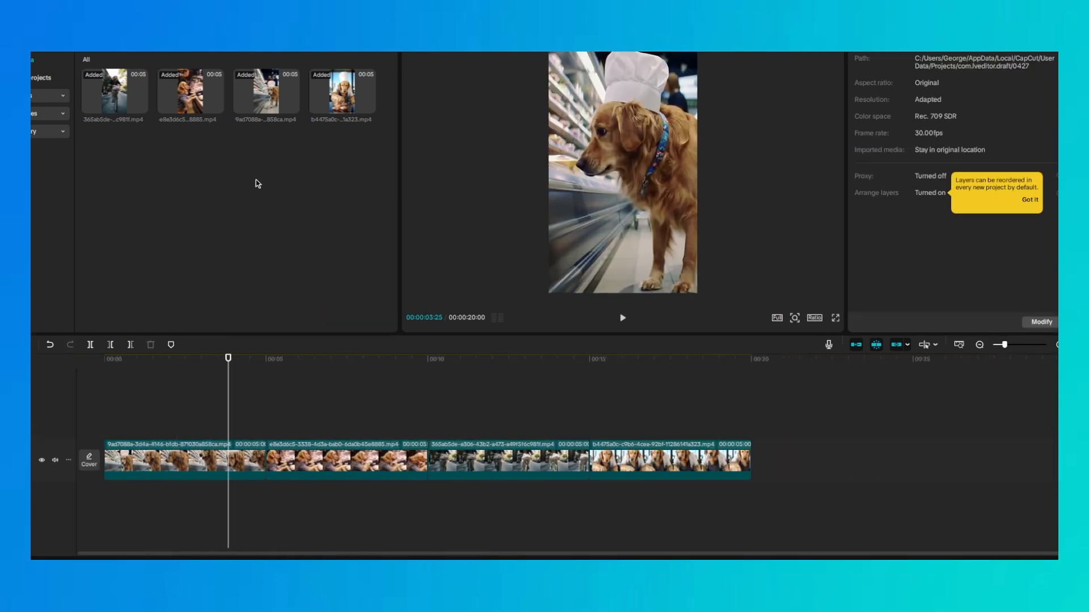
Add the Stylish Lo-fi Jazz background music under the clips from the timeline start and give it a 0.3 s fade-in
{"action": "left_click", "coordinate": [44, 33]}
{"action": "left_click", "coordinate": [36, 74]}
{"action": "left_click", "coordinate": [381, 183]}
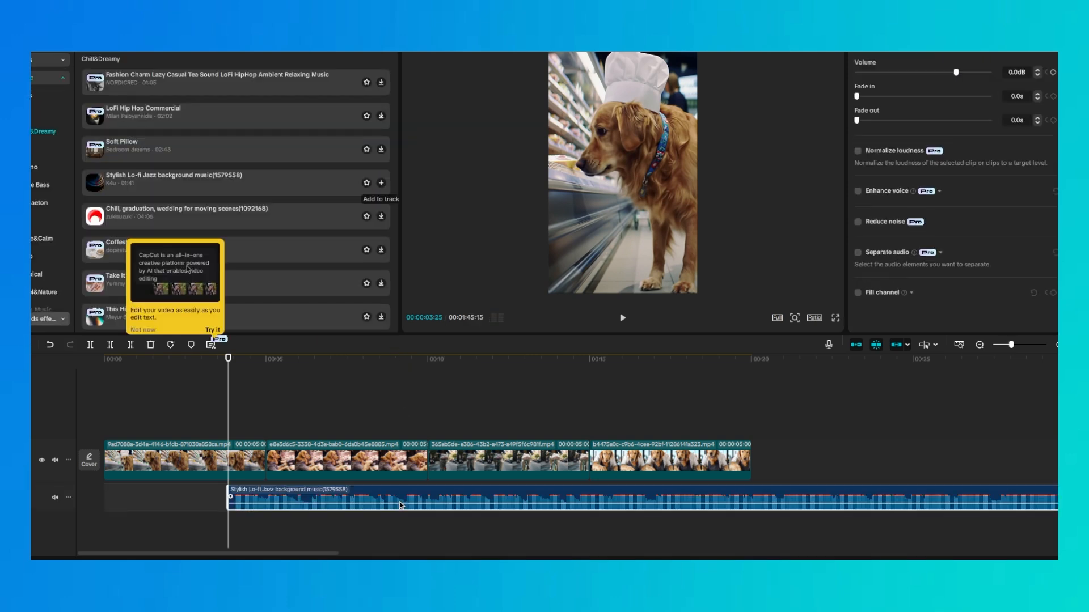
{"action": "left_click_drag", "start_coordinate": [400, 505], "coordinate": [275, 506]}
{"action": "left_click_drag", "start_coordinate": [106, 497], "coordinate": [118, 499]}
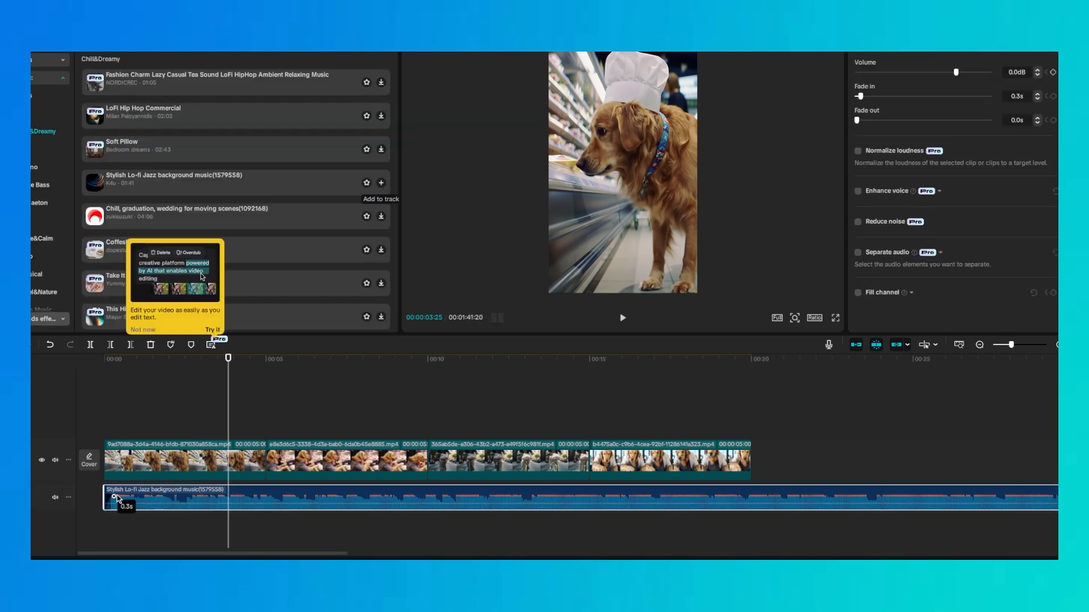
Cut the music where the video clips end, delete the excess, and add a 0.6 s fade-out
{"action": "left_click", "coordinate": [752, 355]}
{"action": "key", "text": "ctrl+b"}
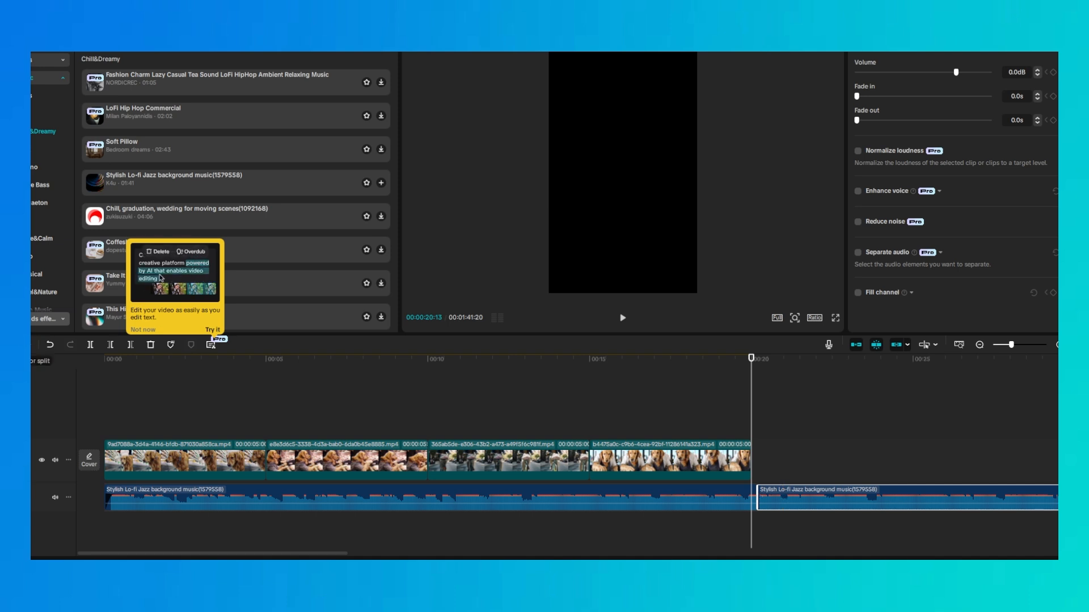
{"action": "key", "text": "Delete"}
{"action": "left_click", "coordinate": [748, 499]}
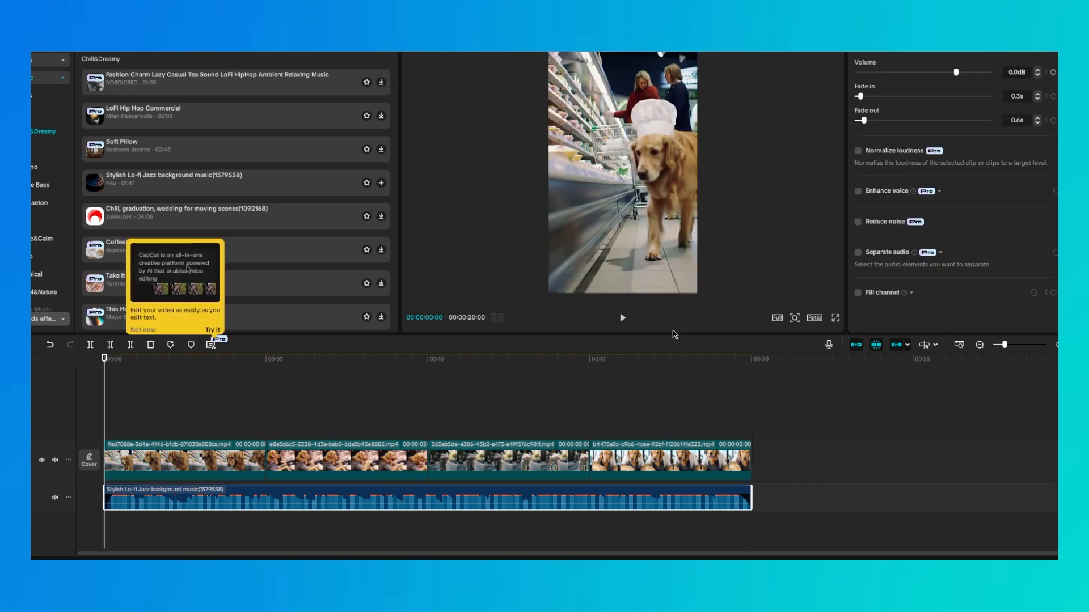
Lower the background music volume to -14.6 dB and return the playhead to the start of the timeline
{"action": "left_click_drag", "start_coordinate": [956, 73], "coordinate": [933, 73]}
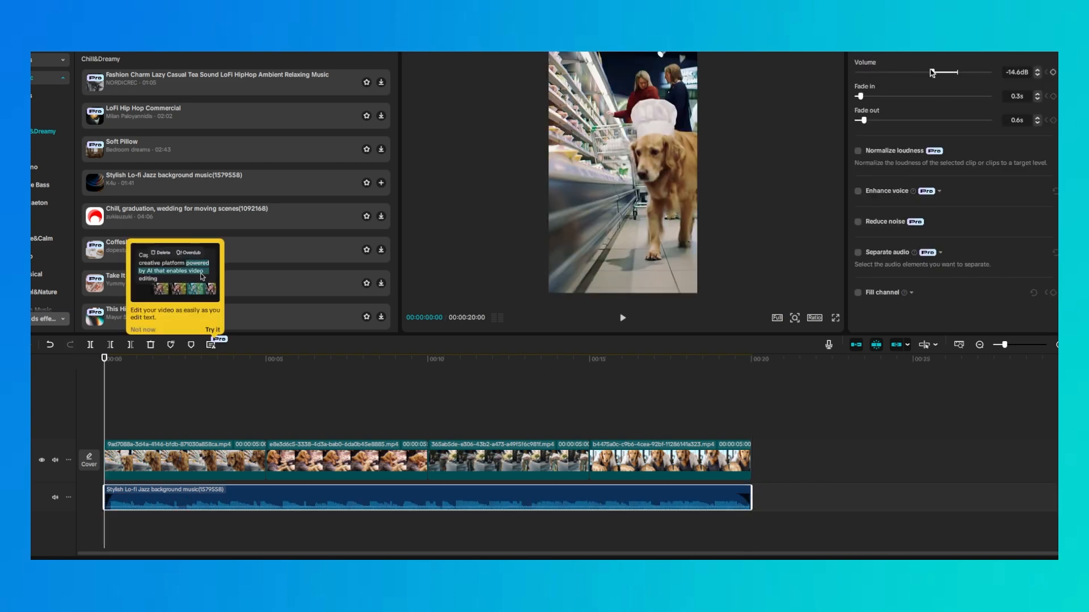
{"action": "left_click", "coordinate": [746, 460]}
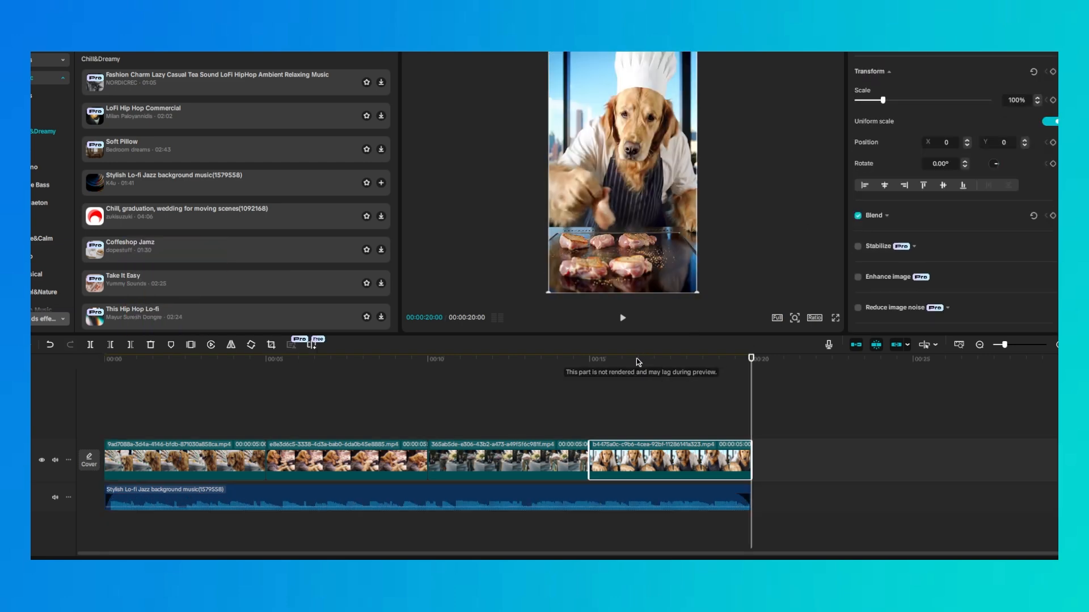
{"action": "left_click_drag", "start_coordinate": [641, 359], "coordinate": [59, 369]}
{"action": "left_click", "coordinate": [245, 394]}
Search the sound effects for "supermarket" and add Supermarket (near cash register) (environmental sound)(53184) to the timeline beneath the clips
{"action": "left_click", "coordinate": [59, 80]}
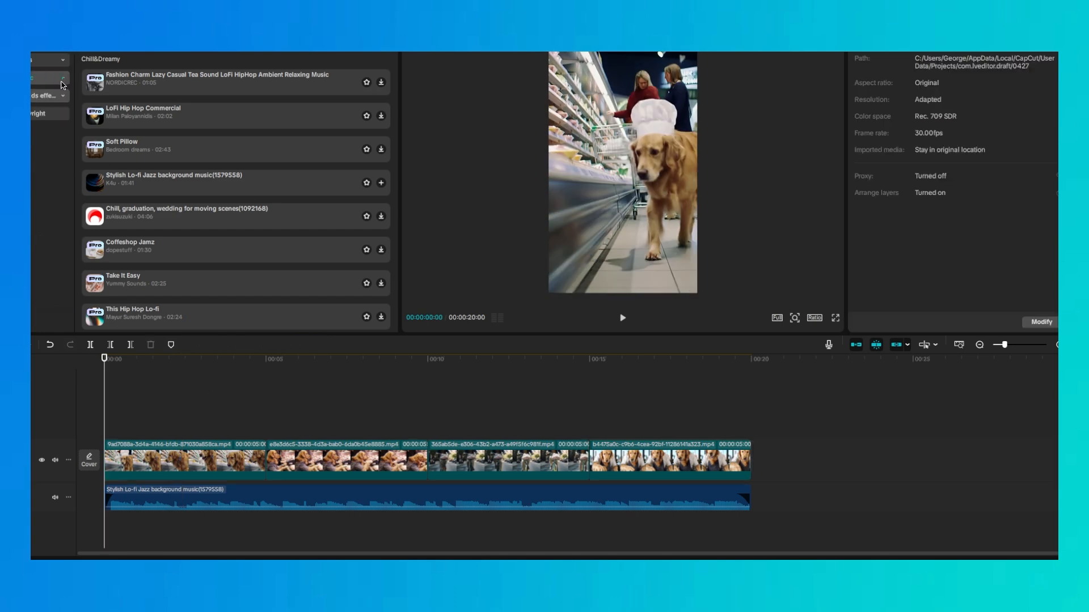
{"action": "left_click", "coordinate": [47, 95]}
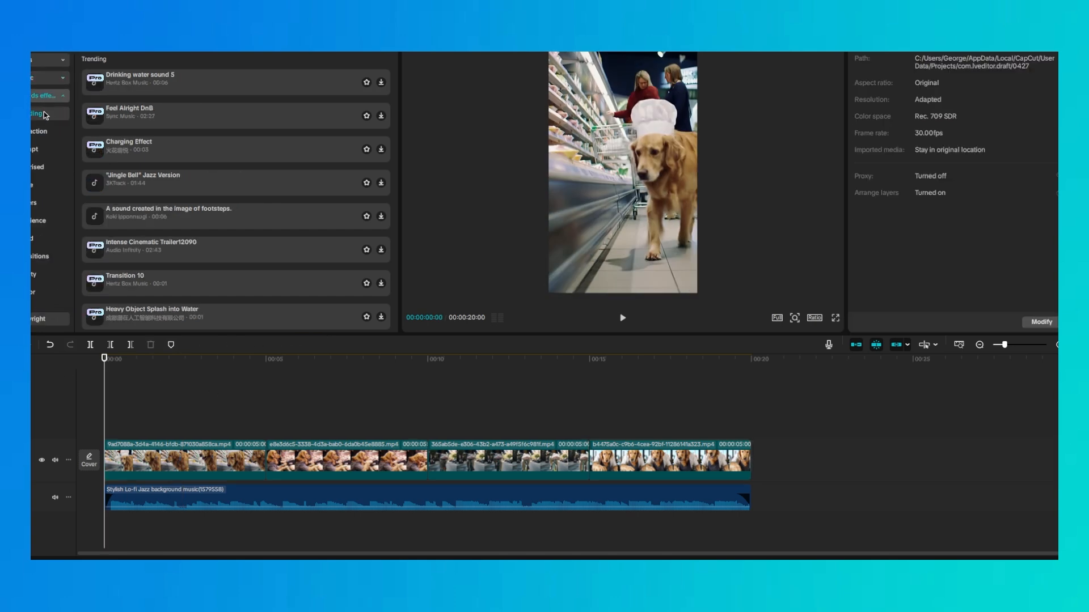
{"action": "left_click", "coordinate": [146, 46]}
{"action": "type", "text": "white noise"}
{"action": "key", "text": "Return"}
{"action": "type", "text": "s"}
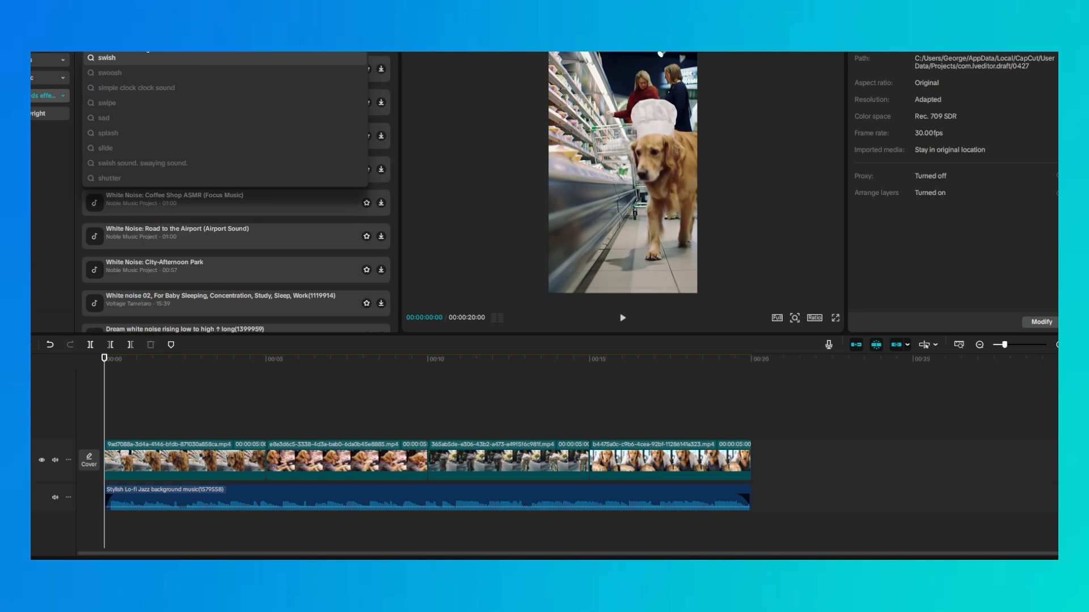
{"action": "type", "text": "upermarket"}
{"action": "key", "text": "Return"}
{"action": "left_click", "coordinate": [166, 69]}
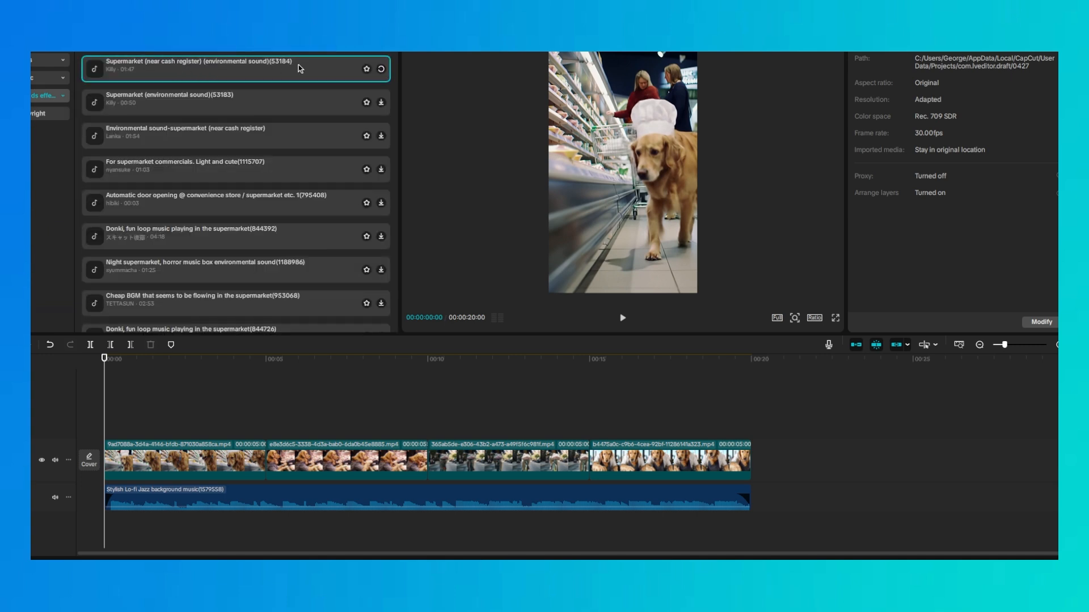
{"action": "left_click_drag", "start_coordinate": [257, 72], "coordinate": [151, 407]}
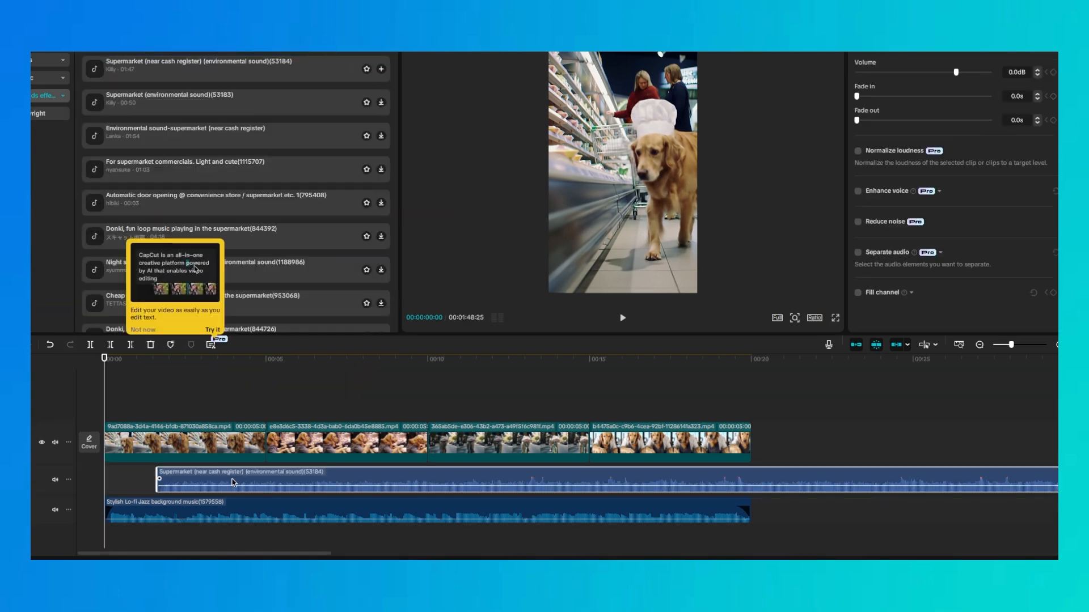
Set the supermarket sound's volume to -10.3 dB, split it at the 10-second mark, and delete the section directly after that cut
{"action": "mouse_move", "coordinate": [956, 72]}
{"action": "left_mouse_down"}
{"action": "mouse_move", "coordinate": [914, 72]}
{"action": "mouse_move", "coordinate": [939, 72]}
{"action": "left_mouse_up"}
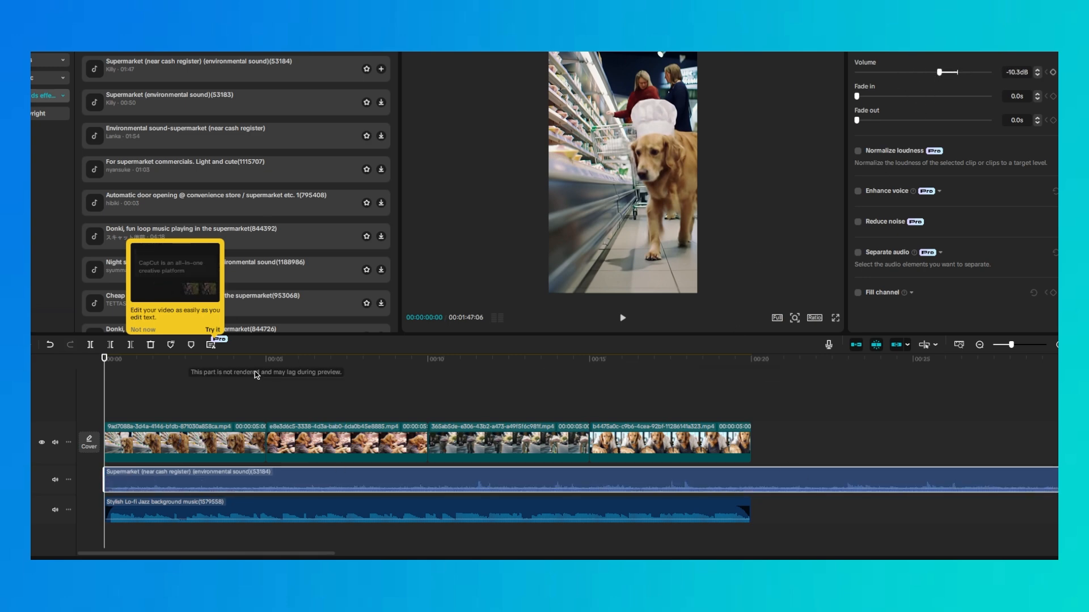
{"action": "key", "text": "b"}
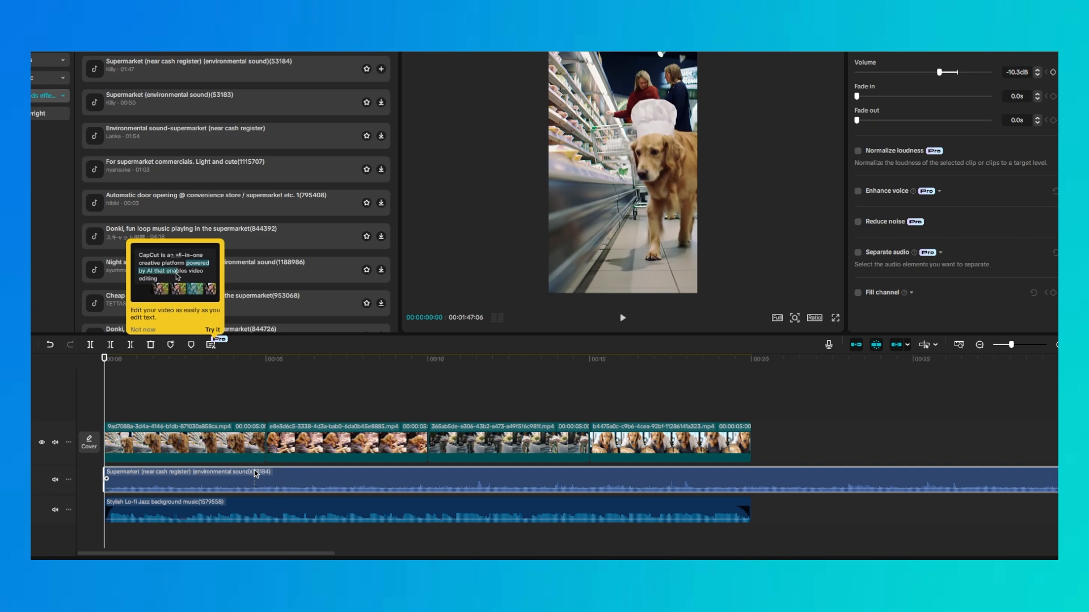
{"action": "left_click", "coordinate": [427, 477]}
{"action": "left_click", "coordinate": [508, 477]}
{"action": "key", "text": "a"}
{"action": "left_click", "coordinate": [460, 477]}
{"action": "key", "text": "Delete"}
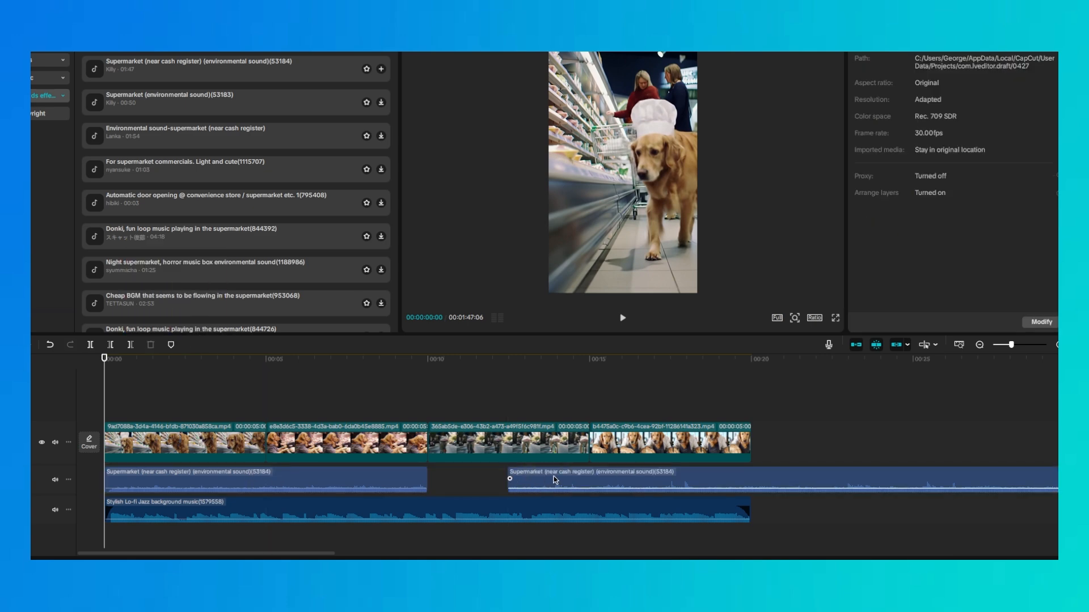
Place the Moped bike running sound at the 10-second mark and trim it to the end of the biking clip
{"action": "left_click_drag", "start_coordinate": [478, 484], "coordinate": [435, 482]}
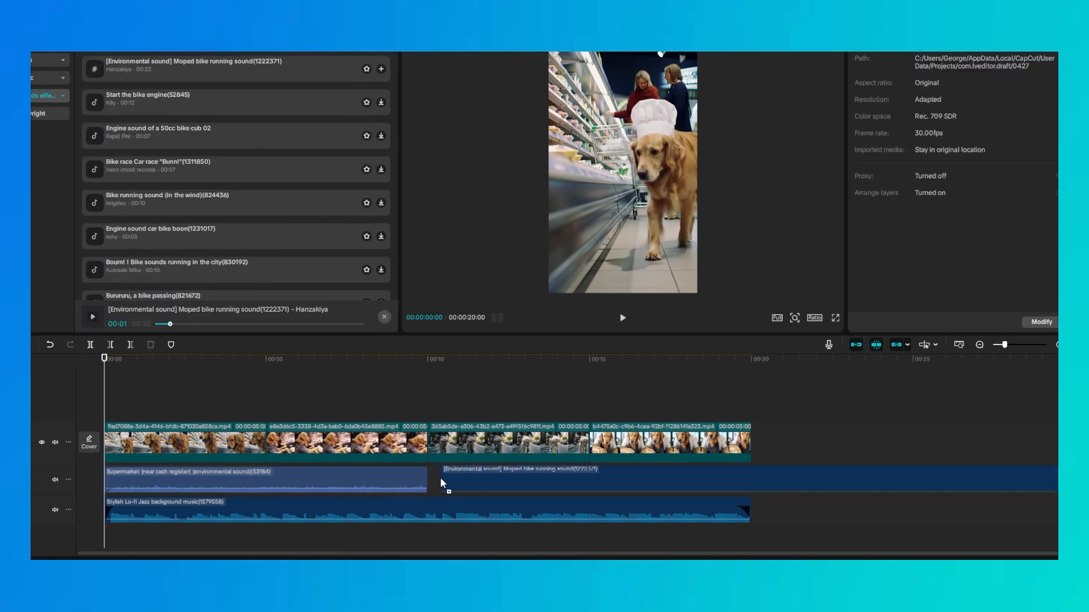
{"action": "key", "text": "b"}
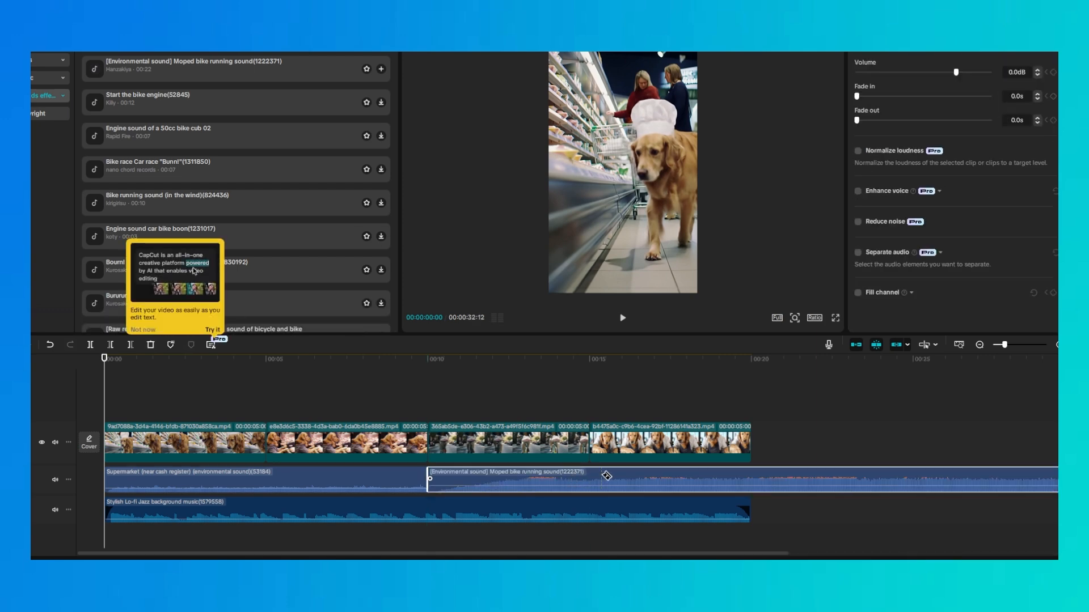
{"action": "left_click", "coordinate": [596, 476]}
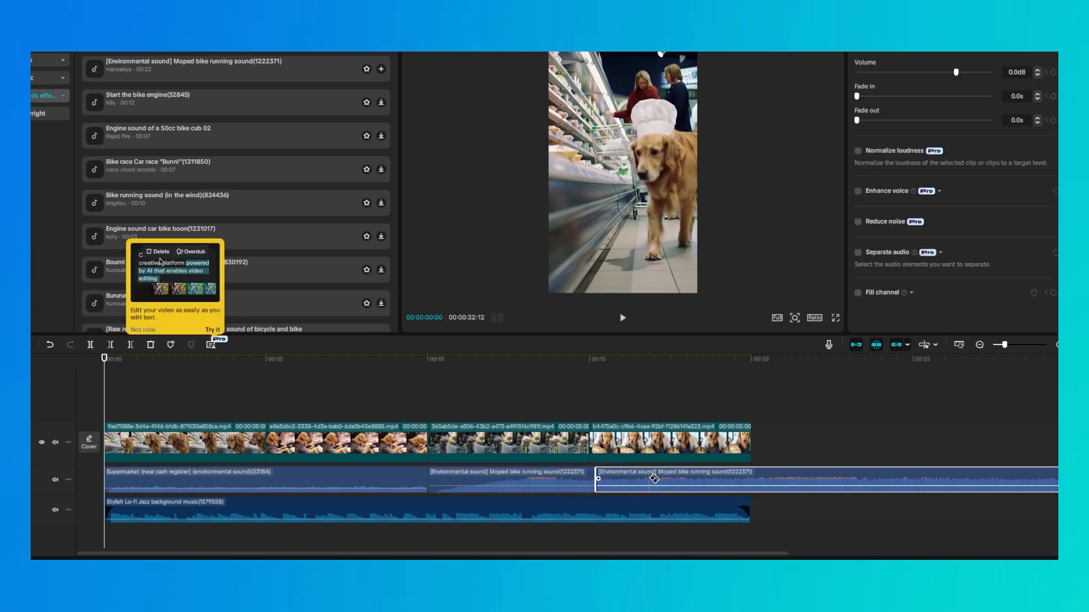
{"action": "key", "text": "Delete"}
Find cooking sound effects and place Cooking sound effect when boiling juicy dishes SE(1155198) right after the moped sound
{"action": "left_click", "coordinate": [164, 50]}
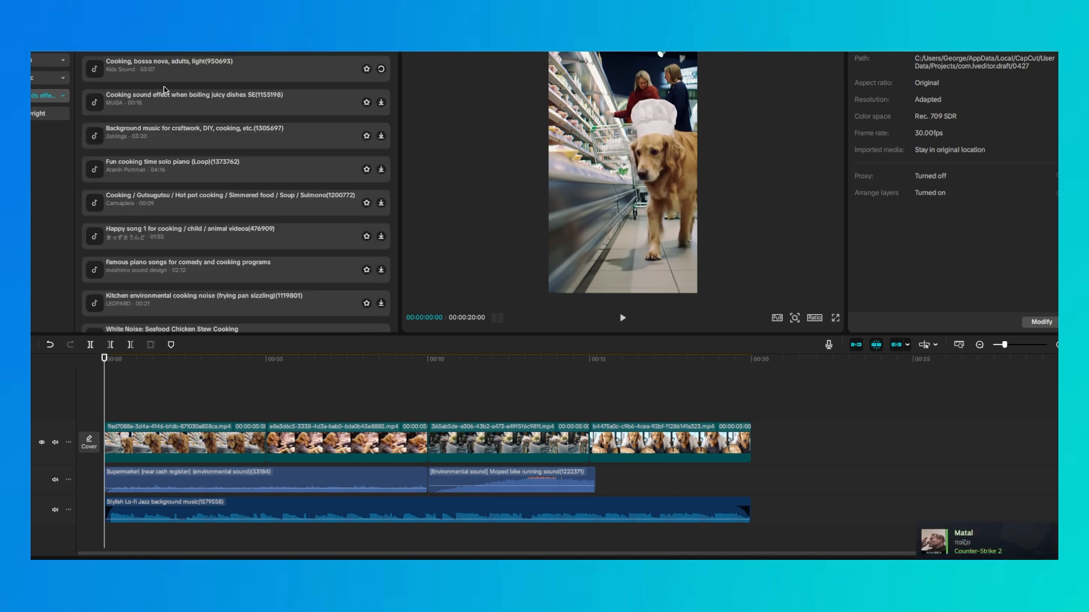
{"action": "left_click", "coordinate": [167, 96]}
{"action": "left_click_drag", "start_coordinate": [166, 96], "coordinate": [599, 481]}
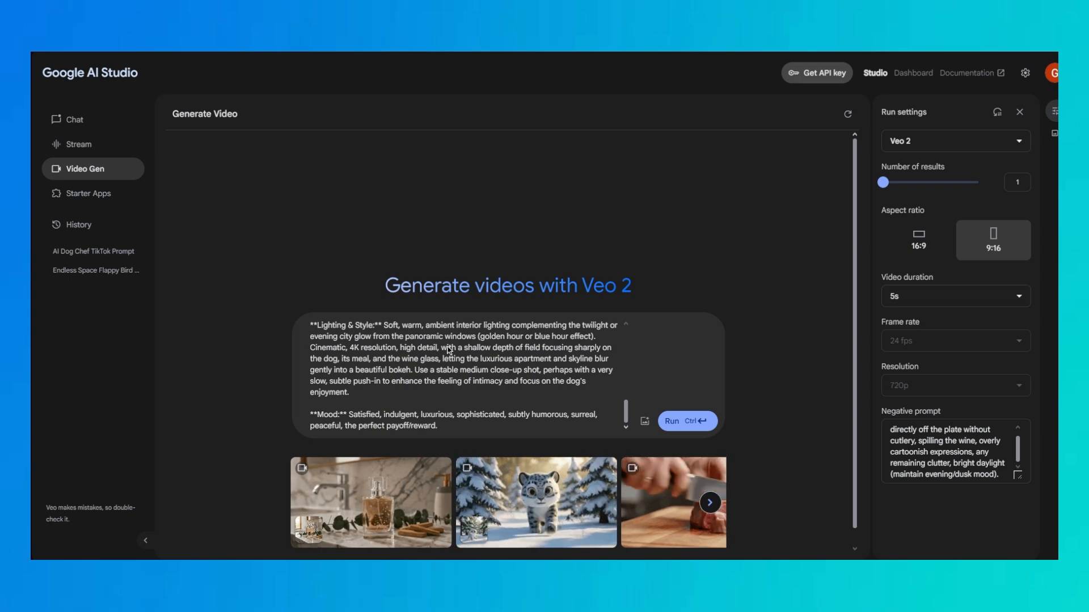
Open the AI Dog Chef TikTok Prompt chat and write "Add a voice-over from the dog, talking about his day."
{"action": "left_click", "coordinate": [94, 251]}
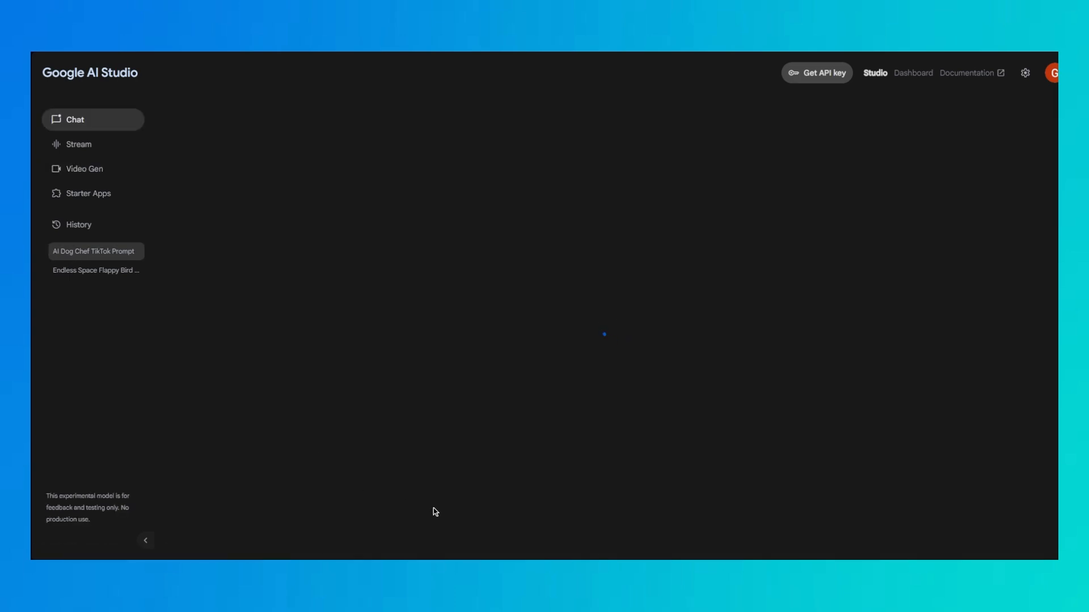
{"action": "type", "text": "Ad"}
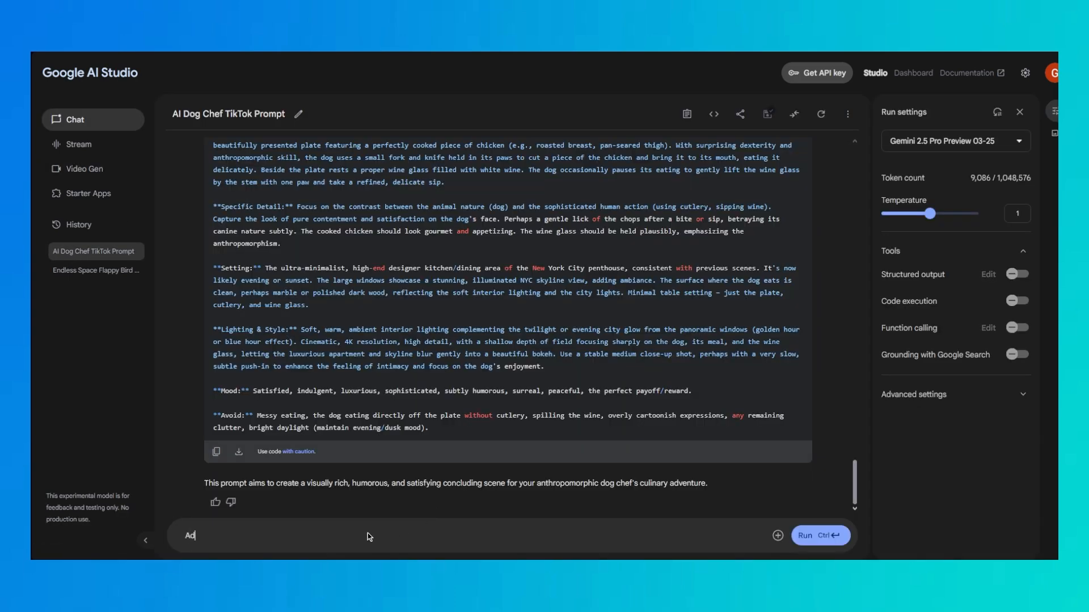
{"action": "type", "text": "d a voice-over from the dog, talk"}
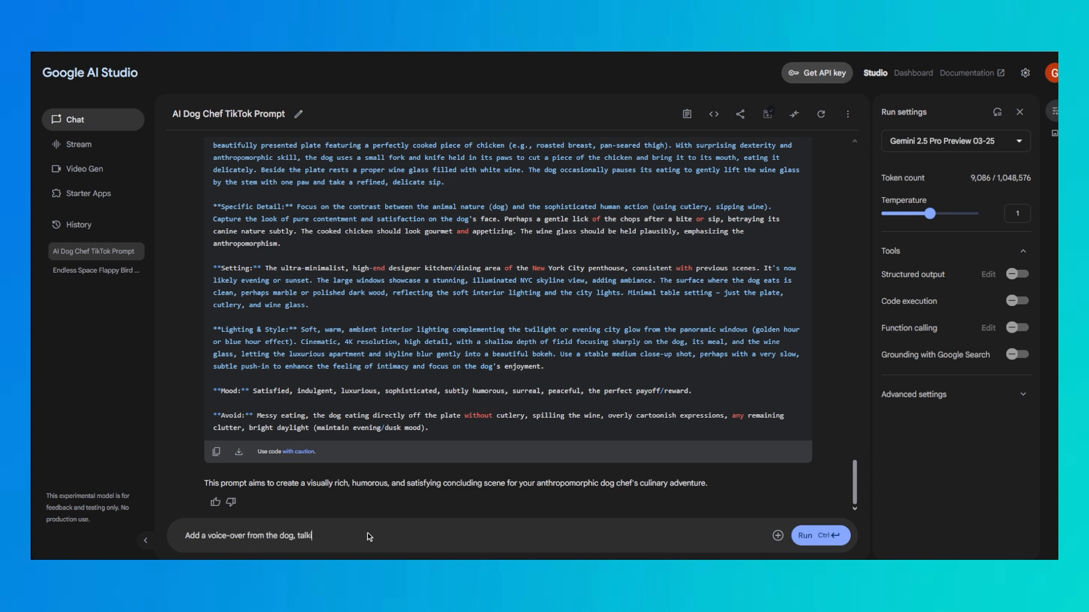
{"action": "type", "text": "ing about his day."}
{"action": "key", "text": "Return"}
Add the first timed line to the prompt: "0-5 seconds: dog talks about shopping"
{"action": "type", "text": "O-5 se"}
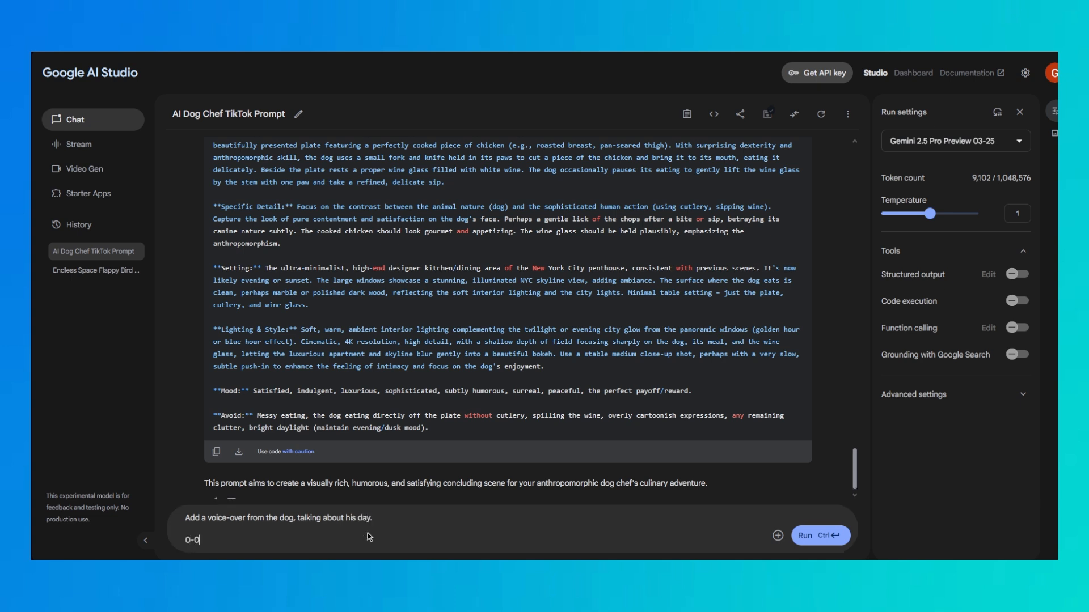
{"action": "type", "text": "conds: dog talks about shopping"}
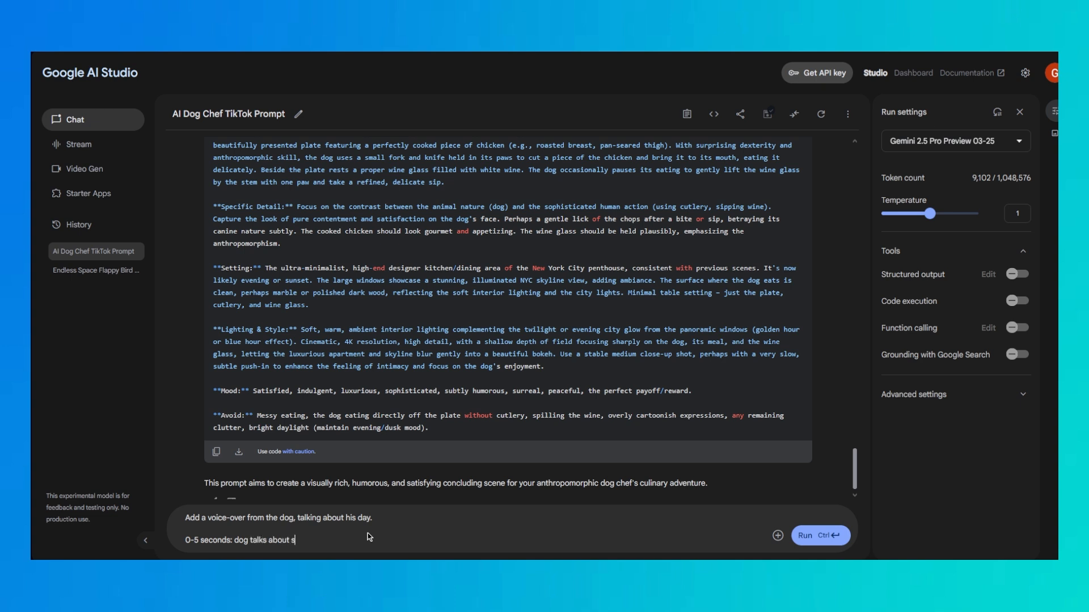
{"action": "key", "text": "Return"}
Add the line "5-10 seconds: talking about the woman that was handling his supermarket payment (beautiful pitbul)" to the prompt
{"action": "type", "text": "5-10 second"}
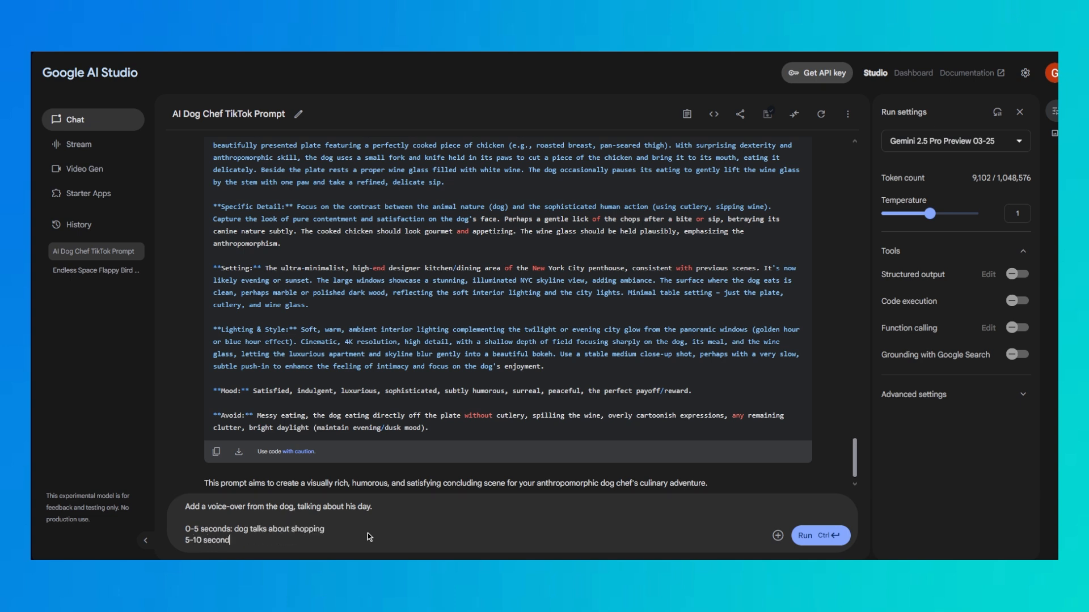
{"action": "type", "text": "s: talking about the woman that w"}
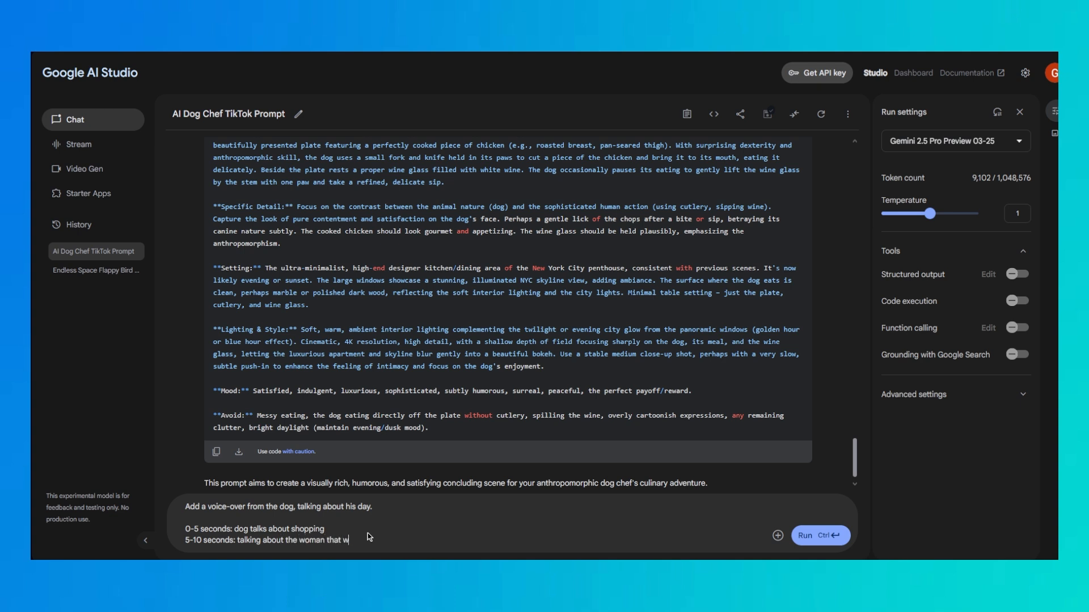
{"action": "type", "text": "as handling his supermarket payment (bea"}
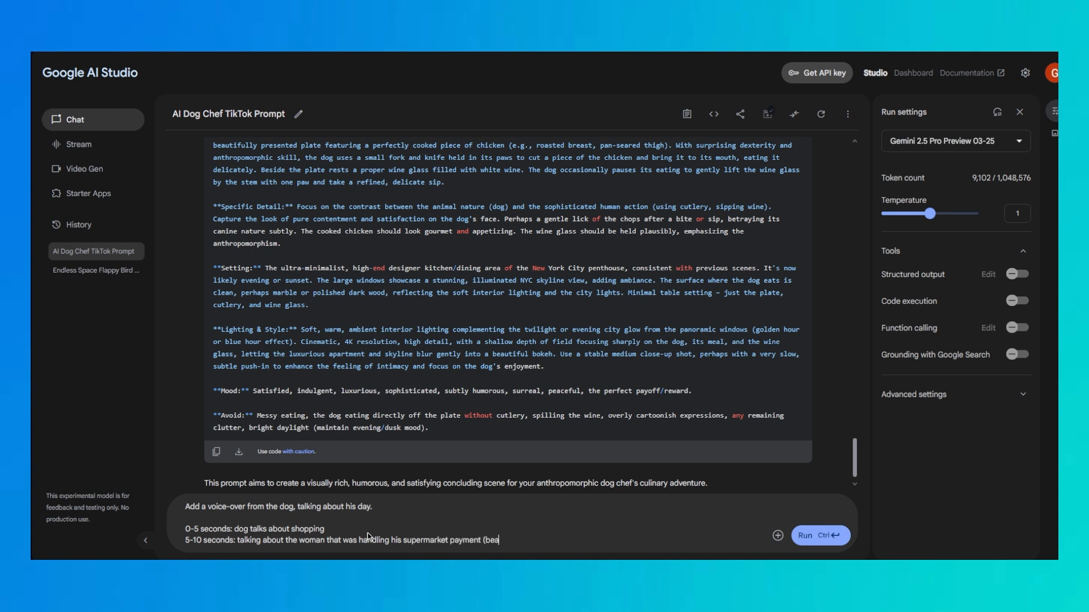
{"action": "type", "text": "utiful pitbul)"}
Add the line "10seconds-15 seconds: dog talks about hating commute" and run the prompt
{"action": "key", "text": "Return"}
{"action": "type", "text": "10"}
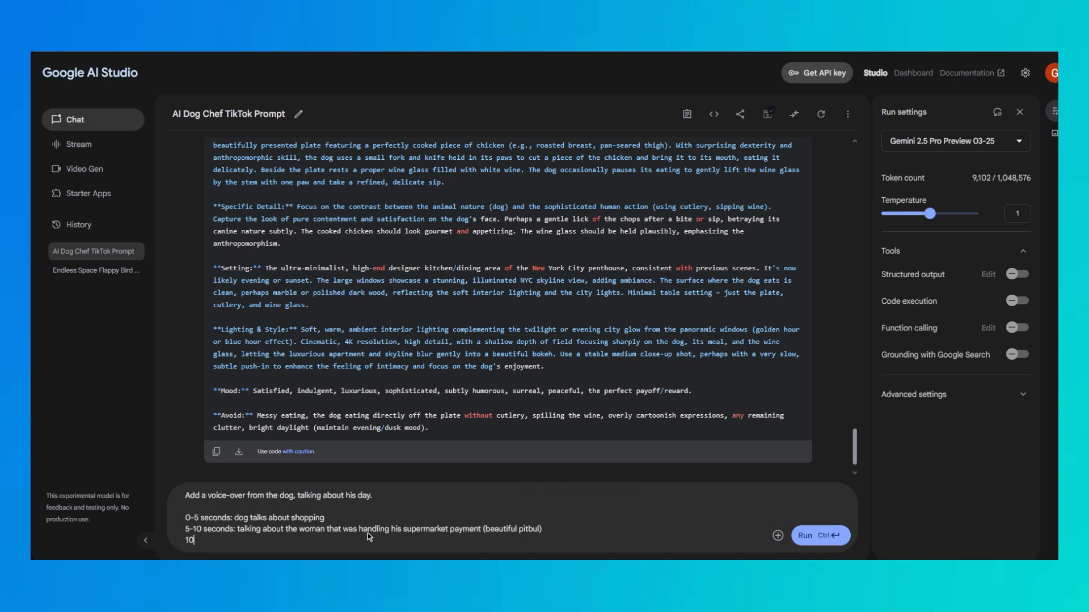
{"action": "type", "text": "seconds-15 seconds: dog talks about ha"}
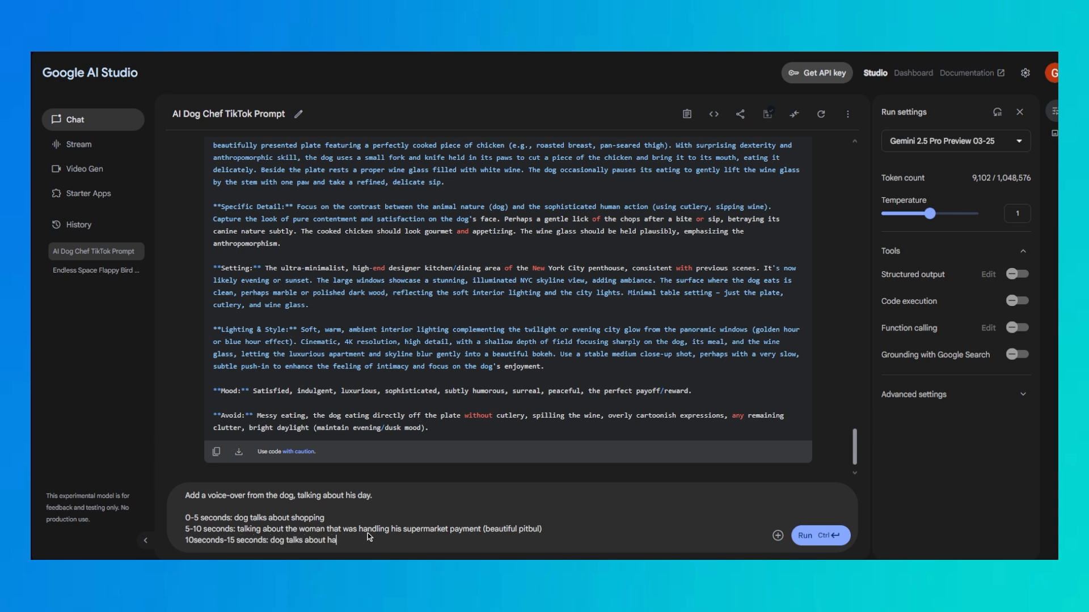
{"action": "type", "text": "ting commute"}
{"action": "key", "text": "ctrl+Return"}
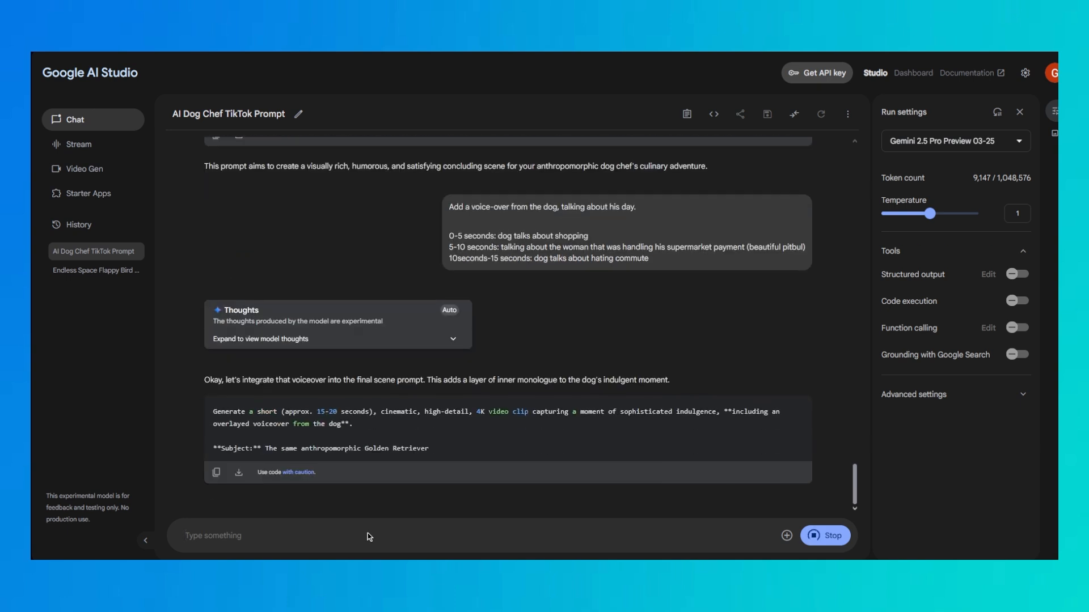
Copy the sent voice-over request and paste it into the message box as a new prompt
{"action": "scroll", "coordinate": [425, 339], "scroll_direction": "up", "scroll_amount": 10}
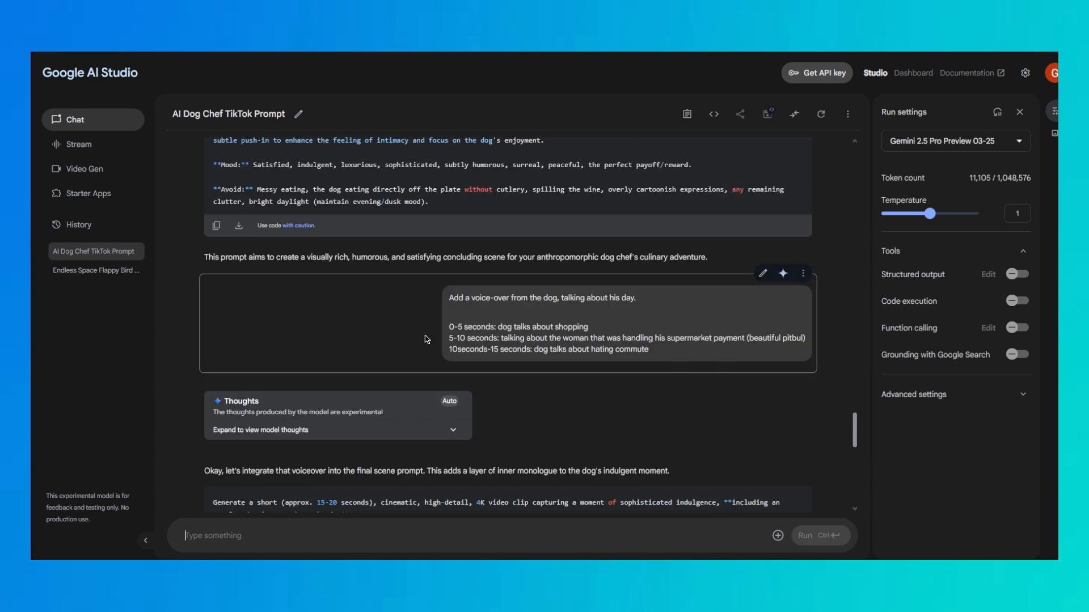
{"action": "left_click_drag", "start_coordinate": [448, 299], "coordinate": [668, 367]}
{"action": "scroll", "coordinate": [340, 431], "scroll_direction": "down", "scroll_amount": 15}
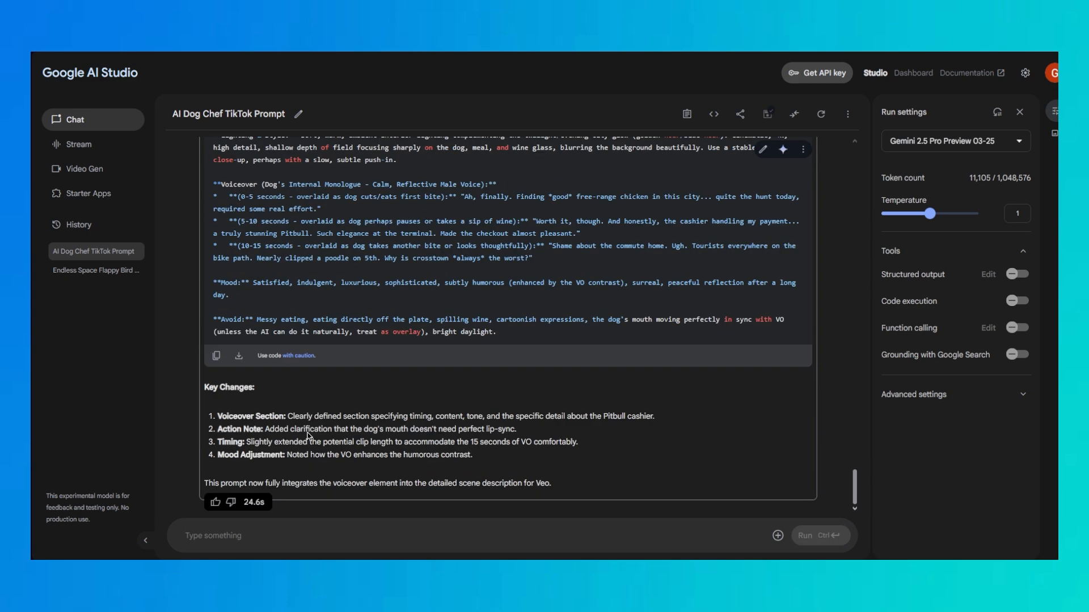
{"action": "left_click", "coordinate": [267, 539]}
{"action": "type", "text": "Add a voice-over from the dog, talking about his day.  0-5 seconds: dog talks about shopping 5-10 seconds: talking about the woman that was handling his supermarket payment (beautiful pitbul) 10seconds-15 seconds: dog talks about hating commute"}
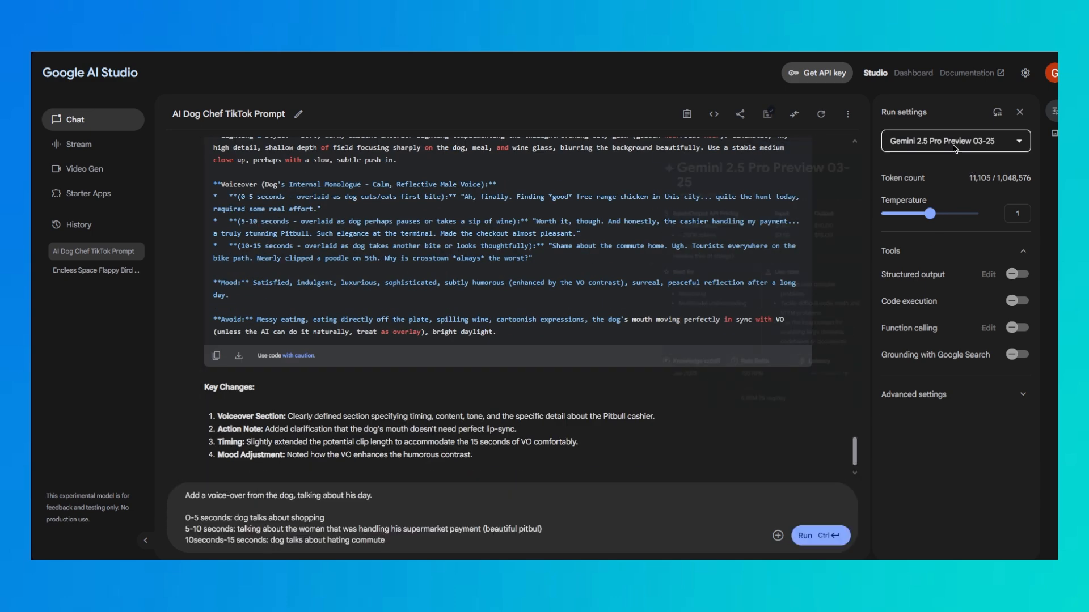
Switch the model to Gemini 2.5 Flash Preview 04-17 and disable thinking mode
{"action": "left_click", "coordinate": [958, 141]}
{"action": "left_click", "coordinate": [889, 198]}
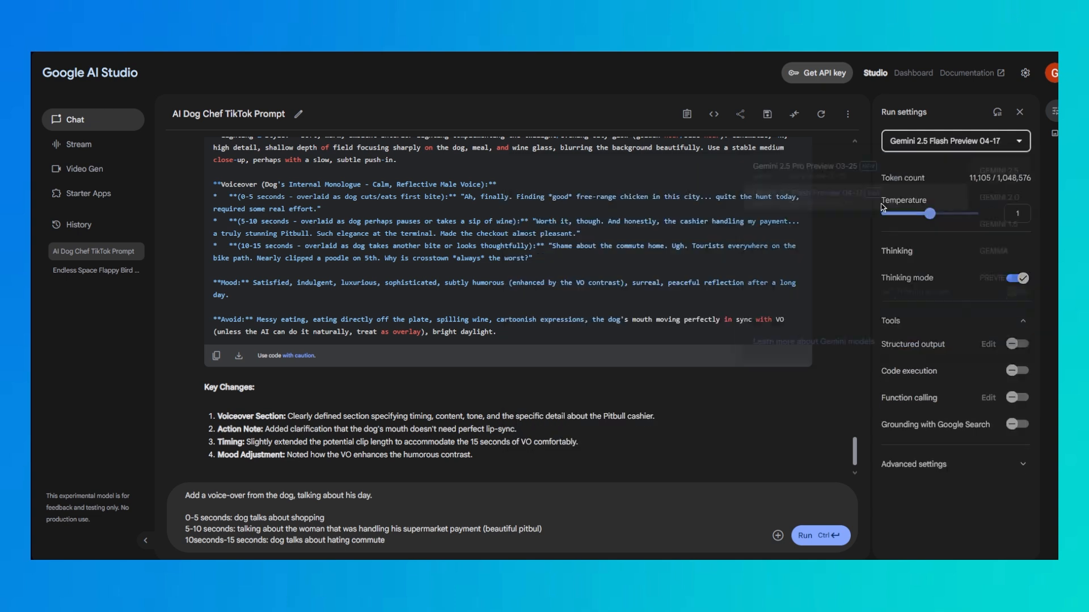
{"action": "left_click", "coordinate": [1017, 277]}
Add the line "15-20 seconds: dog says he can't wait to eat the chicken that smells nice." to the prompt
{"action": "left_click", "coordinate": [426, 547]}
{"action": "key", "text": "Return"}
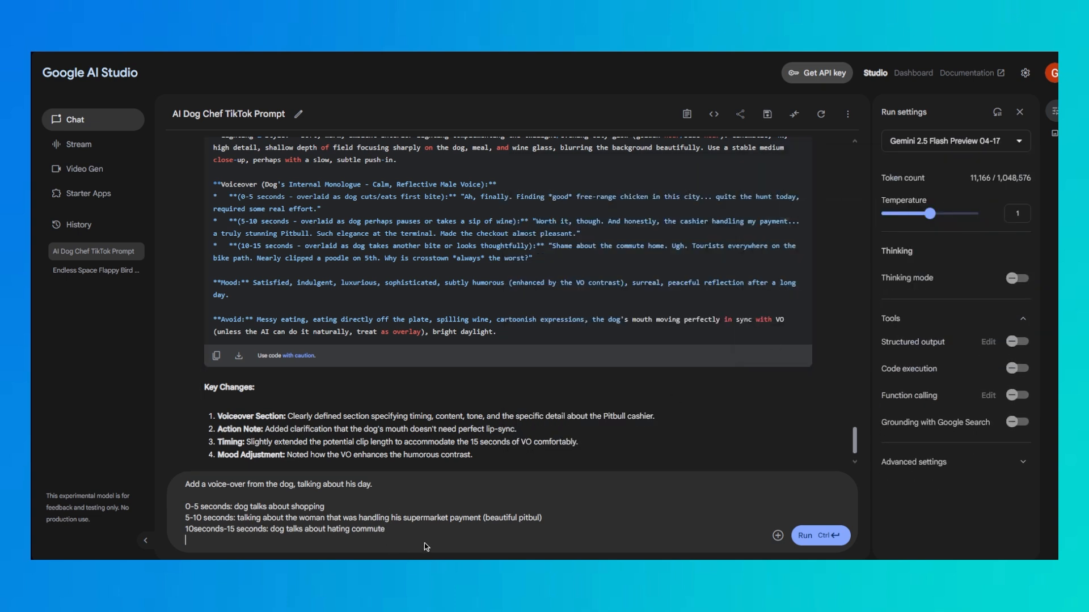
{"action": "type", "text": "15-20 seconds: dog says hee can"}
{"action": "key", "text": "BackSpace"}
{"action": "key", "text": "BackSpace"}
{"action": "key", "text": "BackSpace"}
{"action": "key", "text": "BackSpace"}
{"action": "key", "text": "BackSpace"}
{"action": "type", "text": "can't wait to eat the chicken that smells nice."}
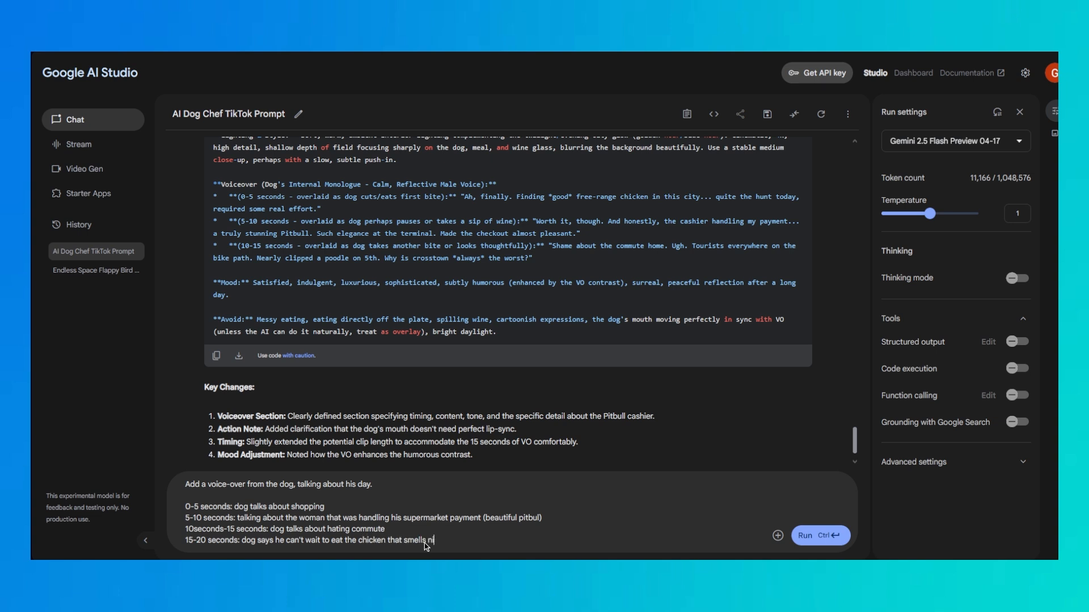
Add a closing paragraph to the prompt: "Generate a script for eleven labs text-to-speech with the above info"
{"action": "key", "text": "Return"}
{"action": "key", "text": "Return"}
{"action": "type", "text": "gEE"}
{"action": "type", "text": "enerate a scri"}
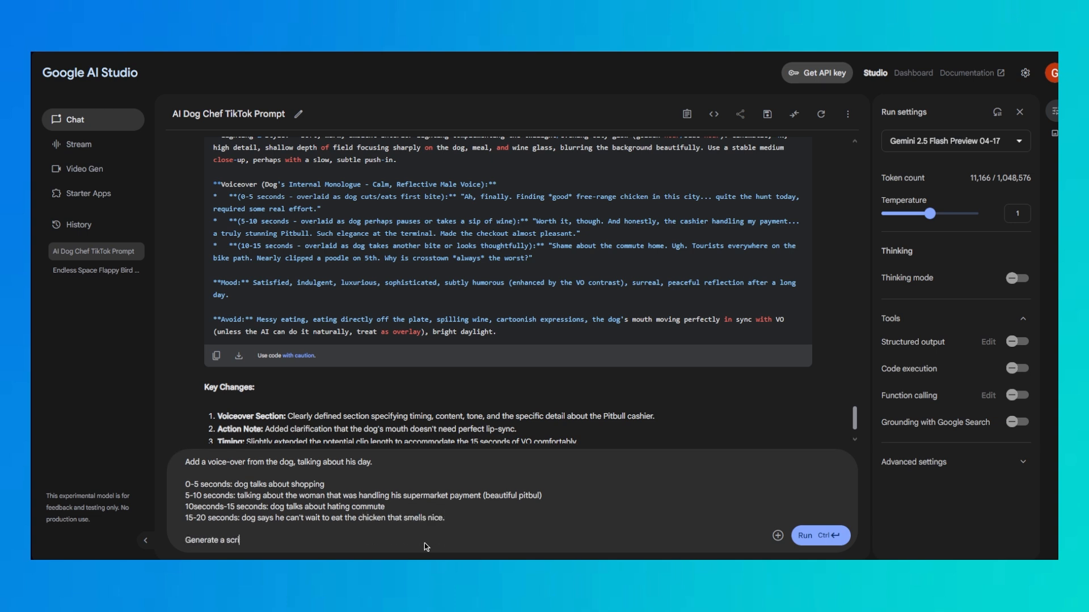
{"action": "type", "text": "pt for eleven labs text-to speech with the above info"}
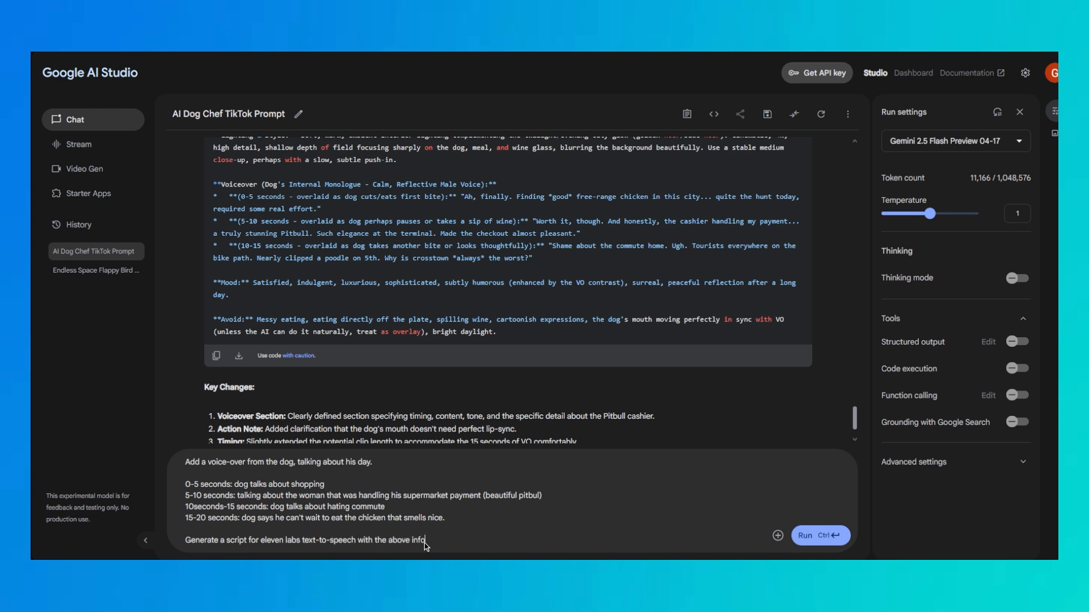
{"action": "type", "text": "rmation"}
Finish the prompt's last sentence so it reads "with the above information" and run the prompt
{"action": "key", "text": "Return"}
{"action": "key", "text": "ctrl+Return"}
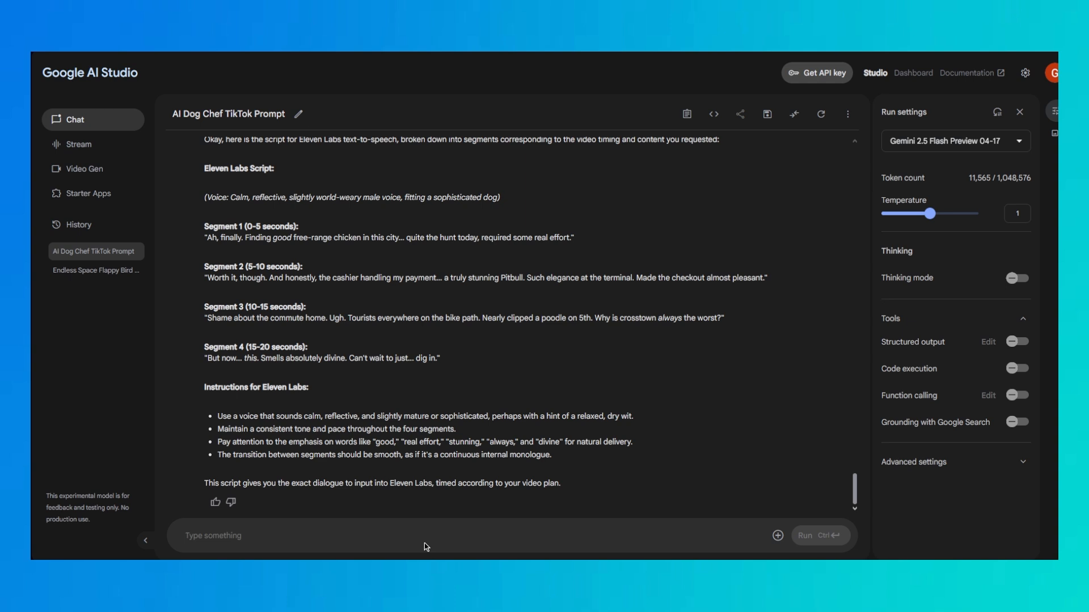
Copy the dialogue of Segments 1, 2 and 3 from the generated script into the message box as continuous text without quotation marks
{"action": "triple_click", "coordinate": [205, 241]}
{"action": "key", "text": "ctrl+c"}
{"action": "left_click", "coordinate": [288, 542]}
{"action": "key", "text": "ctrl+v"}
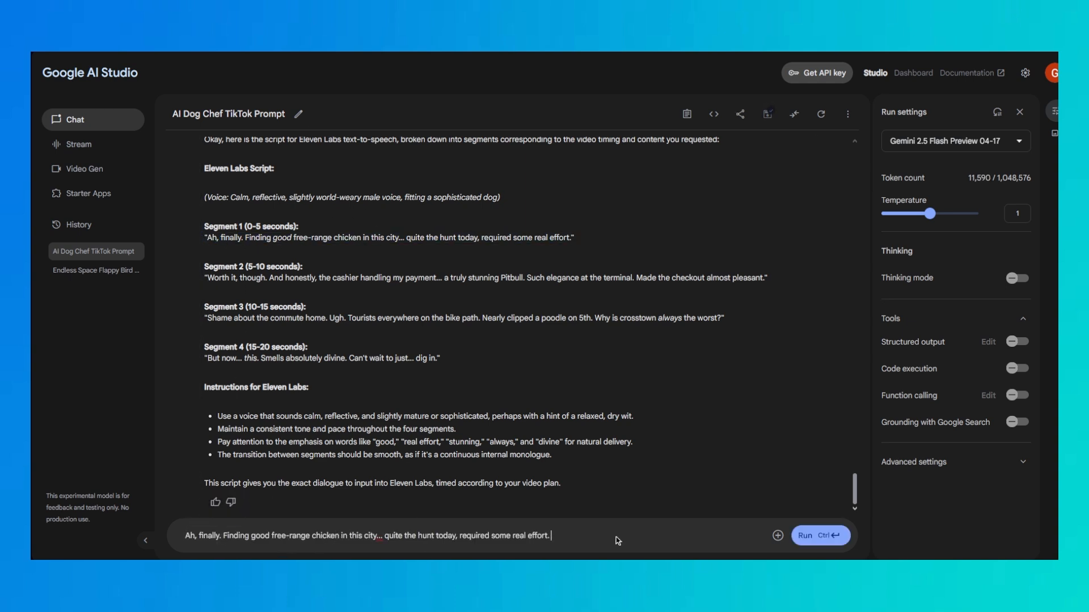
{"action": "type", "text": "Worth it, though. And honestly, the cashier handling my payment... a truly stunning Pitbull. Such elegance at the terminal. Made the checkout almost pleasant."}
{"action": "left_click_drag", "start_coordinate": [207, 318], "coordinate": [726, 327]}
{"action": "key", "text": "ctrl+c"}
{"action": "key", "text": "ctrl+v"}
Append the Segment 4 dialogue to the collected text and cut the complete script to the clipboard
{"action": "left_click_drag", "start_coordinate": [207, 362], "coordinate": [438, 363]}
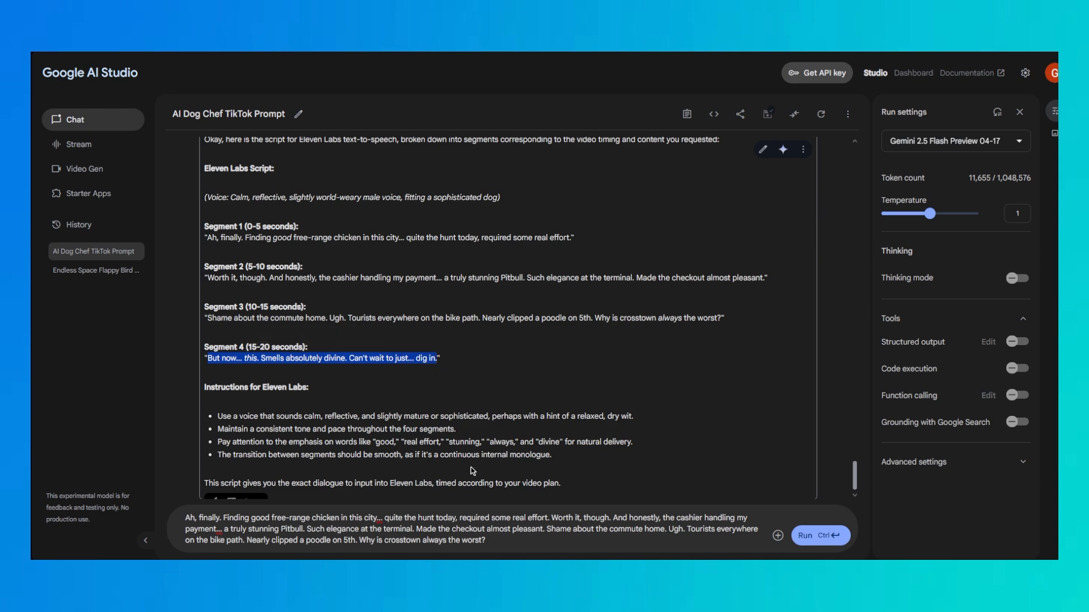
{"action": "key", "text": "ctrl+c"}
{"action": "left_click", "coordinate": [512, 543]}
{"action": "key", "text": "ctrl+v"}
{"action": "key", "text": "ctrl+a"}
{"action": "key", "text": "ctrl+x"}
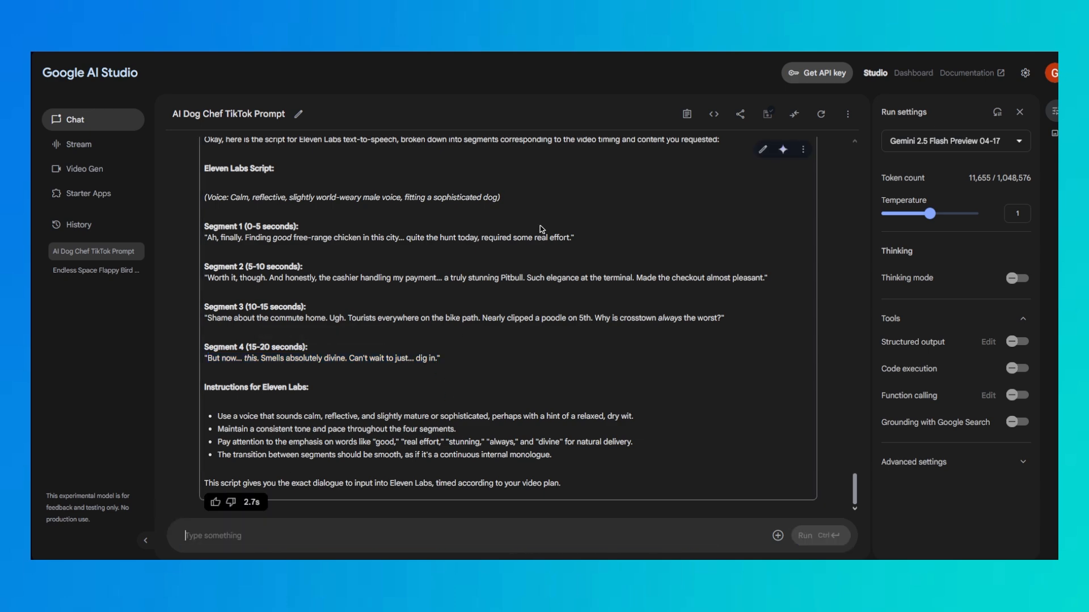
Switch to ElevenLabs Text to Speech and replace the text box contents with the cut script
{"action": "key", "text": "ctrl+l"}
{"action": "type", "text": "eleven"}
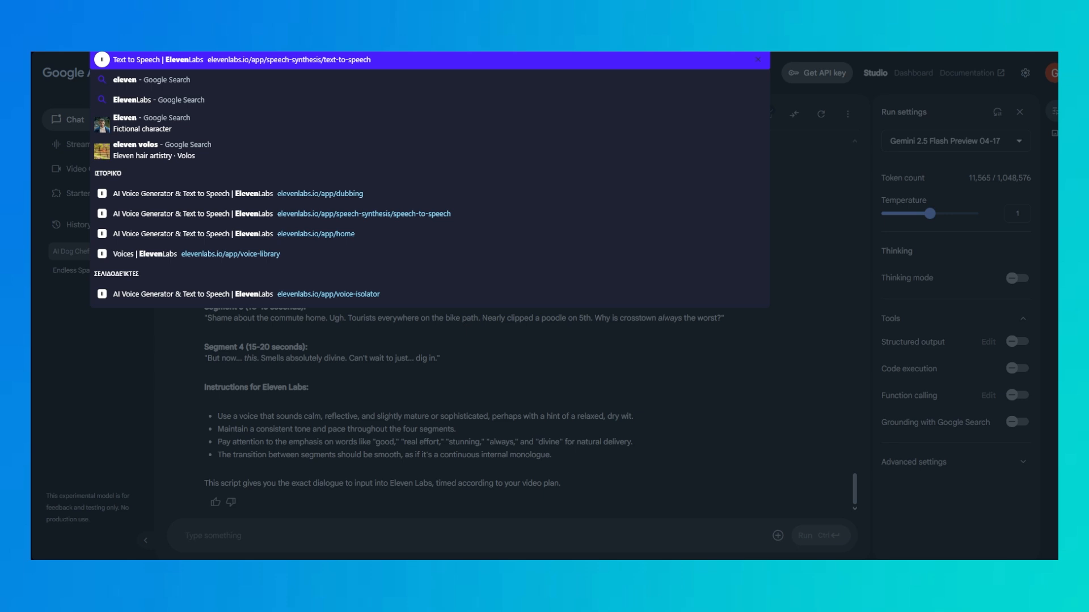
{"action": "key", "text": "Return"}
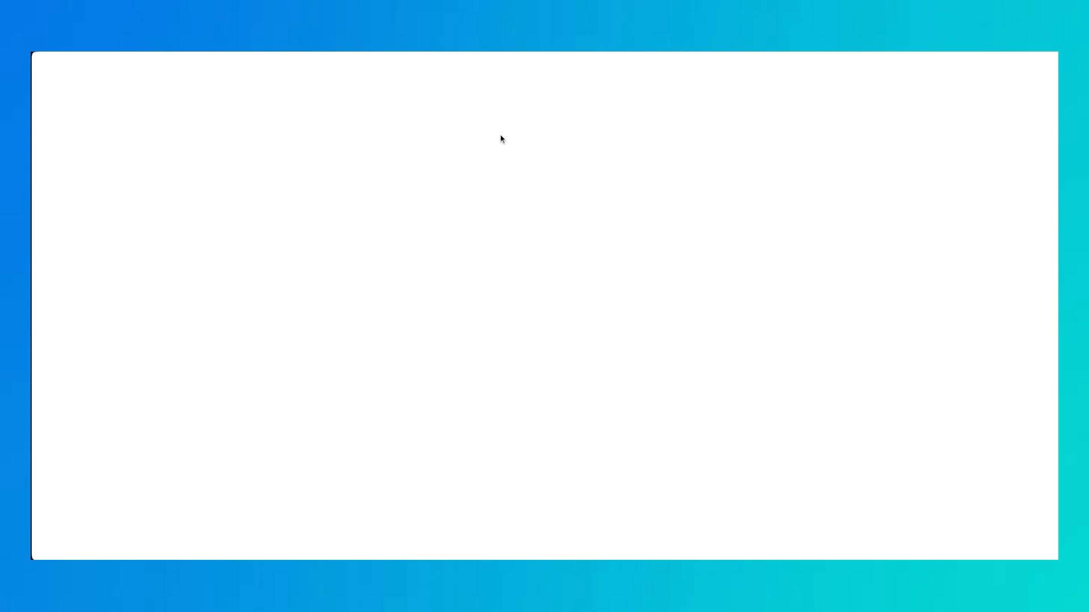
{"action": "key", "text": "ctrl+a"}
{"action": "key", "text": "ctrl+v"}
{"action": "left_click_drag", "start_coordinate": [454, 197], "coordinate": [249, 139]}
{"action": "left_click", "coordinate": [491, 188]}
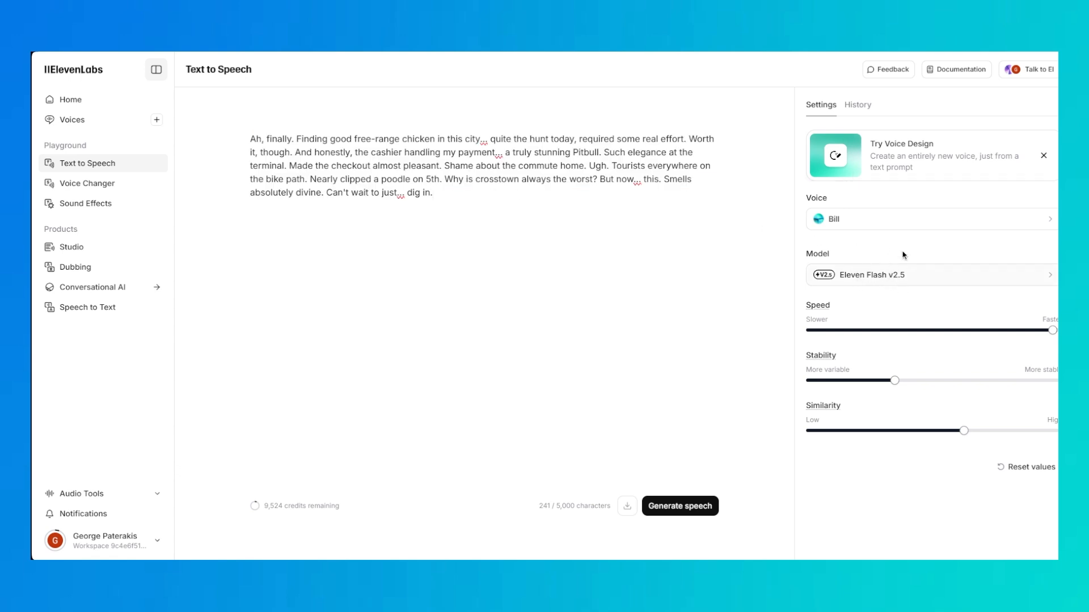
Slow down the speech speed and preview several recently used and default voices for the voice-over
{"action": "left_click_drag", "start_coordinate": [1052, 339], "coordinate": [968, 343]}
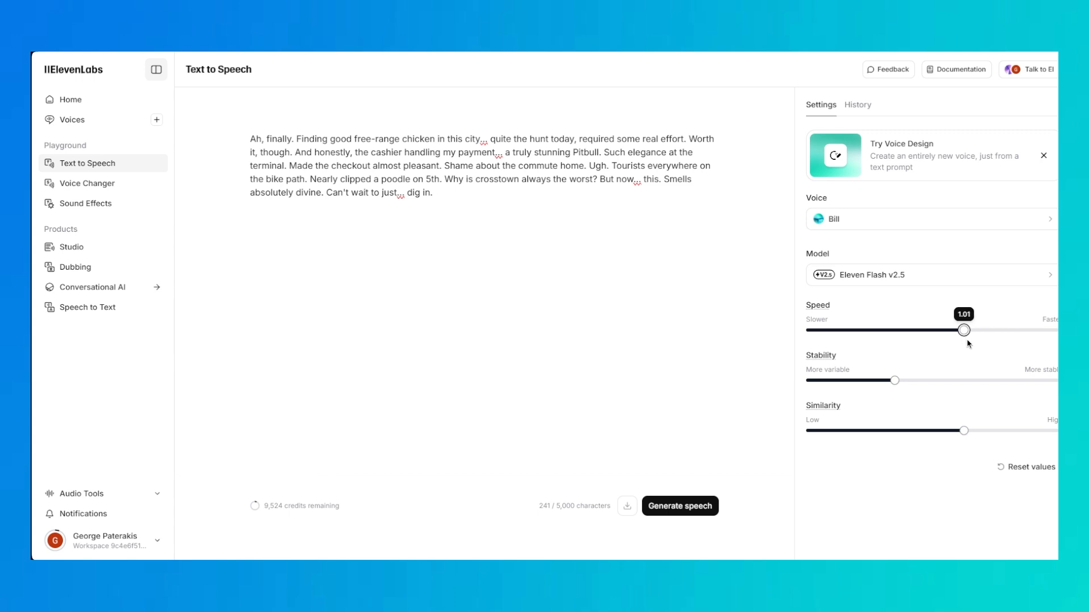
{"action": "left_click", "coordinate": [874, 221]}
{"action": "left_click", "coordinate": [815, 260]}
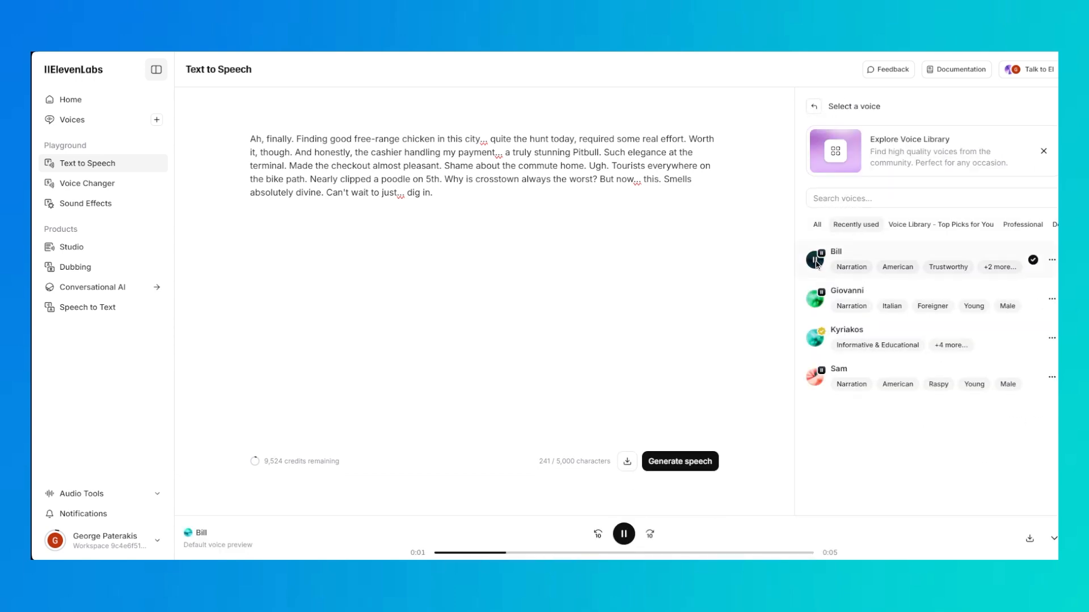
{"action": "left_click", "coordinate": [816, 300]}
{"action": "left_click", "coordinate": [817, 378]}
{"action": "left_click", "coordinate": [817, 382]}
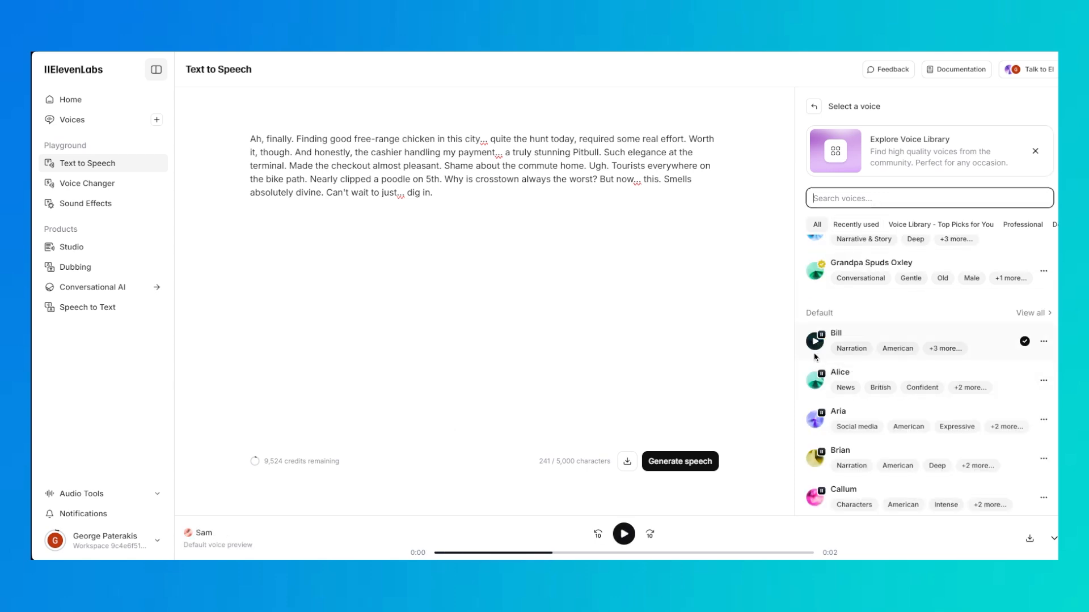
{"action": "left_click", "coordinate": [815, 345]}
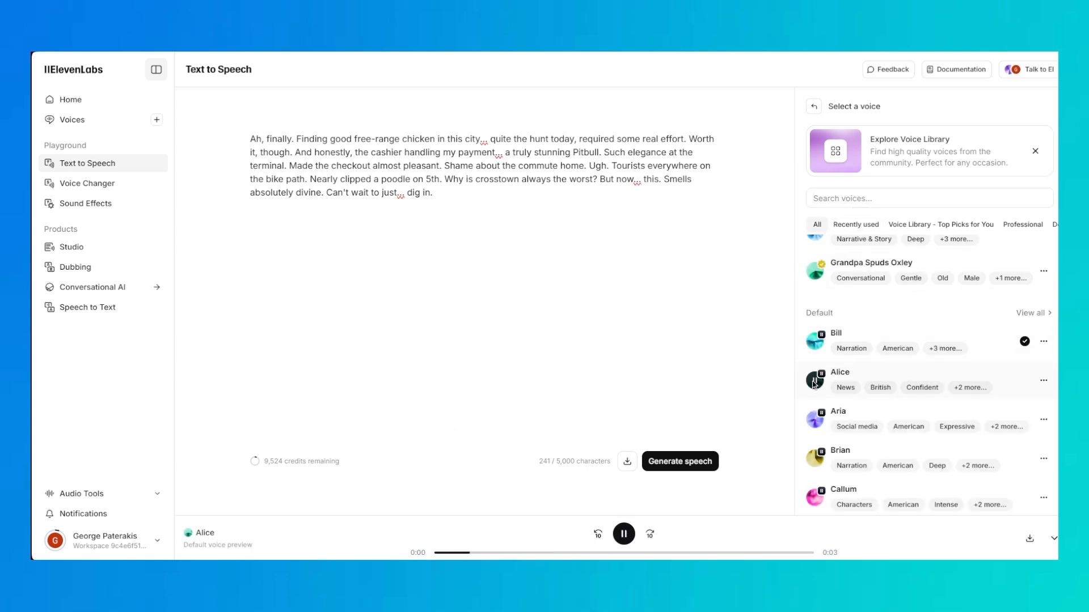
Preview the Brian voice, select it and generate the speech
{"action": "left_click", "coordinate": [815, 460]}
{"action": "left_click", "coordinate": [872, 455]}
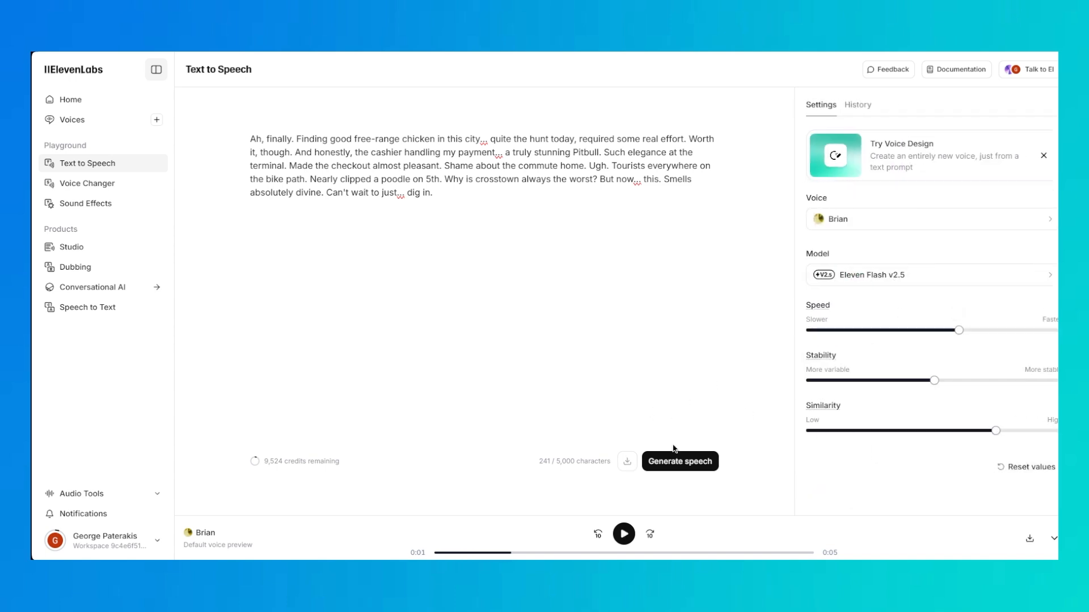
{"action": "left_click", "coordinate": [679, 461]}
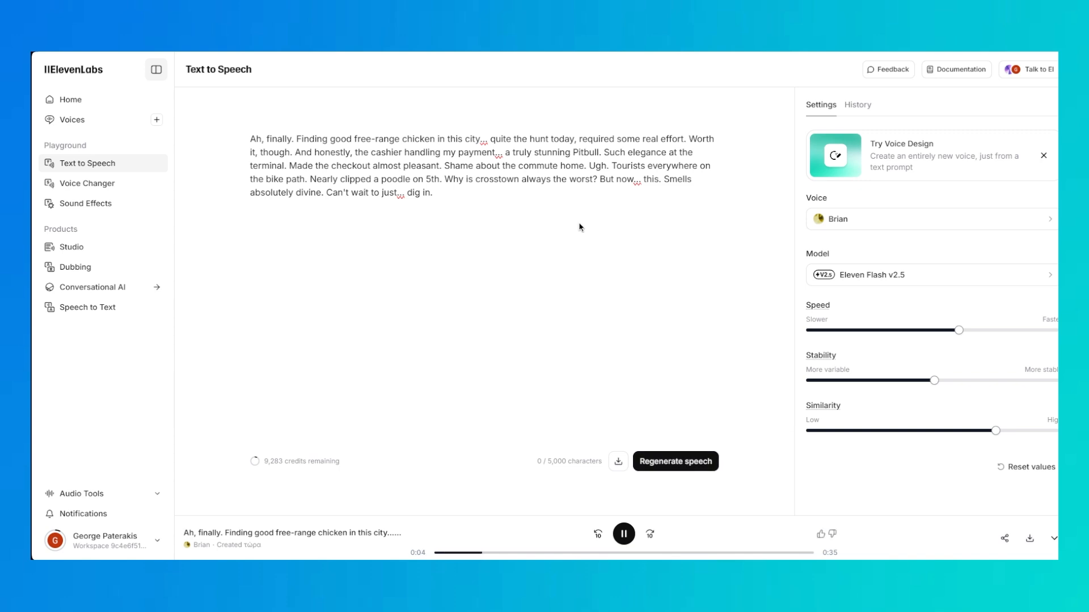
Stop the playback, set the speech speed to 1.16, and regenerate and preview the voice-over
{"action": "left_click", "coordinate": [624, 534]}
{"action": "left_click", "coordinate": [971, 332]}
{"action": "left_click_drag", "start_coordinate": [972, 334], "coordinate": [1038, 331]}
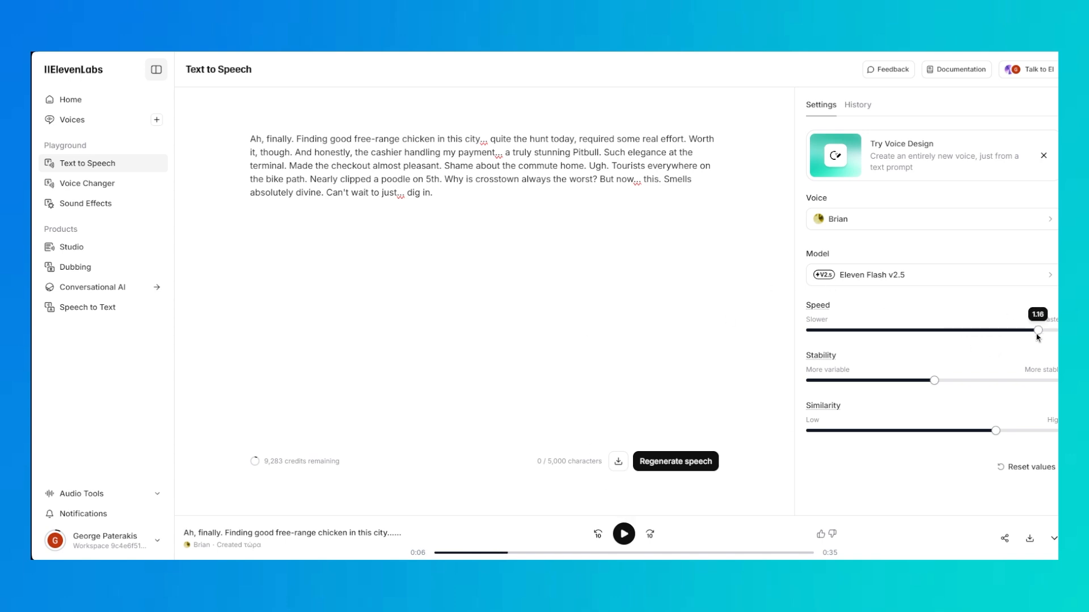
{"action": "left_click", "coordinate": [709, 454]}
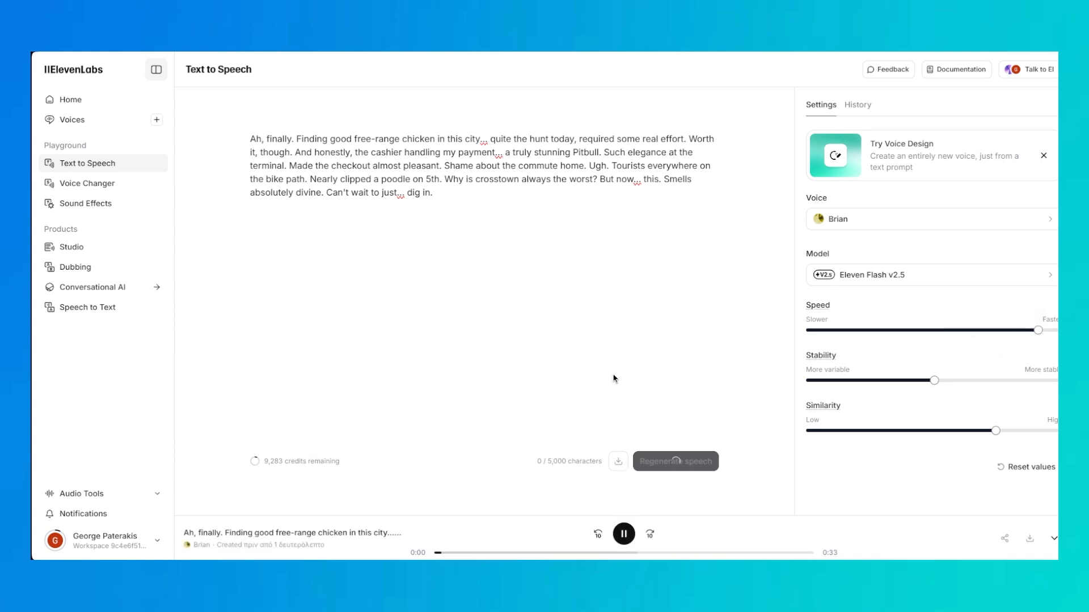
{"action": "left_click", "coordinate": [621, 539]}
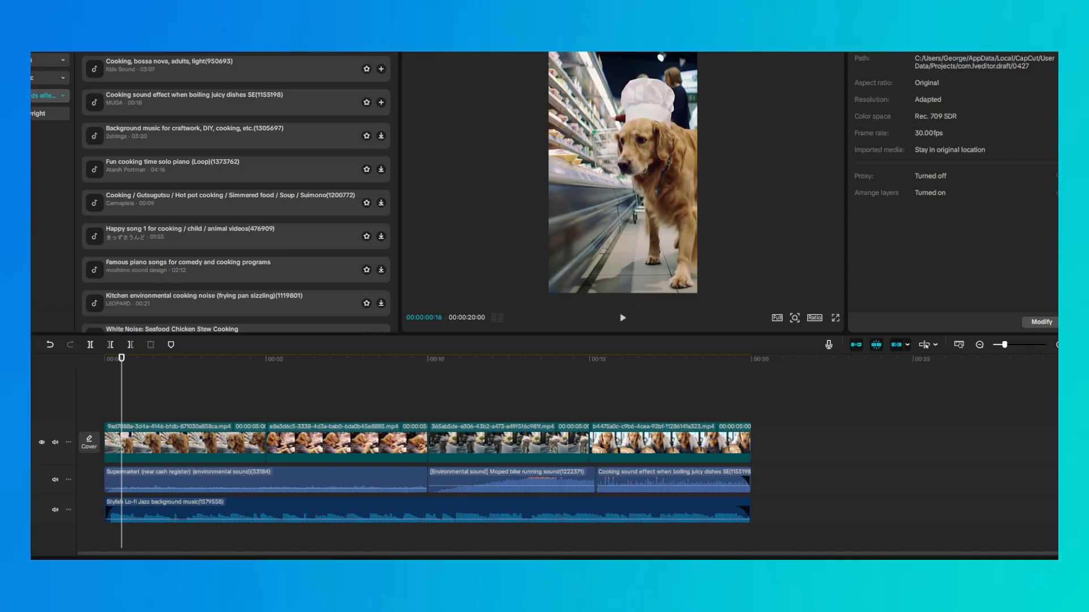
Switch to CapCut, import the ElevenLabs Brian MP3 and place it on a new audio track at the timeline start
{"action": "left_click", "coordinate": [42, 54]}
{"action": "right_click", "coordinate": [168, 192]}
{"action": "left_click", "coordinate": [105, 52]}
{"action": "left_click", "coordinate": [136, 116]}
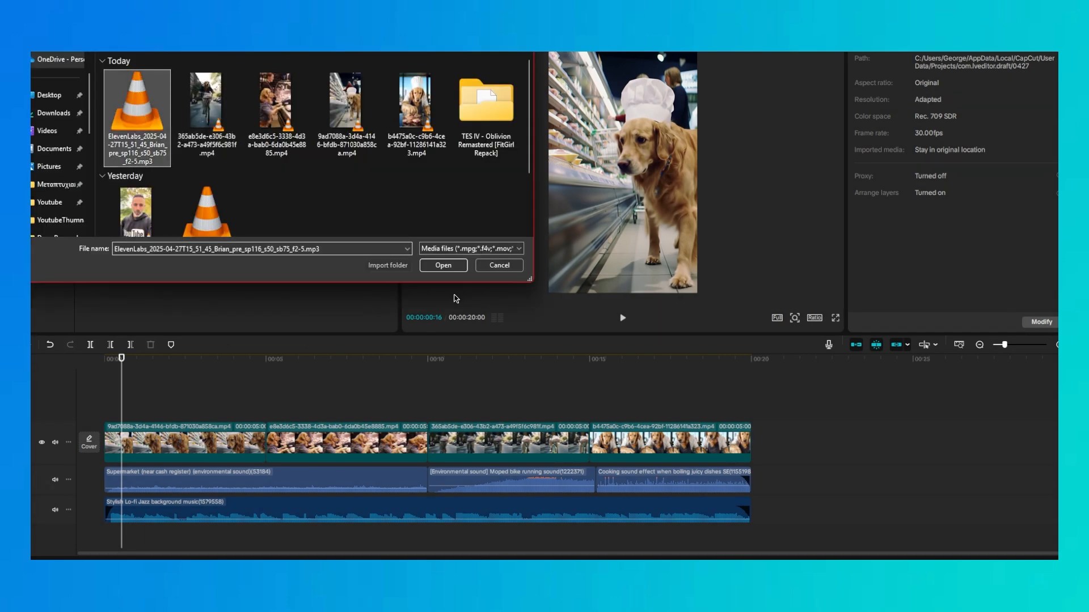
{"action": "left_click", "coordinate": [442, 265]}
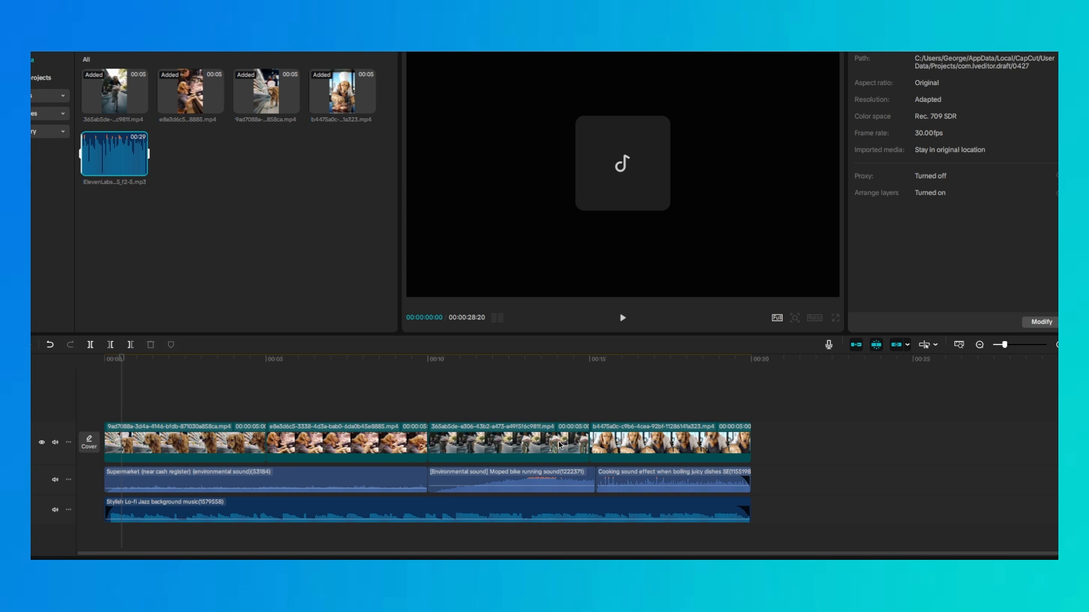
{"action": "left_click_drag", "start_coordinate": [141, 169], "coordinate": [160, 541]}
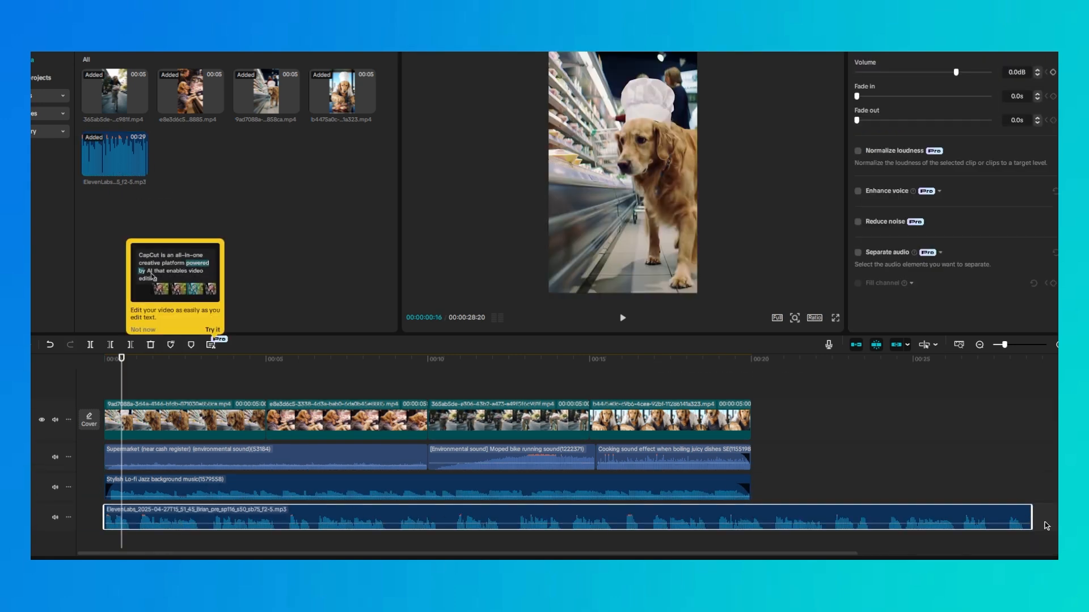
Split the voice-over clip around its first two pauses, within about the first 3.5 seconds
{"action": "right_click", "coordinate": [291, 514]}
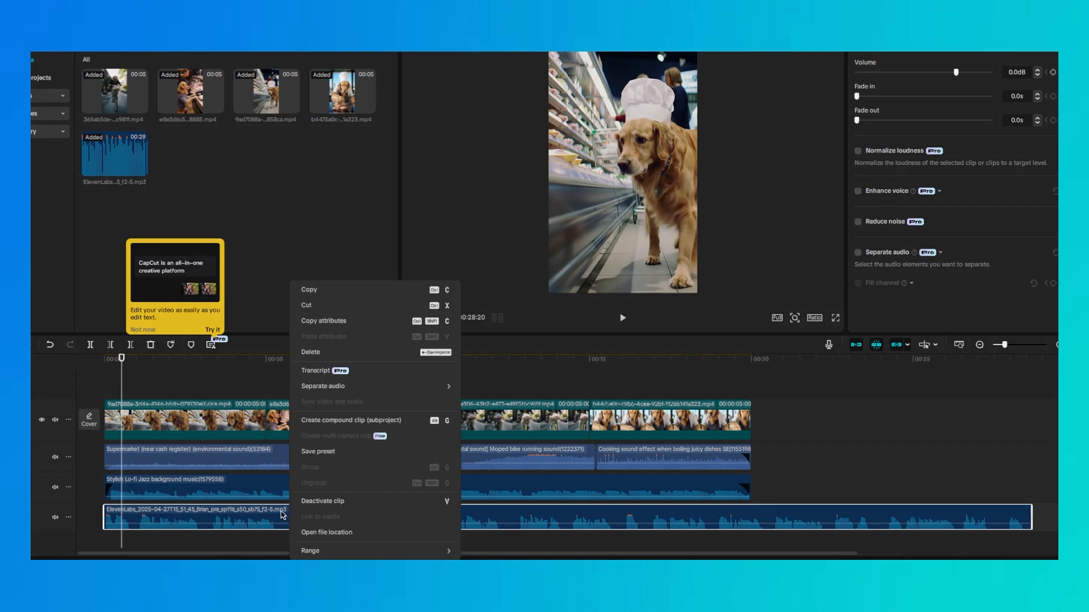
{"action": "left_click", "coordinate": [282, 515]}
{"action": "left_click_drag", "start_coordinate": [857, 556], "coordinate": [110, 554]}
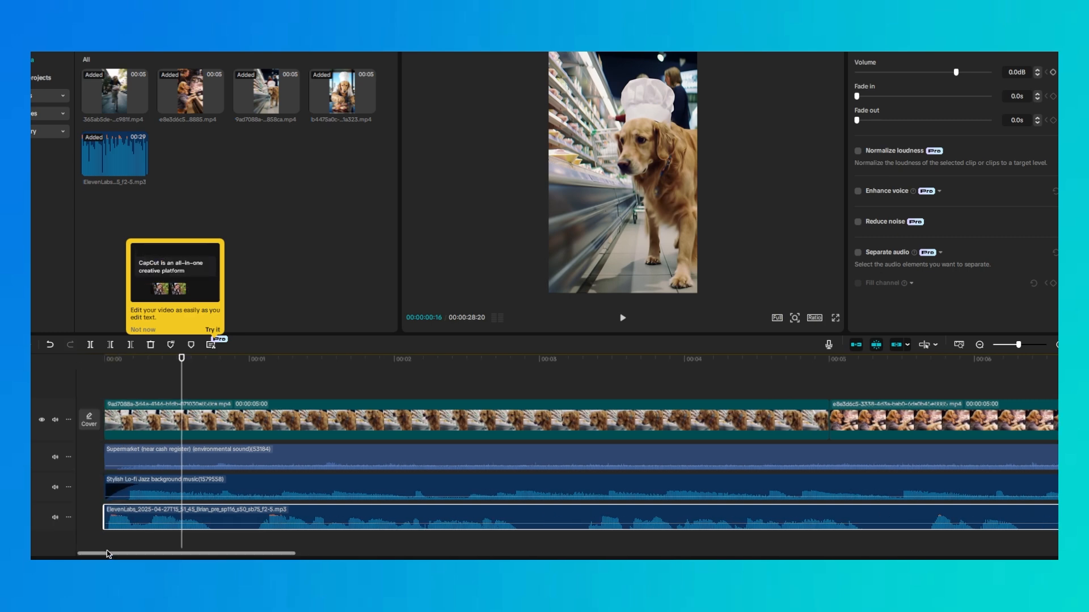
{"action": "left_click", "coordinate": [210, 361]}
{"action": "left_click", "coordinate": [211, 517]}
{"action": "left_click", "coordinate": [258, 516]}
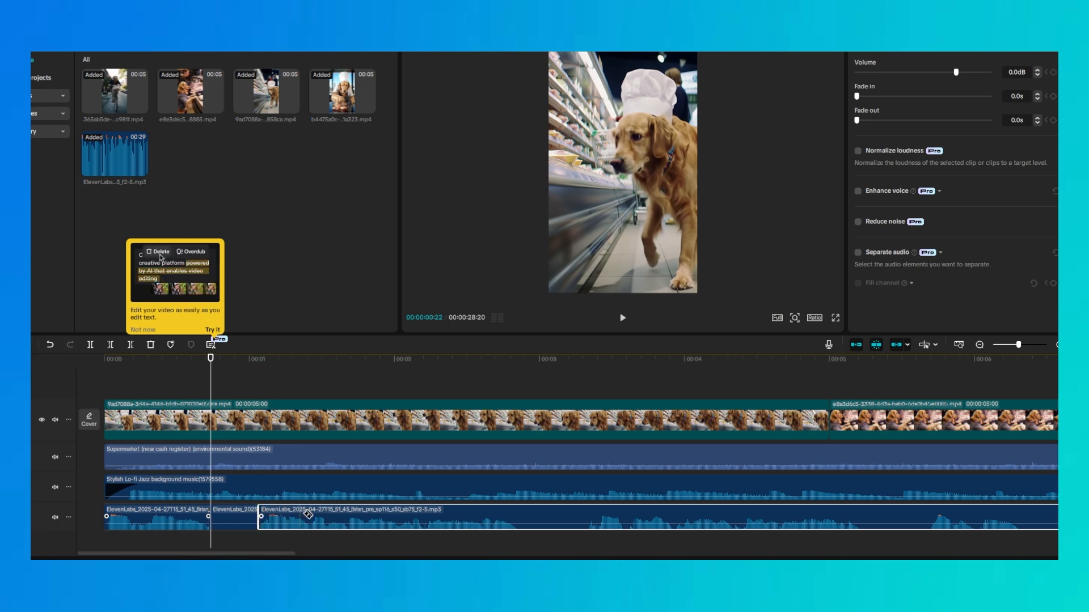
{"action": "left_click", "coordinate": [520, 515]}
{"action": "left_click", "coordinate": [587, 516]}
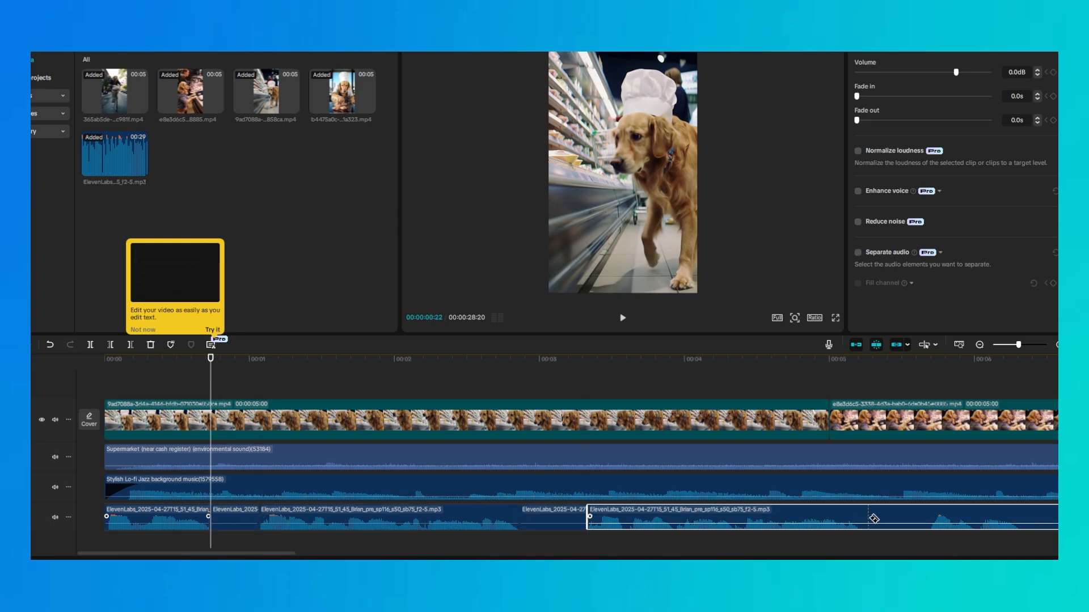
Split the voice-over around its following pauses, between about 5 and 9 seconds
{"action": "left_click", "coordinate": [857, 517]}
{"action": "left_click", "coordinate": [931, 517]}
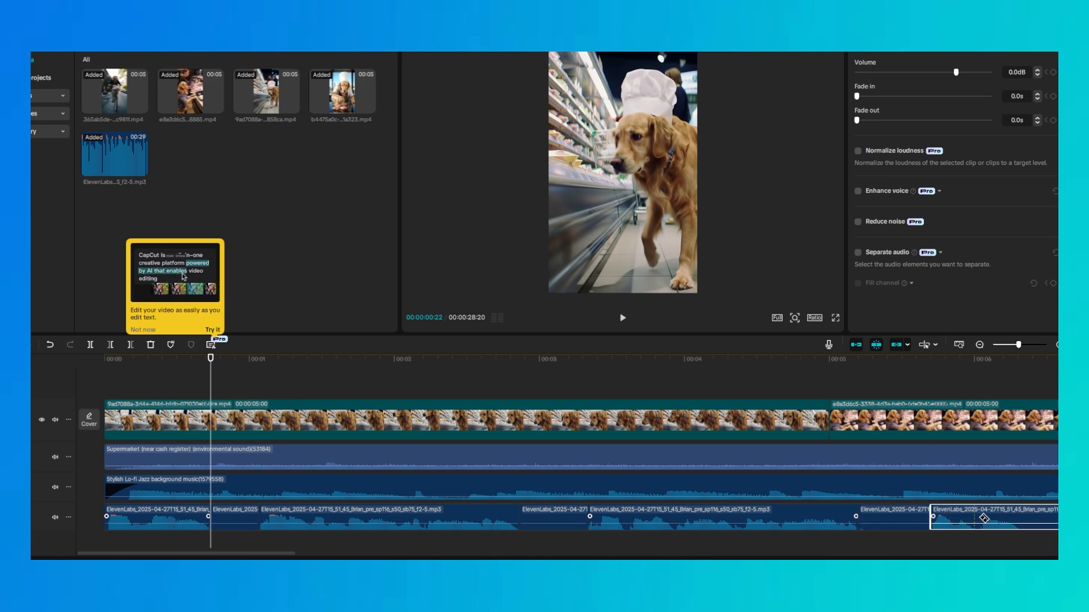
{"action": "left_click", "coordinate": [1022, 515]}
{"action": "scroll", "coordinate": [1022, 515], "scroll_direction": "right", "scroll_amount": 8}
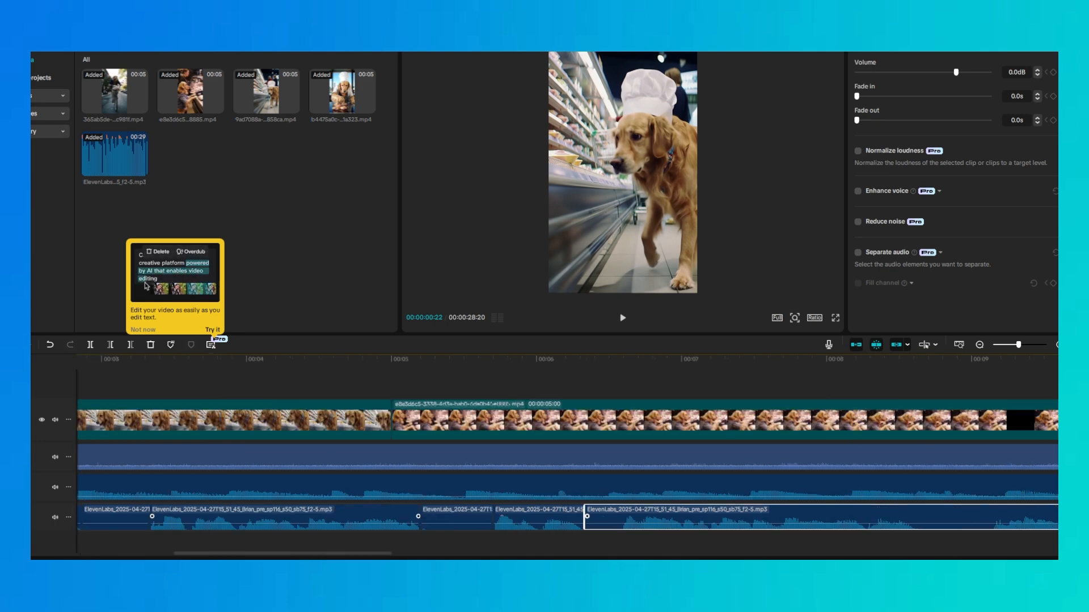
{"action": "left_click", "coordinate": [625, 514]}
{"action": "left_click", "coordinate": [914, 514]}
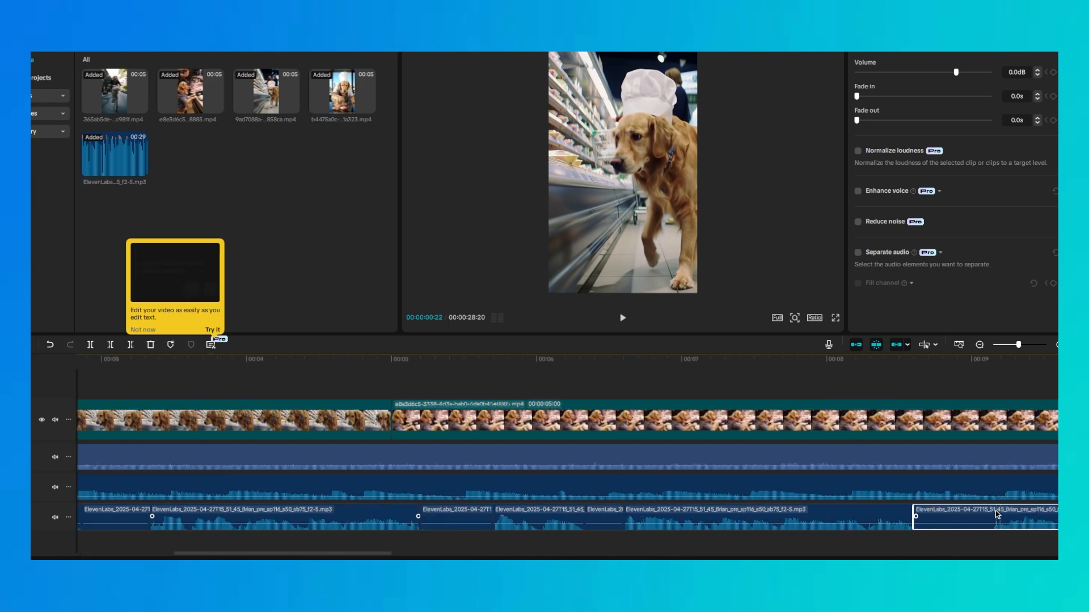
{"action": "left_click", "coordinate": [997, 514]}
Delete the three silent voice-over pieces between about 3 and 6.5 seconds and move the spoken pieces earlier to close the gaps
{"action": "left_click", "coordinate": [120, 522]}
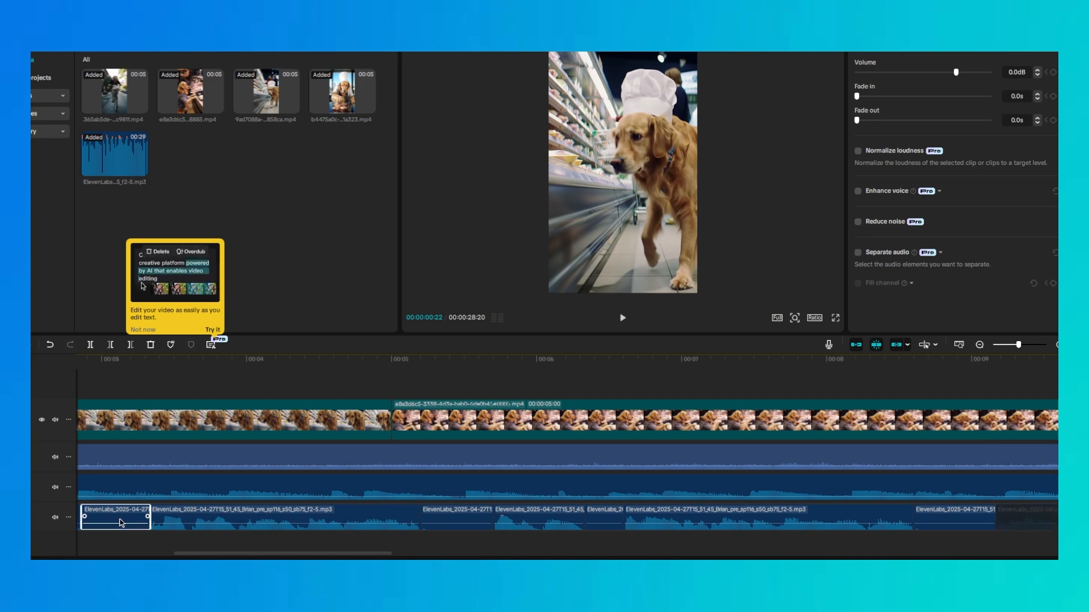
{"action": "key", "text": "Delete"}
{"action": "left_click_drag", "start_coordinate": [255, 521], "coordinate": [184, 521]}
{"action": "left_click", "coordinate": [442, 519]}
{"action": "left_click_drag", "start_coordinate": [443, 519], "coordinate": [381, 519]}
{"action": "left_click", "coordinate": [608, 520]}
{"action": "key", "text": "Delete"}
{"action": "left_click_drag", "start_coordinate": [659, 520], "coordinate": [480, 517]}
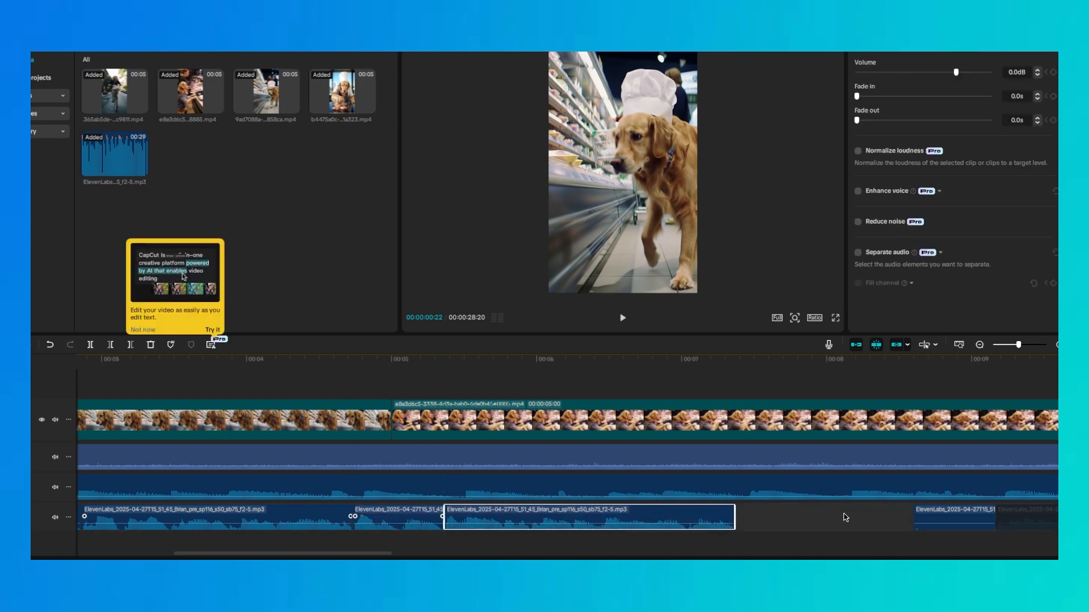
Delete the silent voice-over piece near 9 seconds and move the remaining clip up against the previous spoken piece
{"action": "left_click", "coordinate": [943, 515]}
{"action": "key", "text": "Delete"}
{"action": "left_click_drag", "start_coordinate": [1023, 515], "coordinate": [753, 521]}
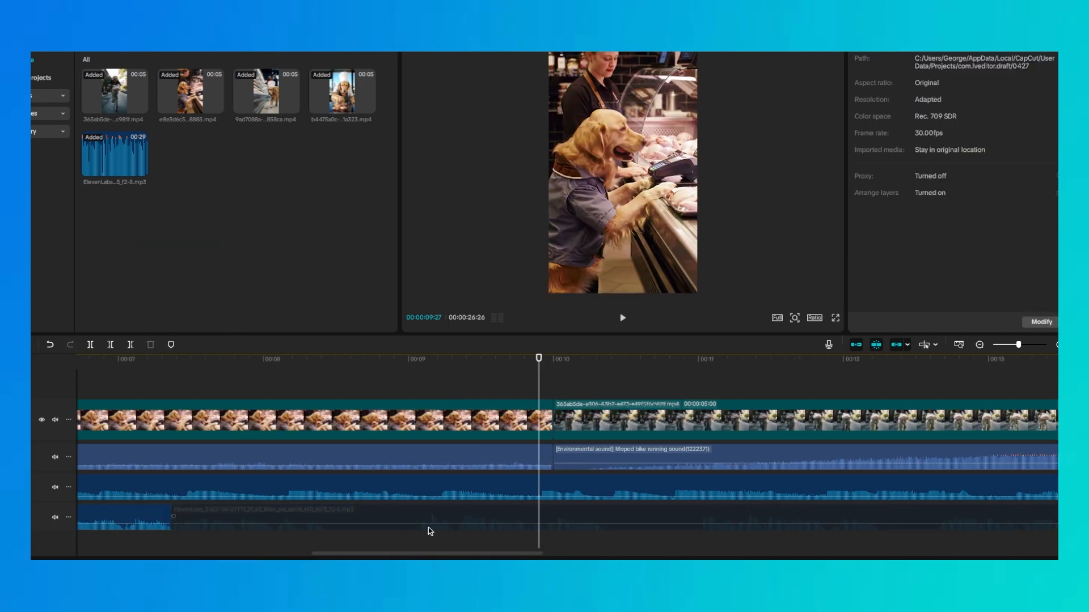
Reactivate the remaining voice-over clip and split it around its pauses between about 8.4 and 12.6 seconds
{"action": "left_click", "coordinate": [342, 518]}
{"action": "right_click", "coordinate": [343, 518]}
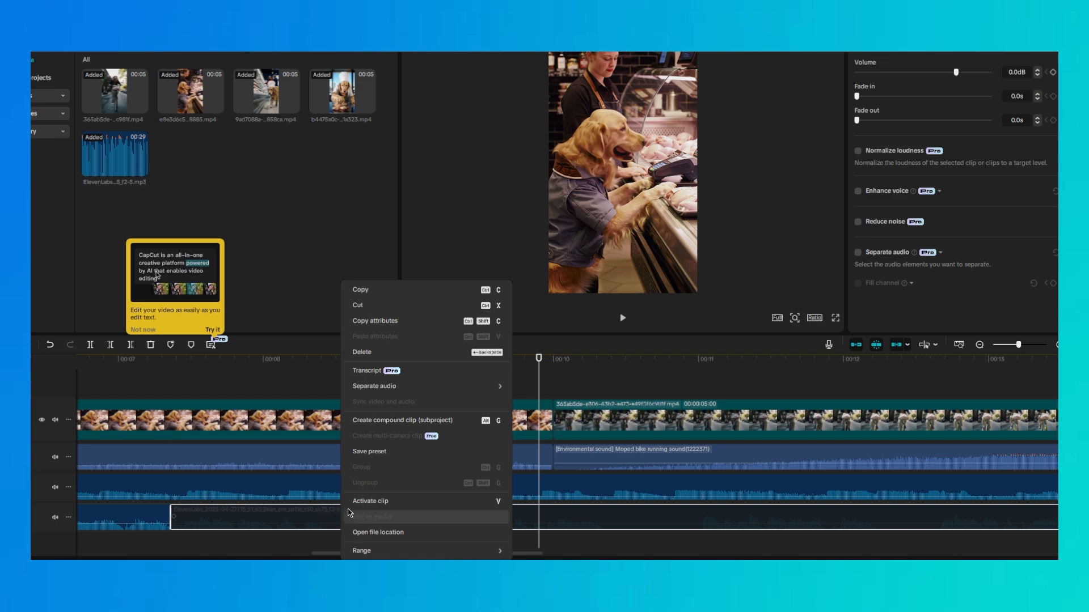
{"action": "left_click", "coordinate": [359, 503]}
{"action": "key", "text": "ctrl+b"}
{"action": "key", "text": "ctrl+b"}
{"action": "key", "text": "ctrl+b"}
{"action": "left_click", "coordinate": [704, 514]}
{"action": "left_click", "coordinate": [877, 515]}
{"action": "left_click", "coordinate": [941, 512]}
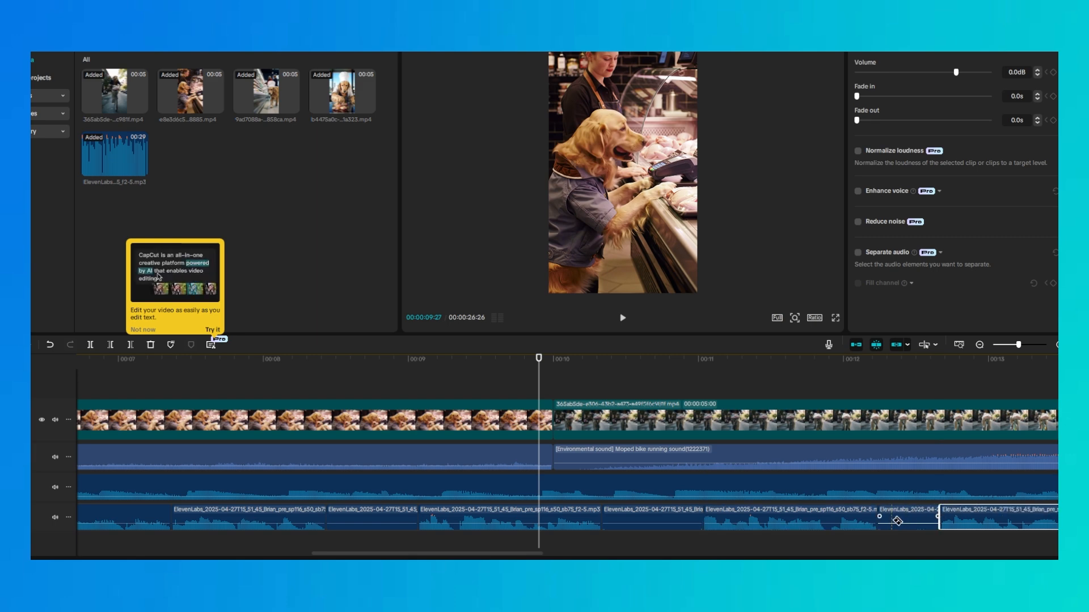
Delete the three silent voice-over pieces between about 8.4 and 12.6 seconds and pull the following pieces earlier to close the gaps
{"action": "left_click", "coordinate": [383, 518]}
{"action": "key", "text": "Delete"}
{"action": "left_click_drag", "start_coordinate": [461, 517], "coordinate": [370, 517]}
{"action": "left_click", "coordinate": [638, 518]}
{"action": "key", "text": "Delete"}
{"action": "left_click_drag", "start_coordinate": [740, 517], "coordinate": [544, 517]}
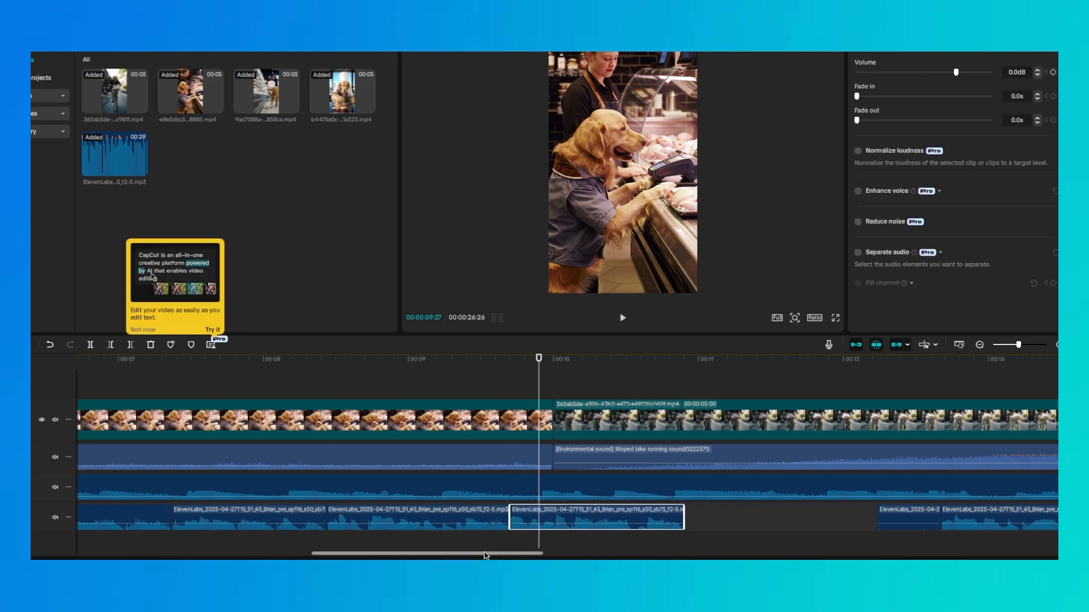
{"action": "scroll", "coordinate": [487, 532], "scroll_direction": "right", "scroll_amount": 8}
{"action": "left_click", "coordinate": [428, 516]}
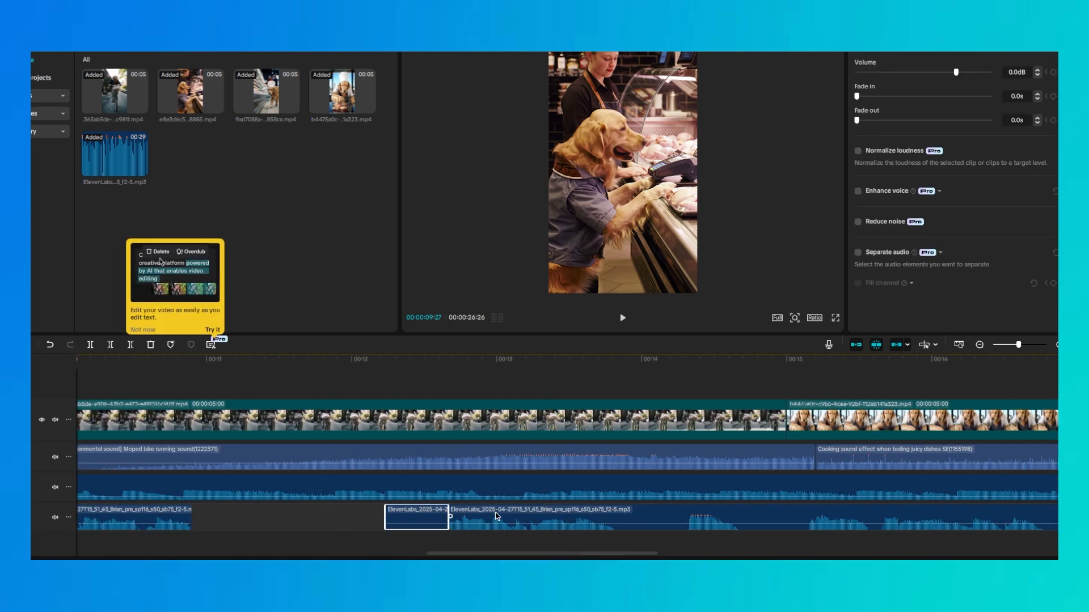
{"action": "key", "text": "Delete"}
{"action": "left_click_drag", "start_coordinate": [496, 516], "coordinate": [238, 516]}
Split the remaining voice-over around its pauses between about 12 and 15.4 seconds
{"action": "key", "text": "b"}
{"action": "left_click", "coordinate": [361, 516]}
{"action": "left_click", "coordinate": [435, 510]}
{"action": "left_click", "coordinate": [484, 512]}
{"action": "left_click", "coordinate": [554, 512]}
{"action": "left_click", "coordinate": [617, 513]}
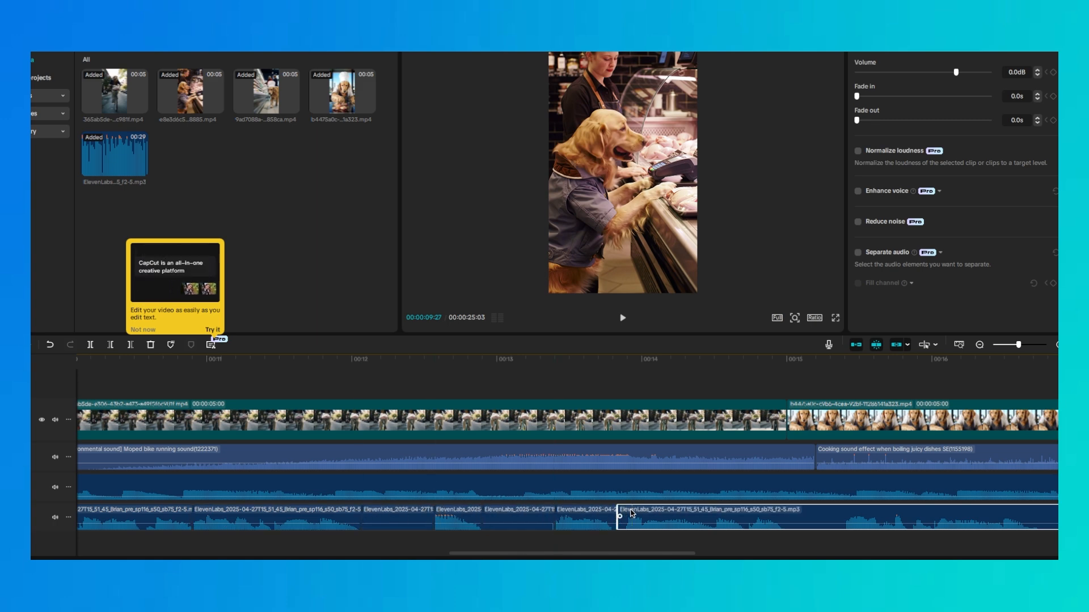
{"action": "left_click", "coordinate": [788, 514]}
{"action": "left_click", "coordinate": [842, 516]}
Split the voice-over after the pause near 15.4 seconds and delete the three silent pieces between about 12 and 15.4 seconds
{"action": "left_click", "coordinate": [838, 516]}
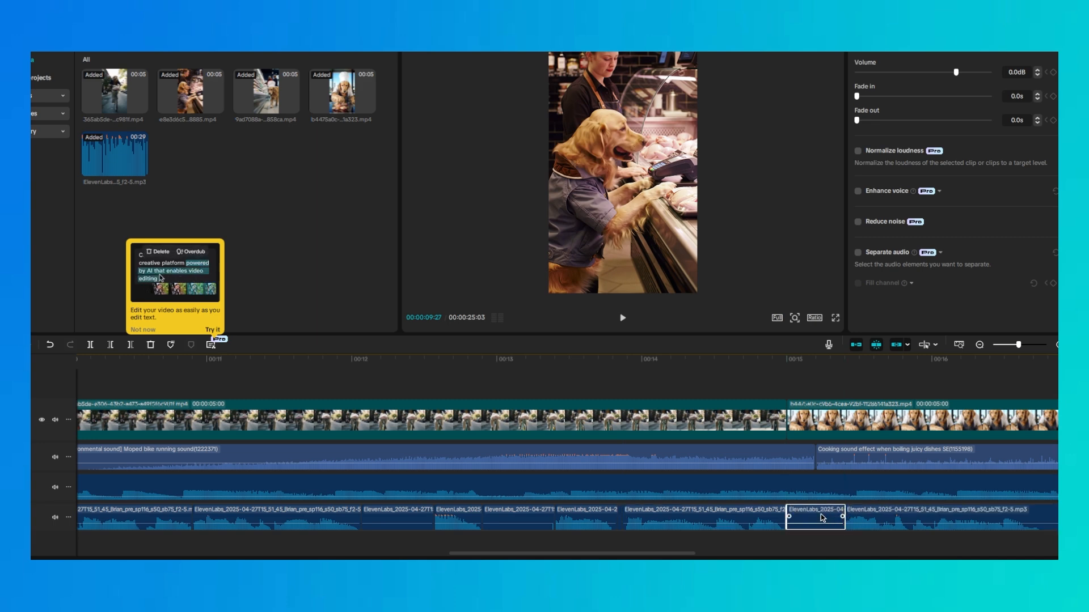
{"action": "key", "text": "Delete"}
{"action": "left_click", "coordinate": [518, 517]}
{"action": "key", "text": "Delete"}
{"action": "left_click", "coordinate": [420, 517]}
{"action": "key", "text": "Delete"}
Pull the four voice-over pieces after about 12 seconds earlier so they sit end to end without gaps
{"action": "left_click_drag", "start_coordinate": [461, 515], "coordinate": [384, 510]}
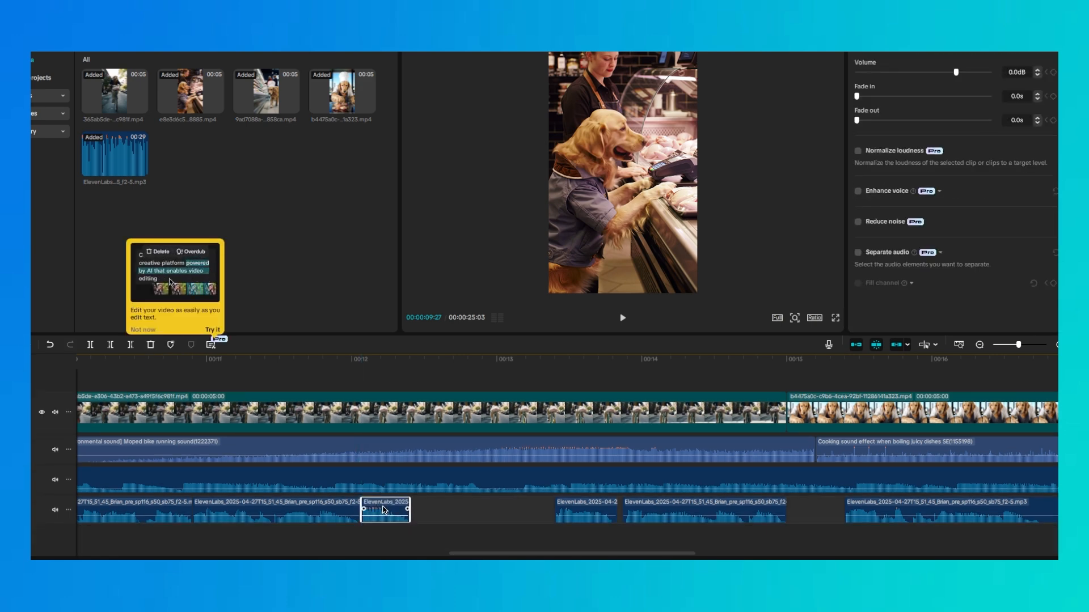
{"action": "left_click_drag", "start_coordinate": [565, 513], "coordinate": [417, 514]}
{"action": "left_click_drag", "start_coordinate": [687, 513], "coordinate": [539, 513]}
{"action": "left_click_drag", "start_coordinate": [856, 513], "coordinate": [646, 513]}
Play from the start, remove the short voice-over piece near 1 second and pull the pieces up to about 7 seconds earlier
{"action": "left_click_drag", "start_coordinate": [1018, 345], "coordinate": [1006, 345]}
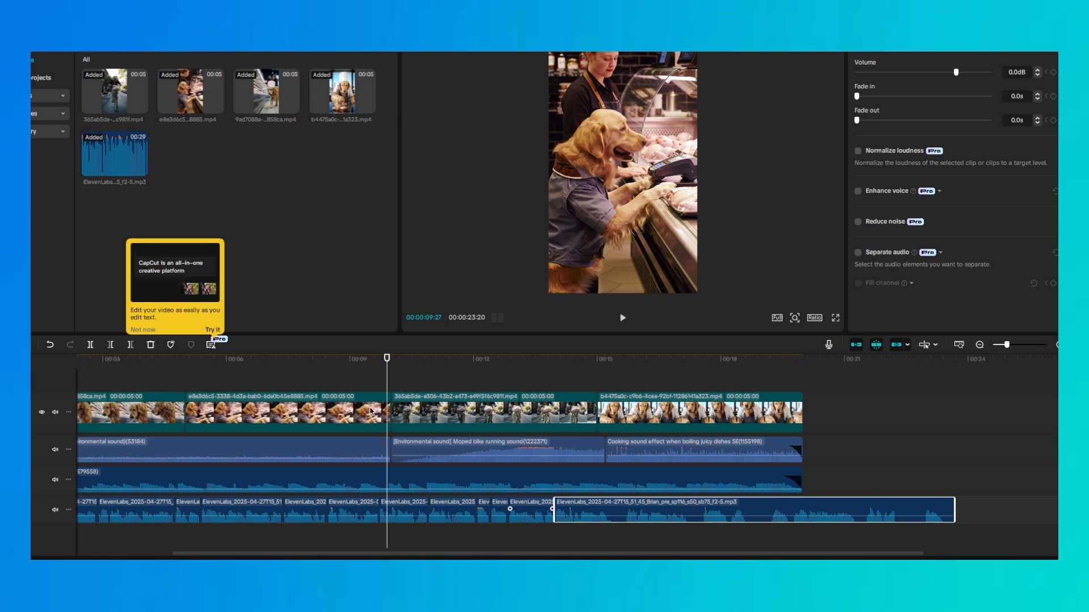
{"action": "left_click_drag", "start_coordinate": [285, 553], "coordinate": [125, 553]}
{"action": "key", "text": "Home"}
{"action": "key", "text": "space"}
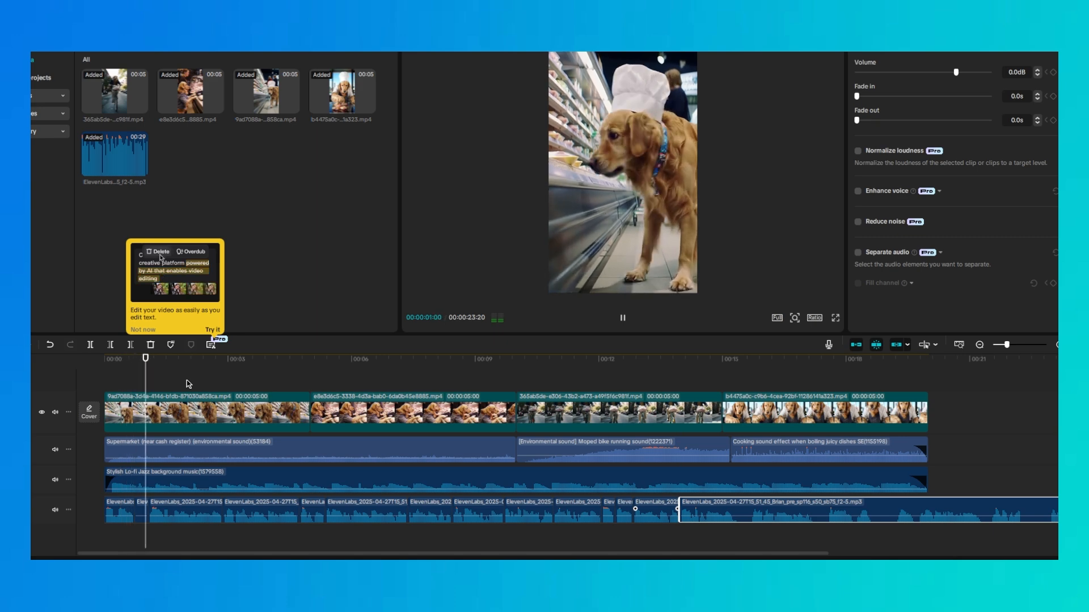
{"action": "left_click", "coordinate": [176, 512]}
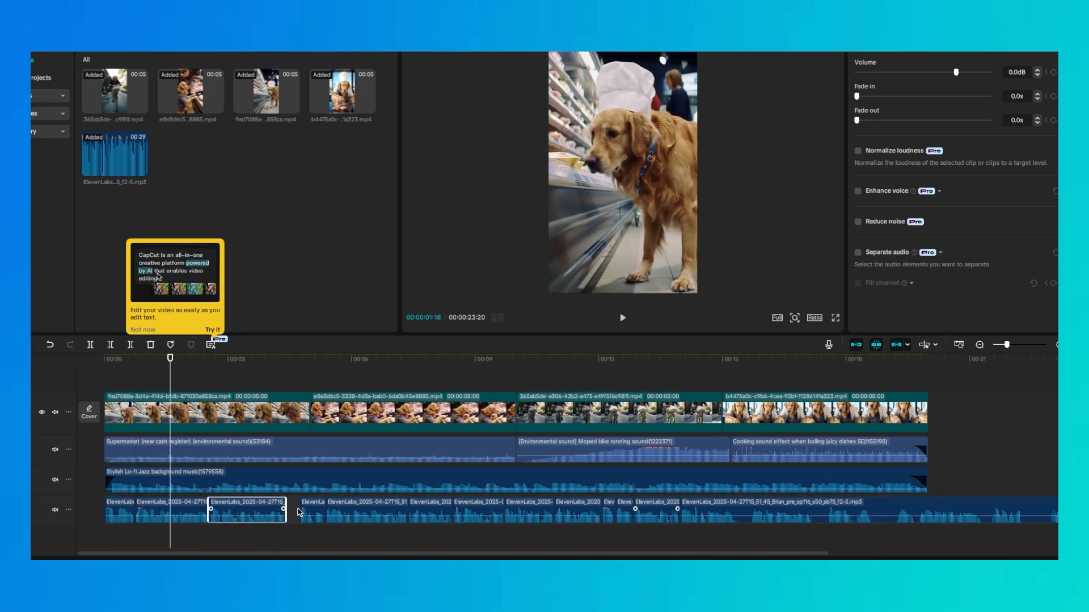
{"action": "left_click_drag", "start_coordinate": [313, 512], "coordinate": [299, 512]}
{"action": "left_click_drag", "start_coordinate": [365, 509], "coordinate": [351, 508]}
Continue playback and pull the voice-over pieces between about 7 and 12 seconds up against the preceding ones
{"action": "key", "text": "space"}
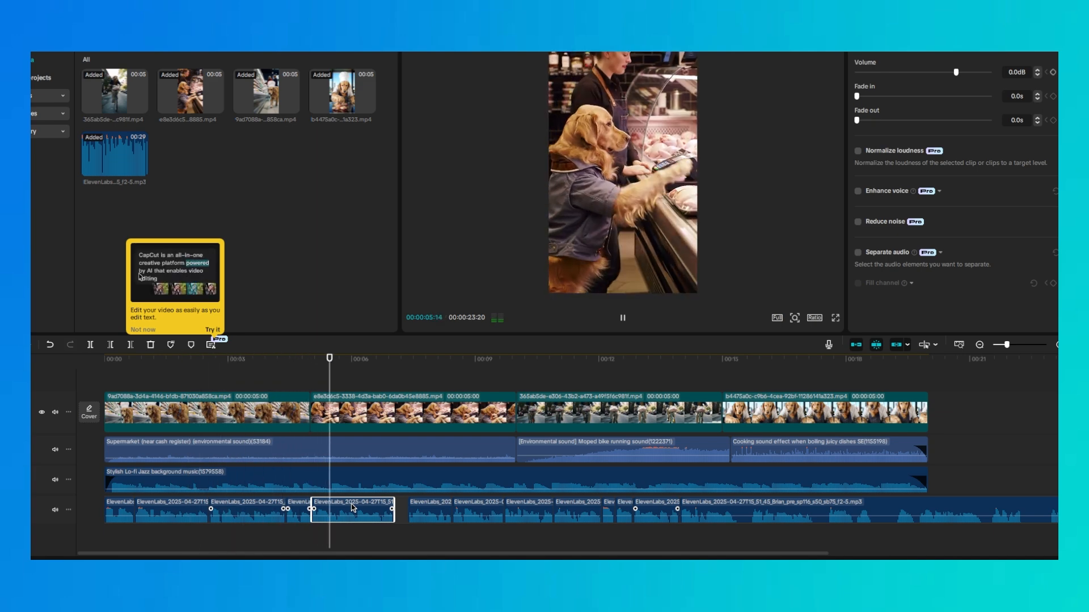
{"action": "left_click_drag", "start_coordinate": [412, 512], "coordinate": [396, 512]}
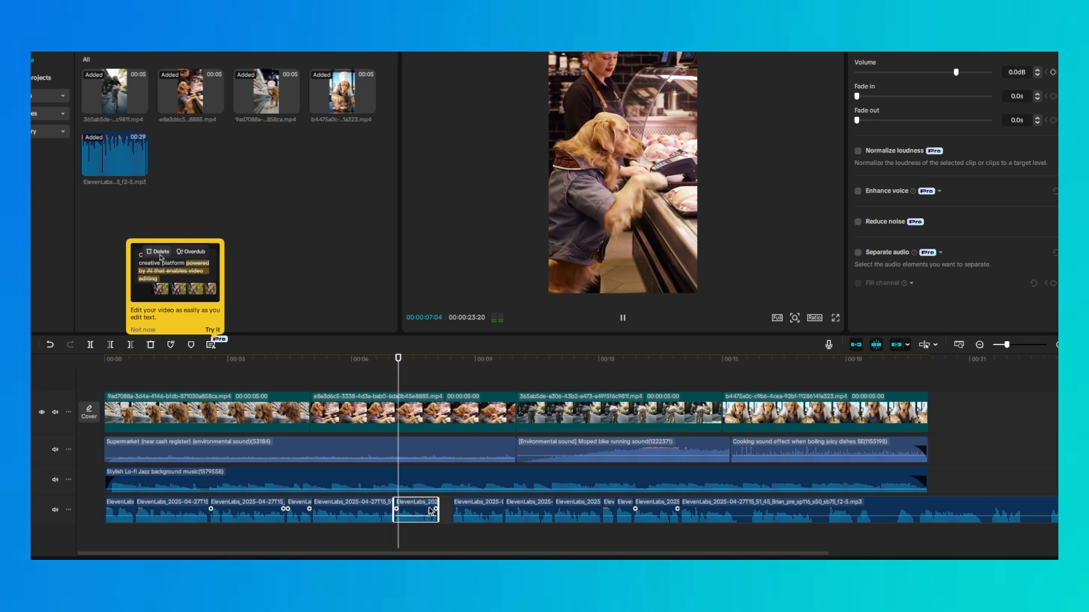
{"action": "left_click_drag", "start_coordinate": [485, 510], "coordinate": [470, 510]}
{"action": "left_click_drag", "start_coordinate": [537, 512], "coordinate": [571, 512]}
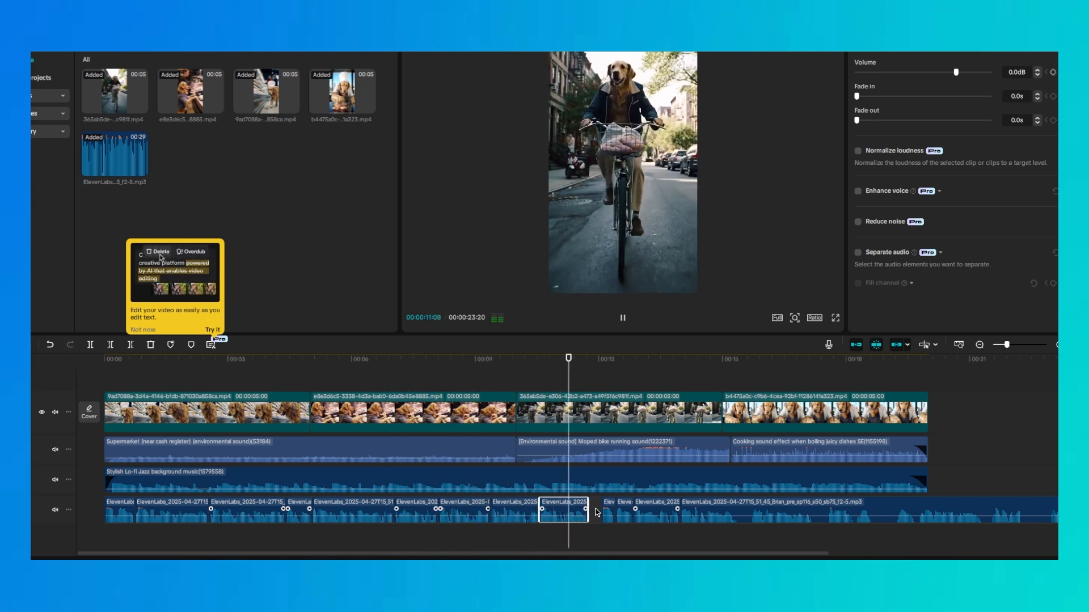
{"action": "key", "text": "space"}
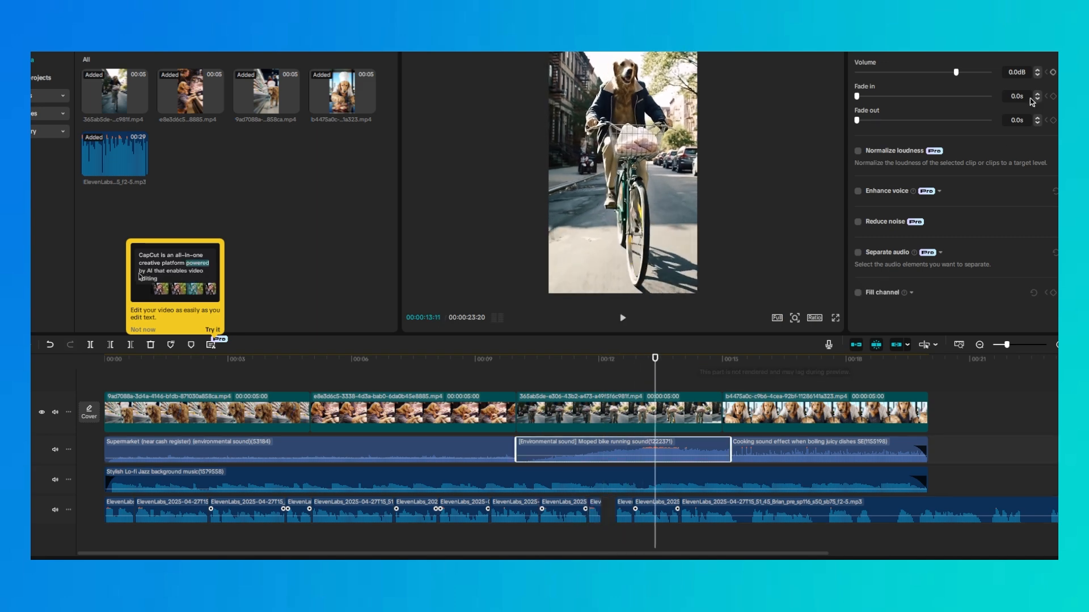
Lower the moped sound's volume to -8.9 dB and fit the moped and cooking sounds to their video clips
{"action": "left_click_drag", "start_coordinate": [961, 72], "coordinate": [942, 72]}
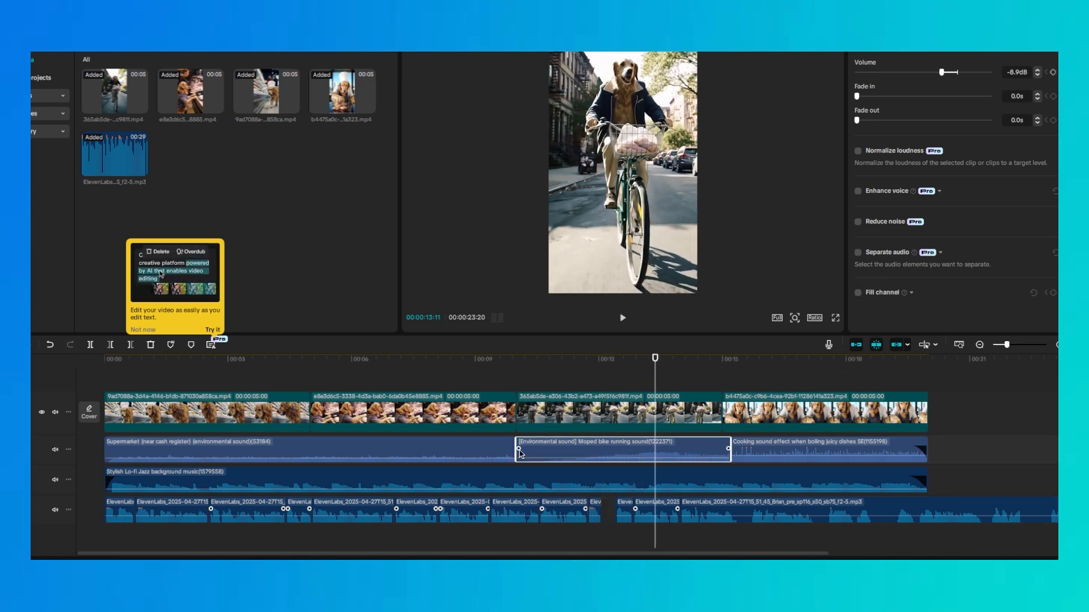
{"action": "left_click_drag", "start_coordinate": [516, 452], "coordinate": [546, 448]}
{"action": "left_click_drag", "start_coordinate": [673, 448], "coordinate": [720, 448]}
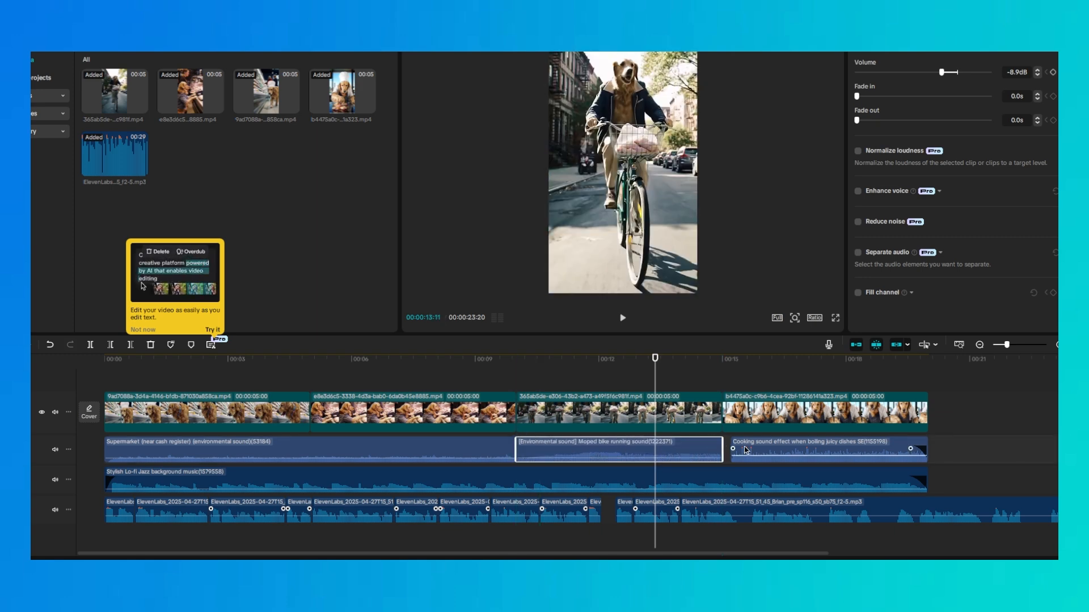
{"action": "left_click", "coordinate": [918, 449]}
{"action": "left_click_drag", "start_coordinate": [928, 446], "coordinate": [930, 446]}
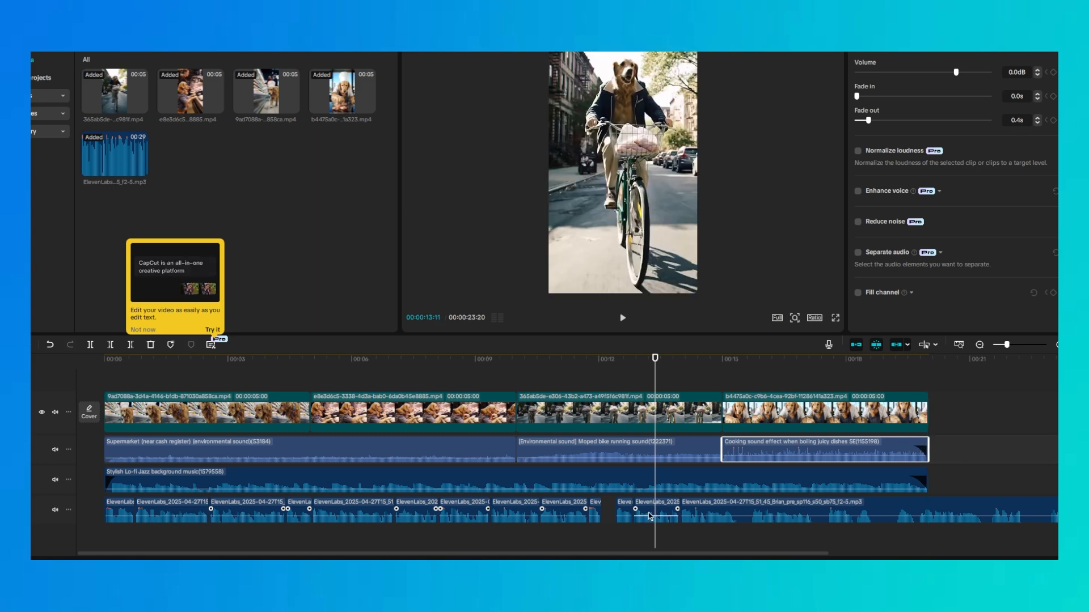
Close the remaining voice-over gaps between about 12 and 14 seconds and play back the result
{"action": "left_click_drag", "start_coordinate": [625, 510], "coordinate": [642, 509]}
{"action": "key", "text": "space"}
{"action": "left_click_drag", "start_coordinate": [721, 510], "coordinate": [707, 511]}
{"action": "key", "text": "space"}
{"action": "left_click_drag", "start_coordinate": [686, 552], "coordinate": [851, 547]}
{"action": "key", "text": "space"}
Set the volume to -14.3 dB for the background music, -14.6 dB for the cooking sound and -13.6 dB for the moped sound
{"action": "left_click", "coordinate": [583, 481]}
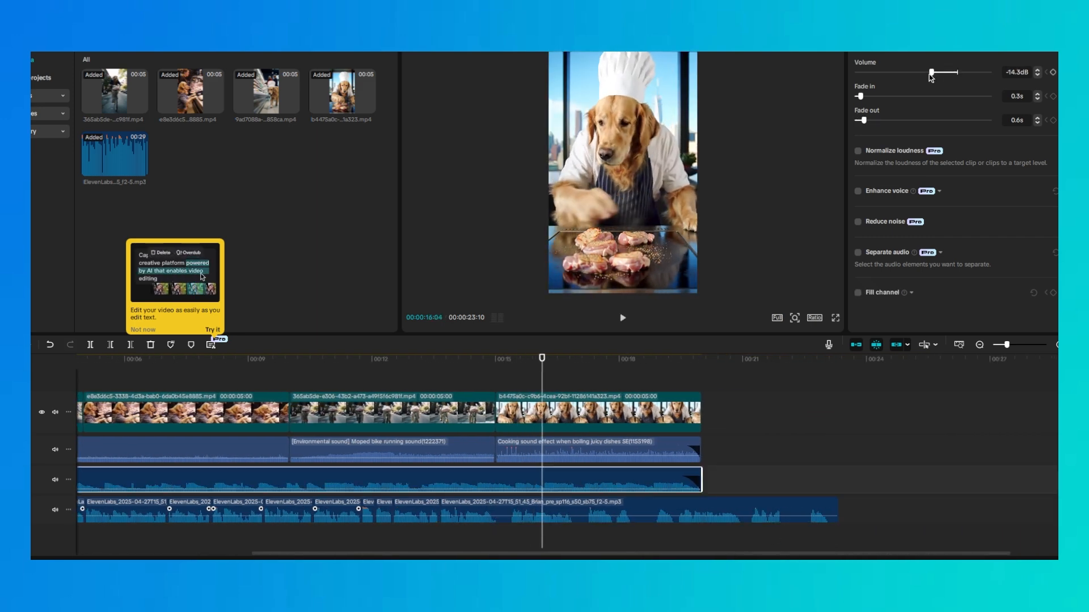
{"action": "left_click", "coordinate": [587, 442]}
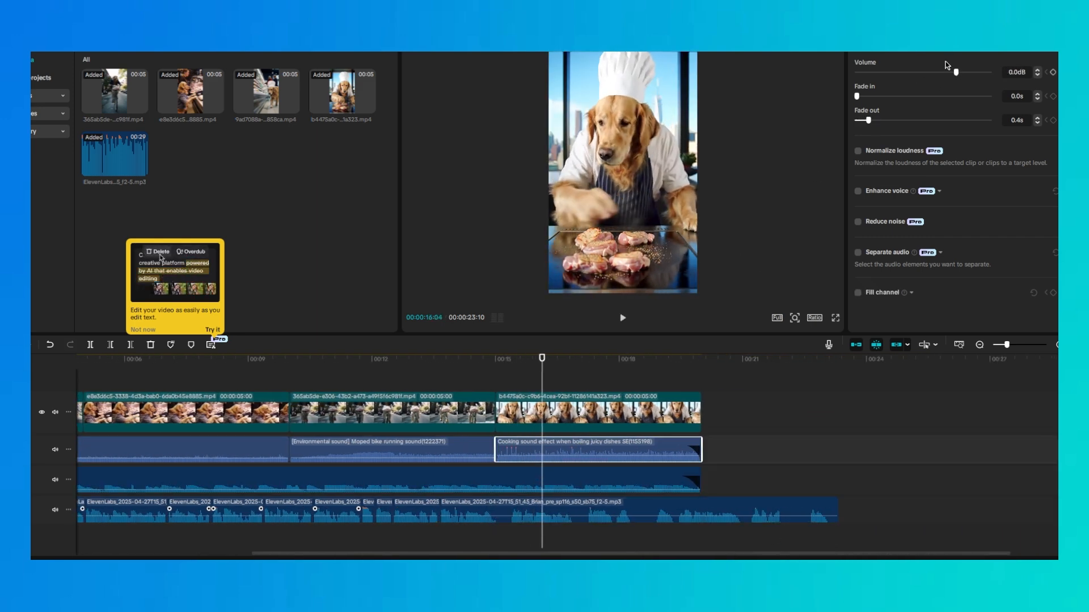
{"action": "left_click_drag", "start_coordinate": [956, 72], "coordinate": [932, 73]}
{"action": "left_click", "coordinate": [374, 361]}
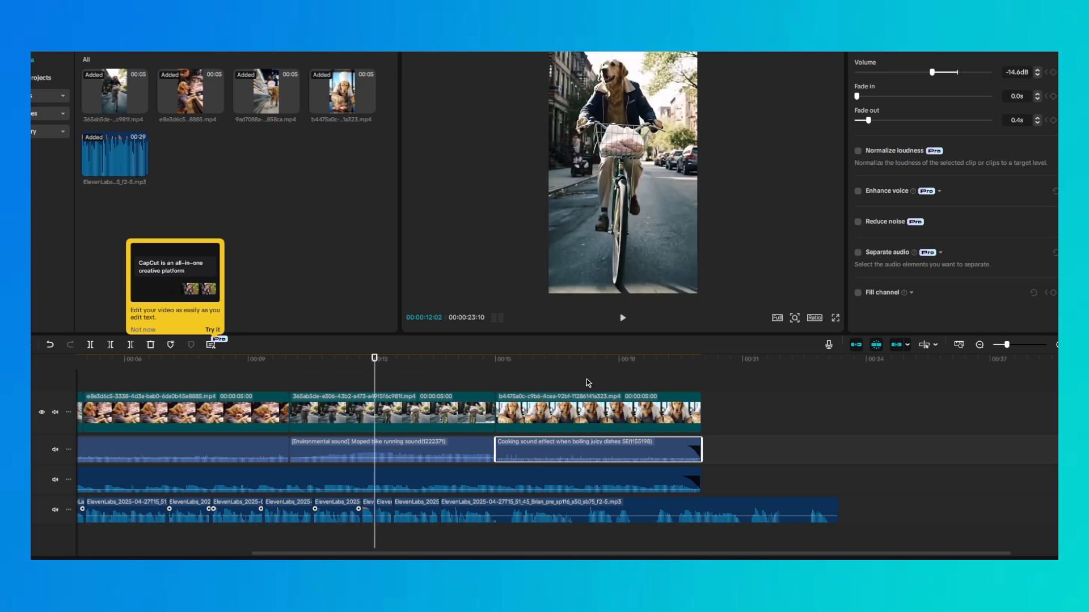
{"action": "left_click", "coordinate": [454, 449]}
{"action": "key", "text": "space"}
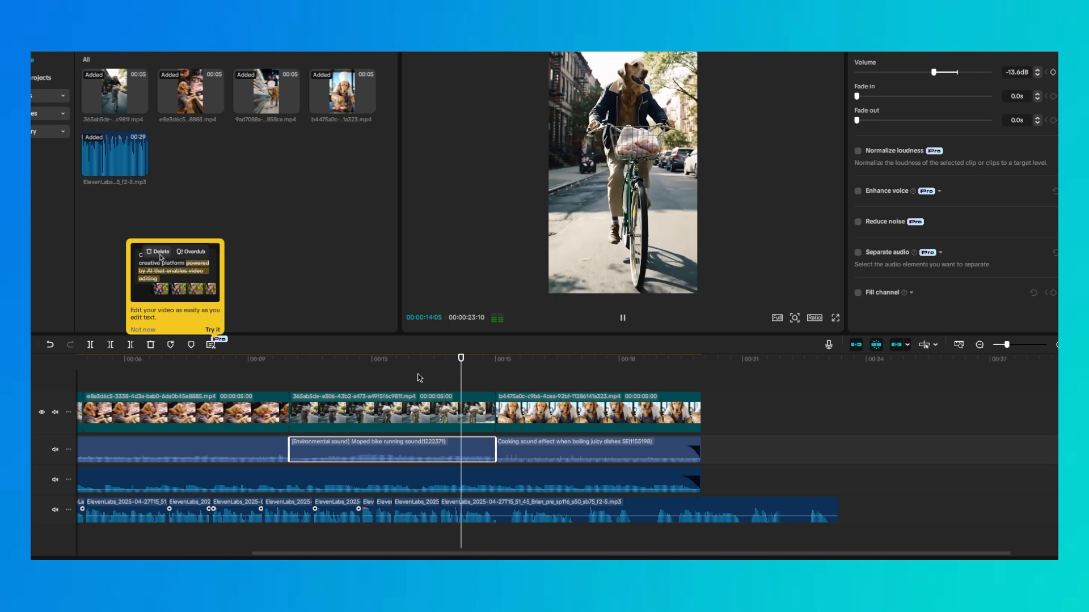
Split the last voice-over clip near 15 and 17 seconds, delete the piece in between and pull the remainder earlier
{"action": "left_click", "coordinate": [503, 508]}
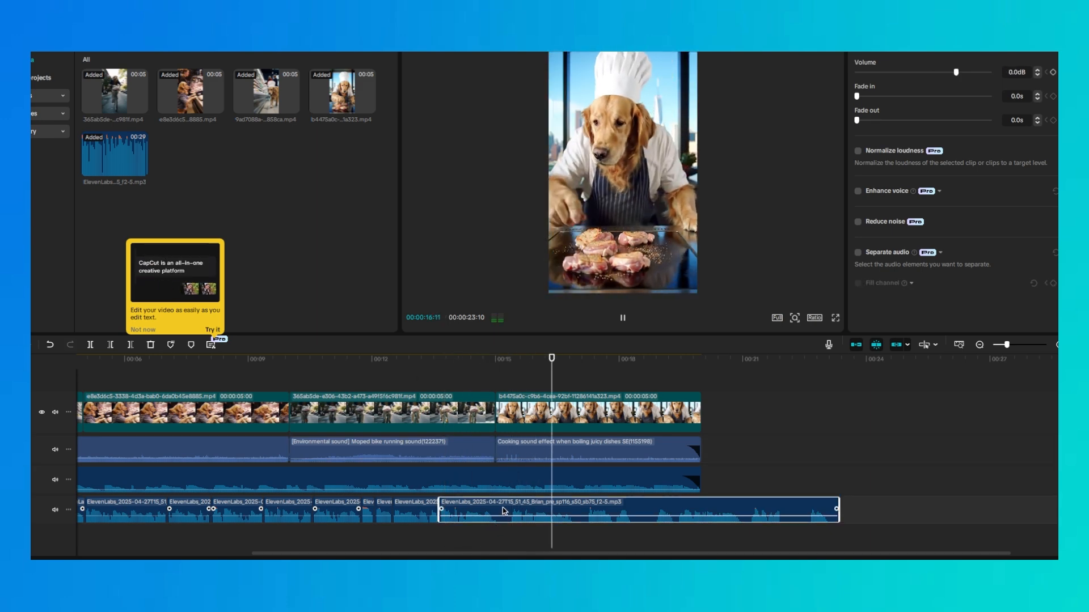
{"action": "key", "text": "b"}
{"action": "left_click", "coordinate": [502, 508]}
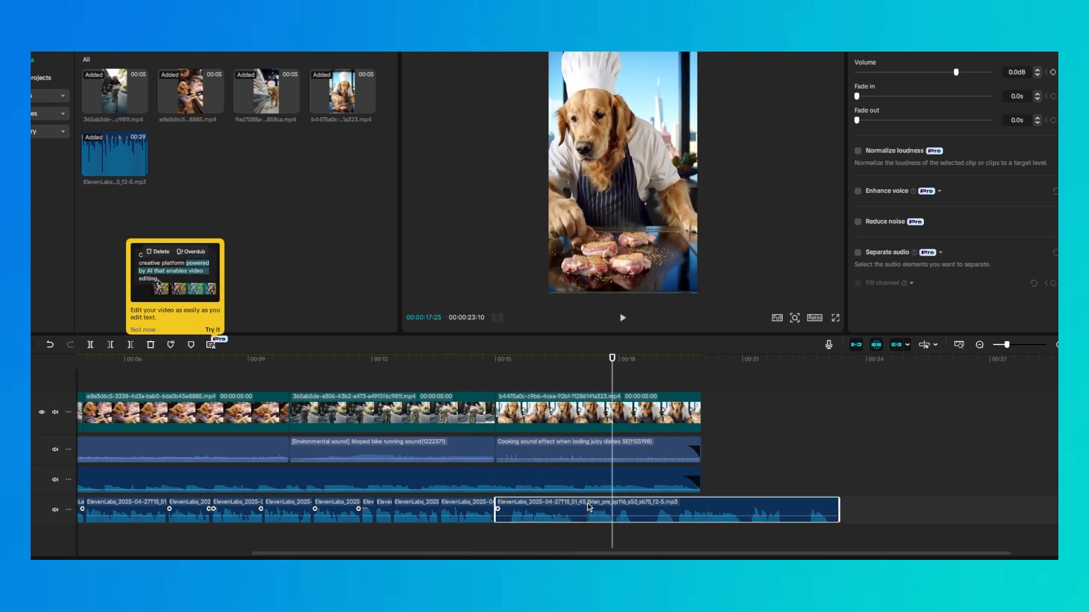
{"action": "left_click", "coordinate": [589, 506]}
{"action": "key", "text": "a"}
{"action": "left_click", "coordinate": [540, 505]}
{"action": "key", "text": "Delete"}
{"action": "left_click_drag", "start_coordinate": [623, 514], "coordinate": [533, 513]}
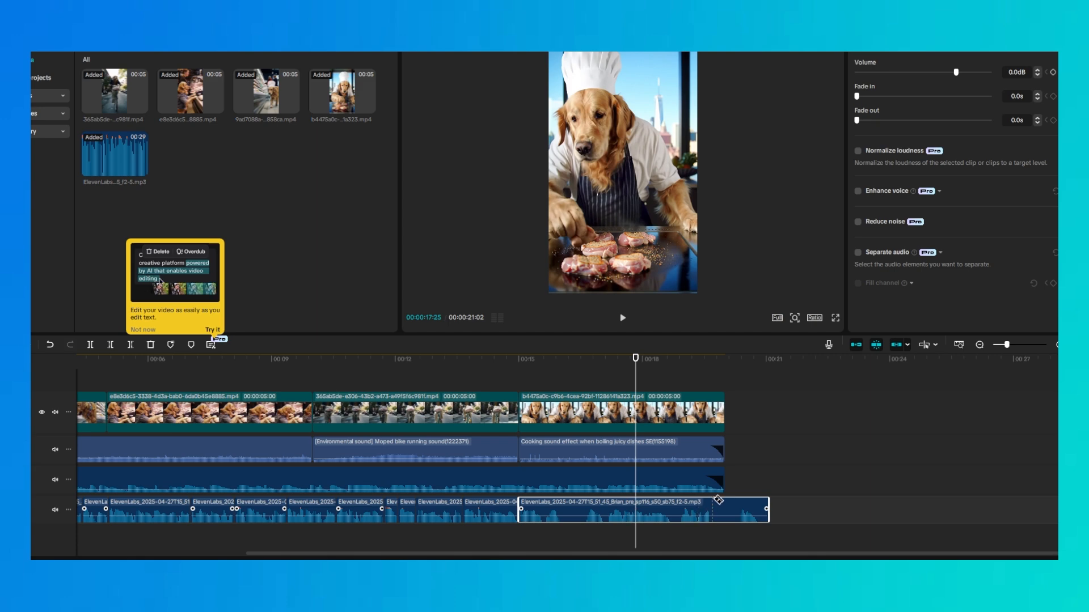
Cut the pauses near 18.7 and 20 seconds from the voice-over, pull the final pieces inside the 20-second video and play the ending
{"action": "left_click", "coordinate": [712, 505]}
{"action": "left_click", "coordinate": [739, 506]}
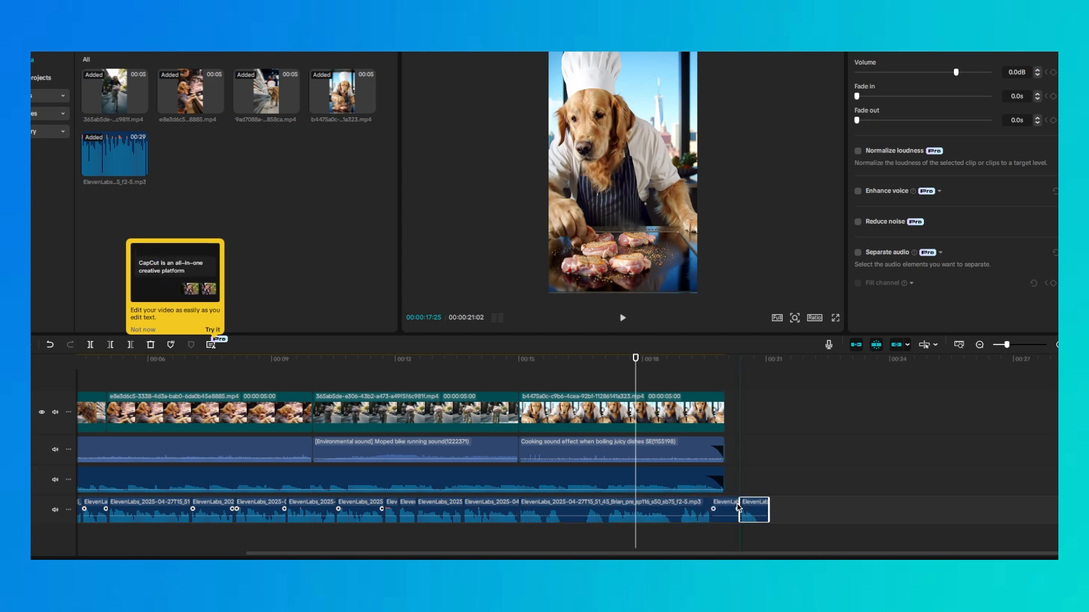
{"action": "key", "text": "Delete"}
{"action": "left_click_drag", "start_coordinate": [753, 508], "coordinate": [725, 507]}
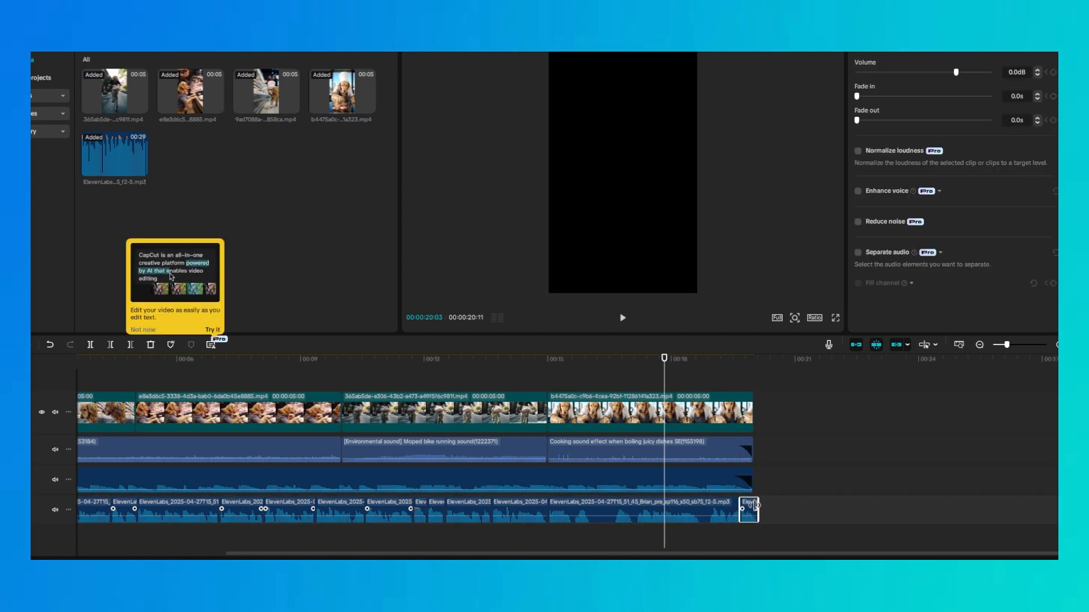
{"action": "left_click", "coordinate": [719, 506]}
{"action": "left_click_drag", "start_coordinate": [716, 508], "coordinate": [749, 507]}
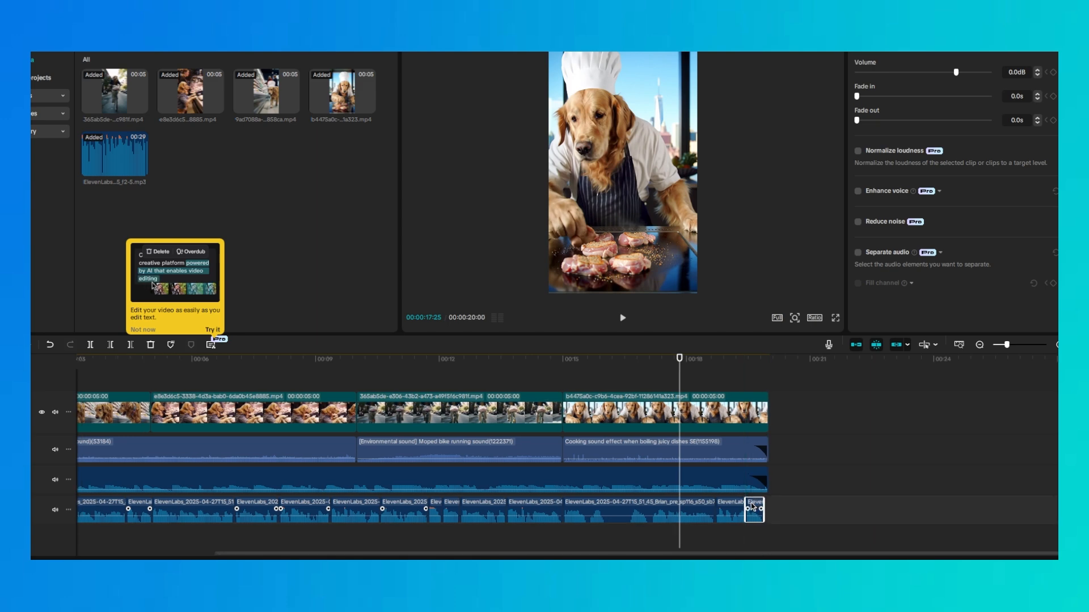
{"action": "left_click", "coordinate": [787, 499]}
{"action": "left_click", "coordinate": [554, 358]}
{"action": "key", "text": "space"}
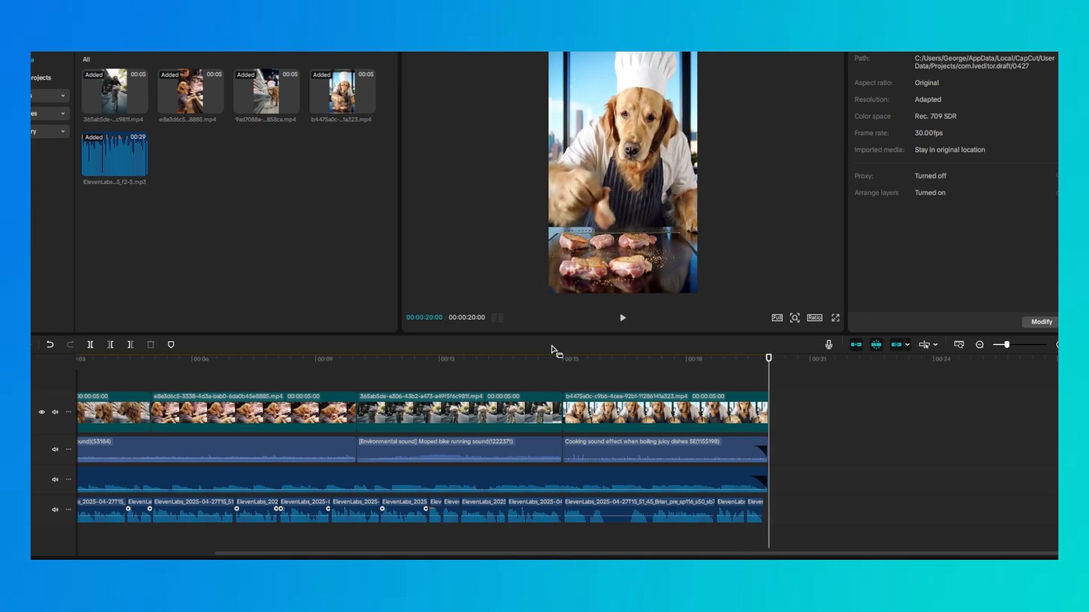
Generate automatic English captions for the whole video
{"action": "key", "text": "shift+z"}
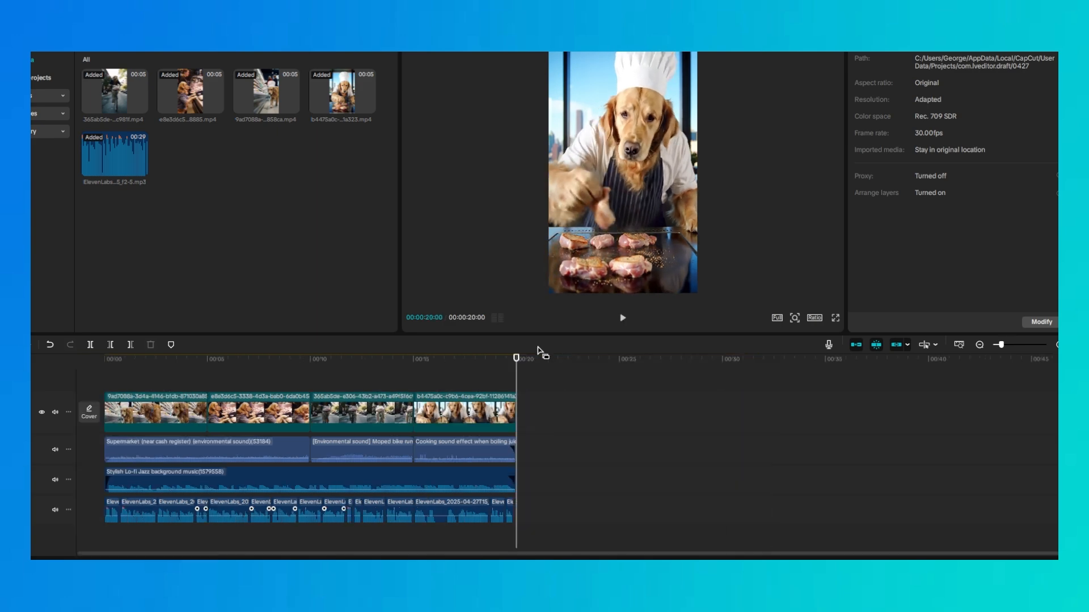
{"action": "scroll", "coordinate": [352, 504], "scroll_direction": "up", "scroll_amount": 2}
{"action": "scroll", "coordinate": [351, 504], "scroll_direction": "up", "scroll_amount": 2}
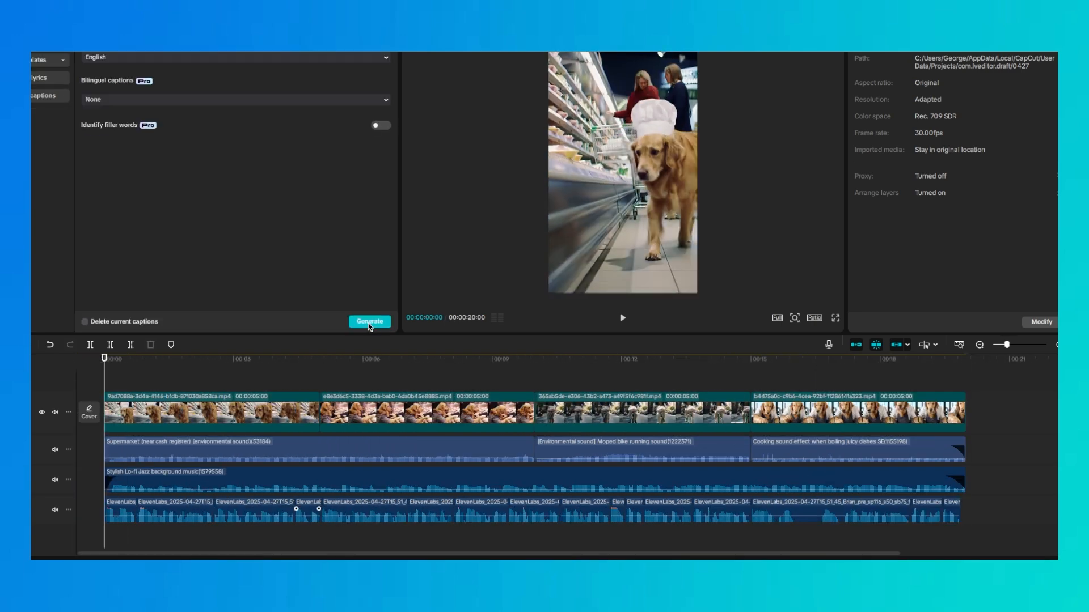
{"action": "left_click", "coordinate": [368, 322]}
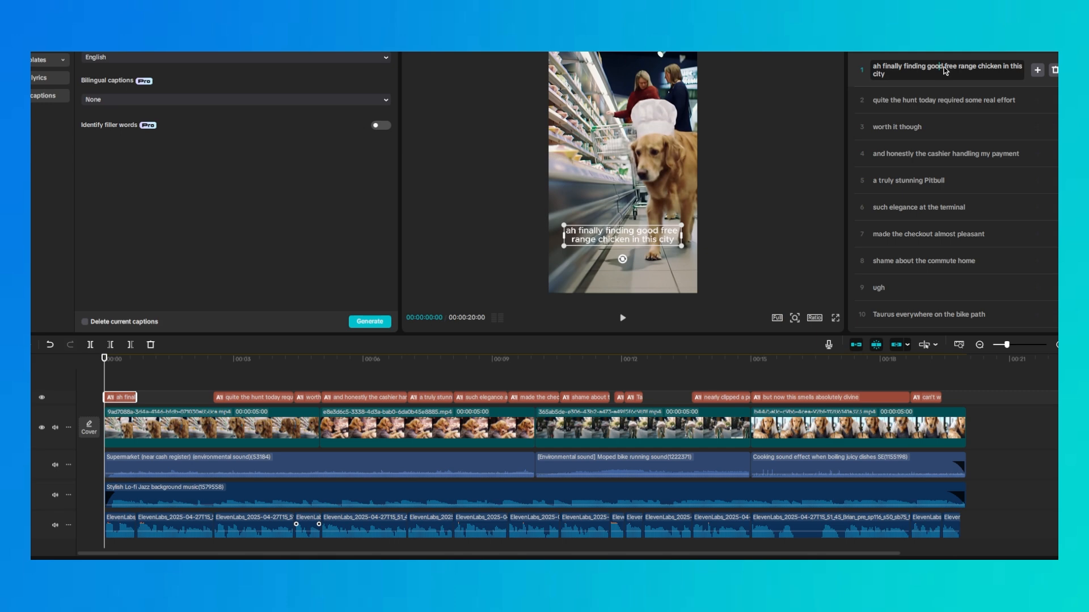
Split the captions after "ah finally finding good", "quite the hunt today" and "and honestly the cashier"
{"action": "left_click", "coordinate": [944, 67]}
{"action": "key", "text": "Return"}
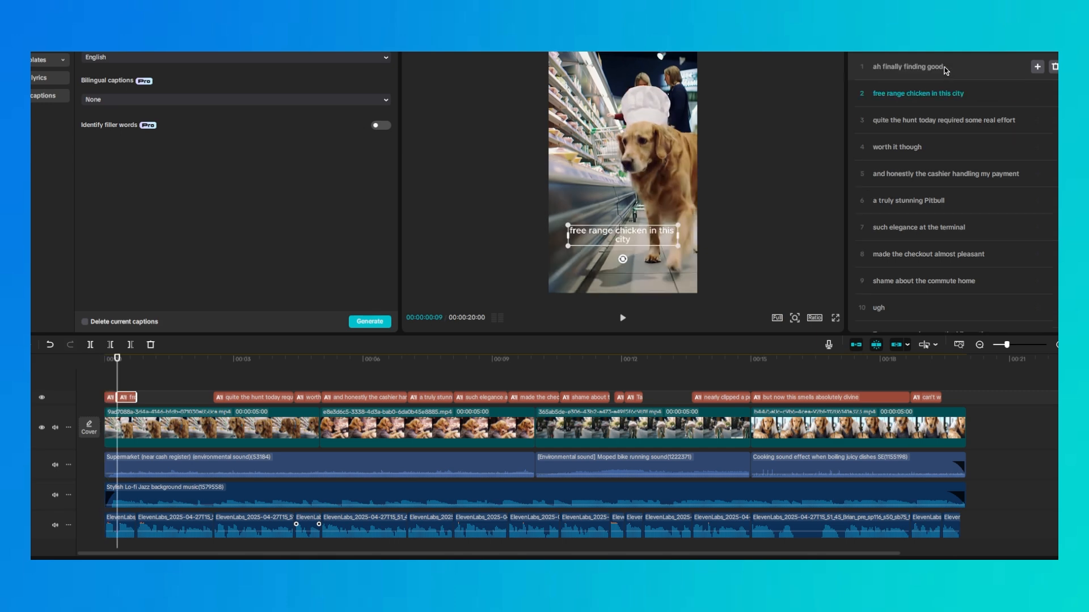
{"action": "left_click", "coordinate": [922, 121]}
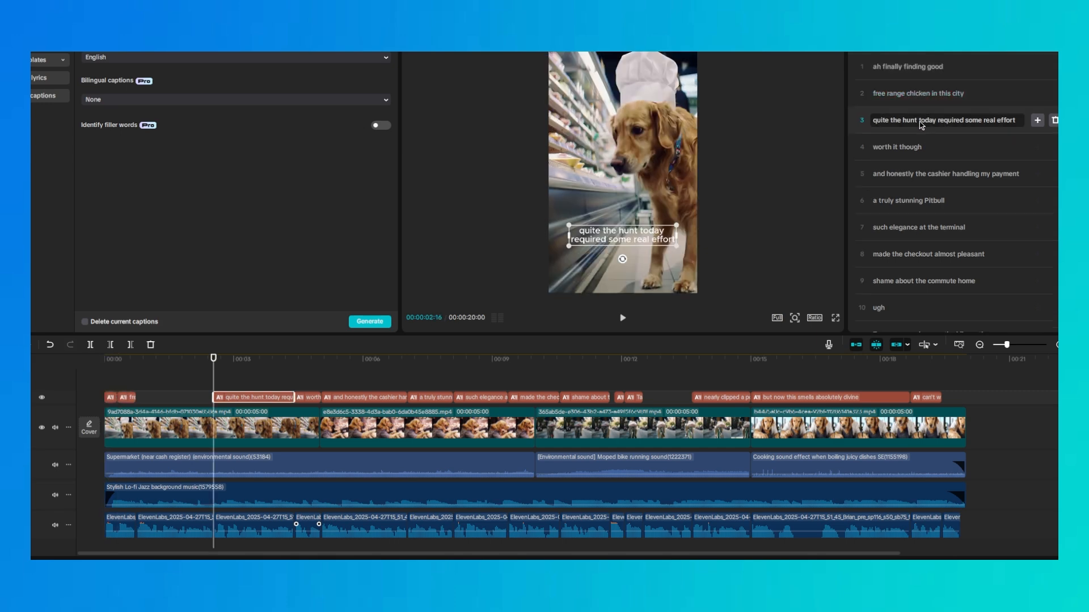
{"action": "key", "text": "Return"}
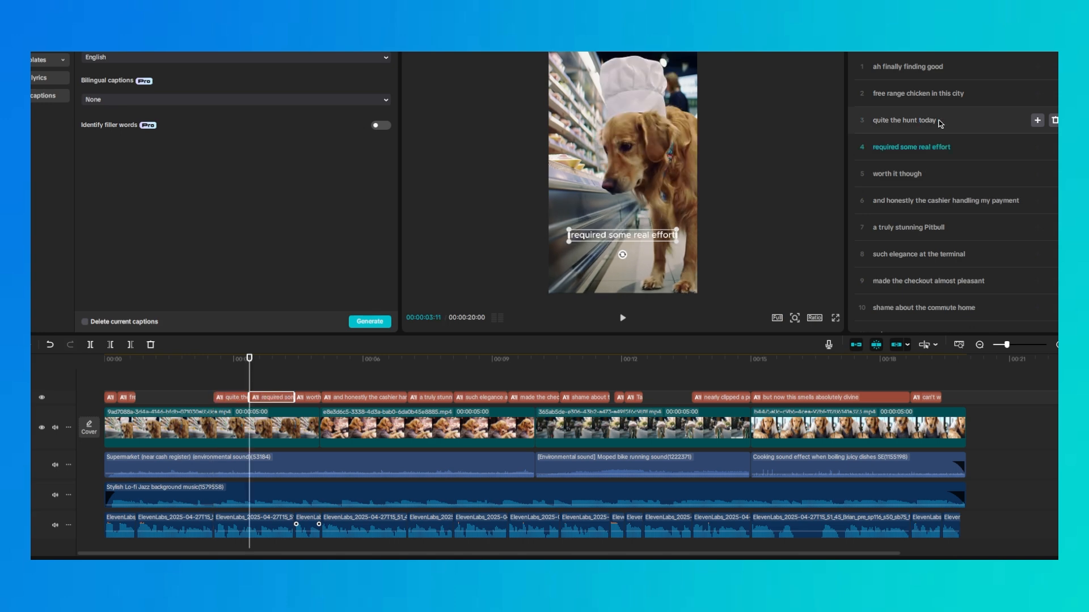
{"action": "left_click", "coordinate": [956, 202]}
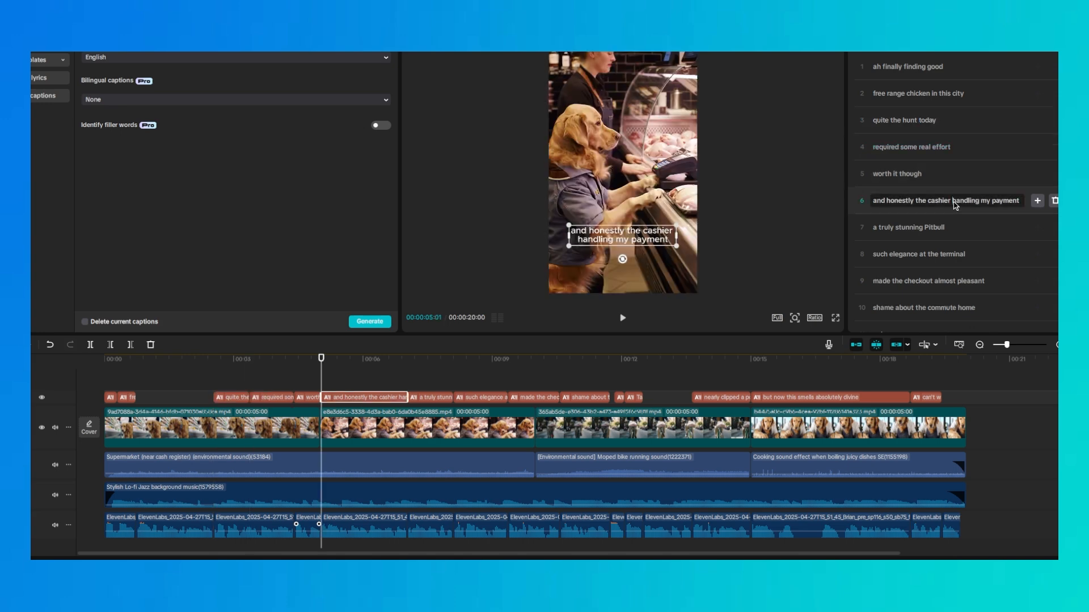
{"action": "key", "text": "Return"}
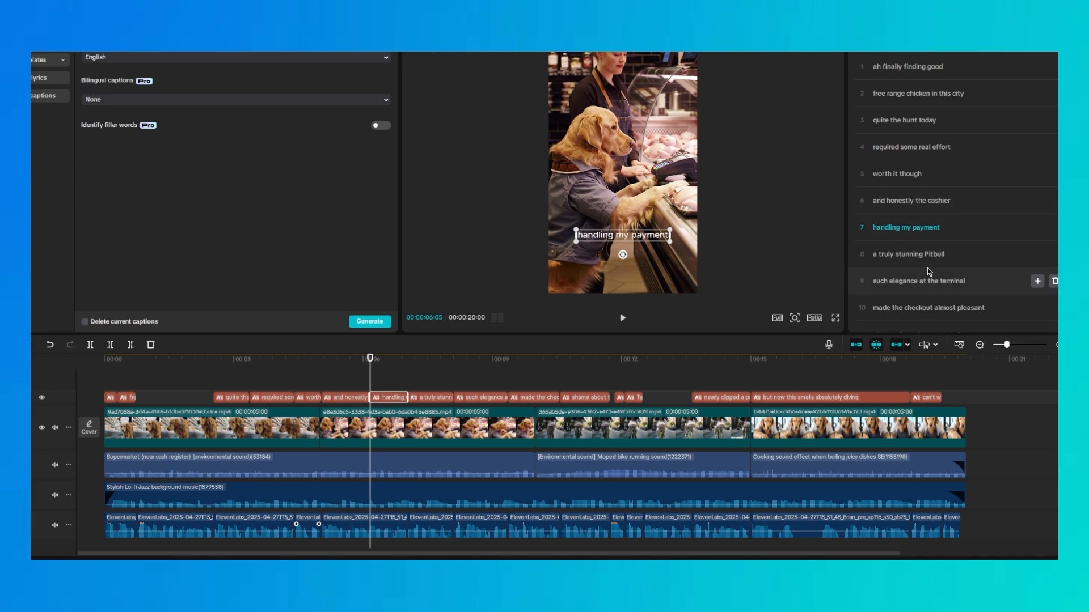
Split the captions after "made the checkout" and "shame about the"
{"action": "scroll", "coordinate": [927, 268], "scroll_direction": "down", "scroll_amount": 2}
{"action": "scroll", "coordinate": [925, 243], "scroll_direction": "down", "scroll_amount": 2}
{"action": "left_click", "coordinate": [931, 159]}
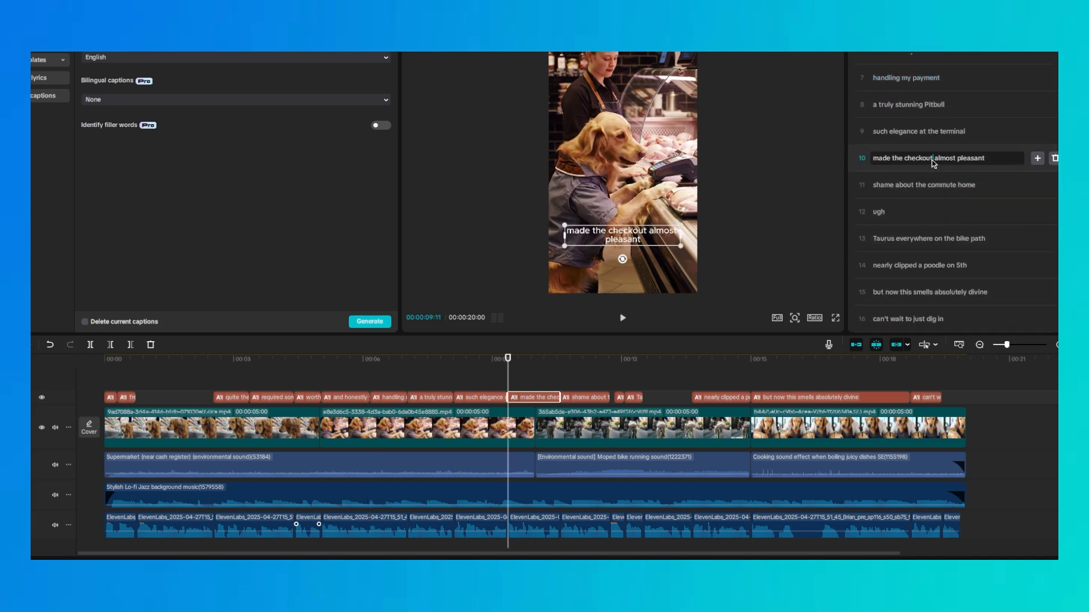
{"action": "key", "text": "Return"}
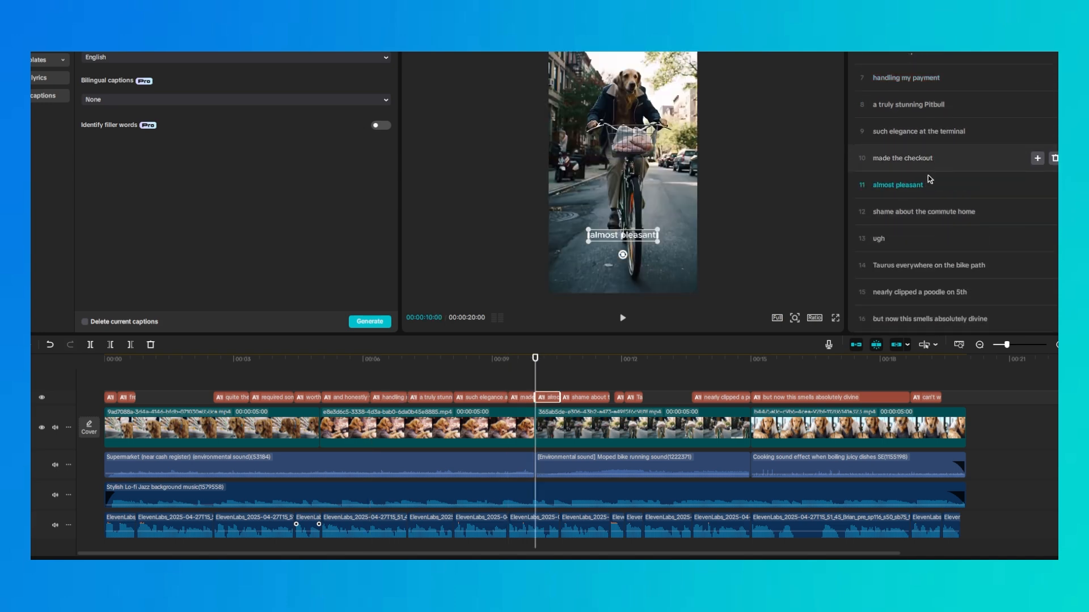
{"action": "left_click", "coordinate": [924, 215]}
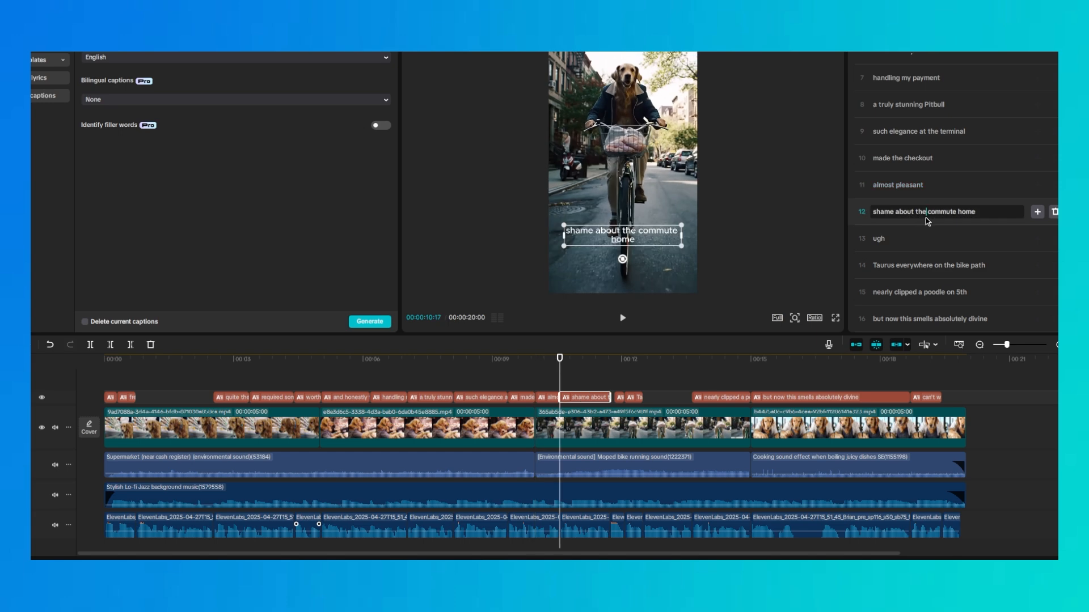
{"action": "key", "text": "Return"}
Split the captions after "Taurus everywhere" and "nearly clipped"
{"action": "scroll", "coordinate": [925, 218], "scroll_direction": "down", "scroll_amount": 1}
{"action": "left_click", "coordinate": [943, 241]}
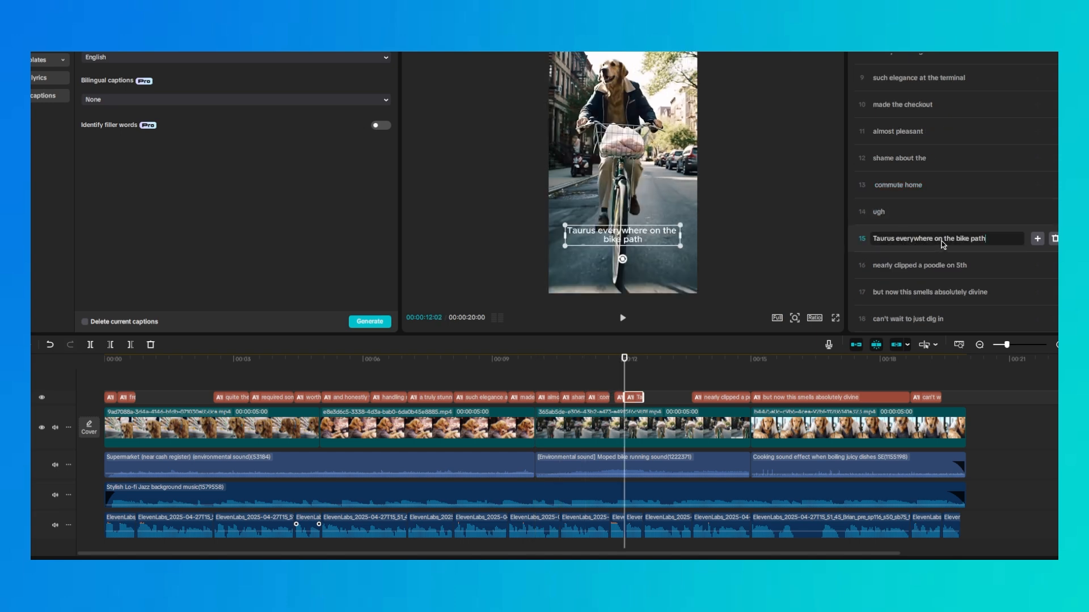
{"action": "left_click", "coordinate": [935, 239]}
{"action": "key", "text": "Return"}
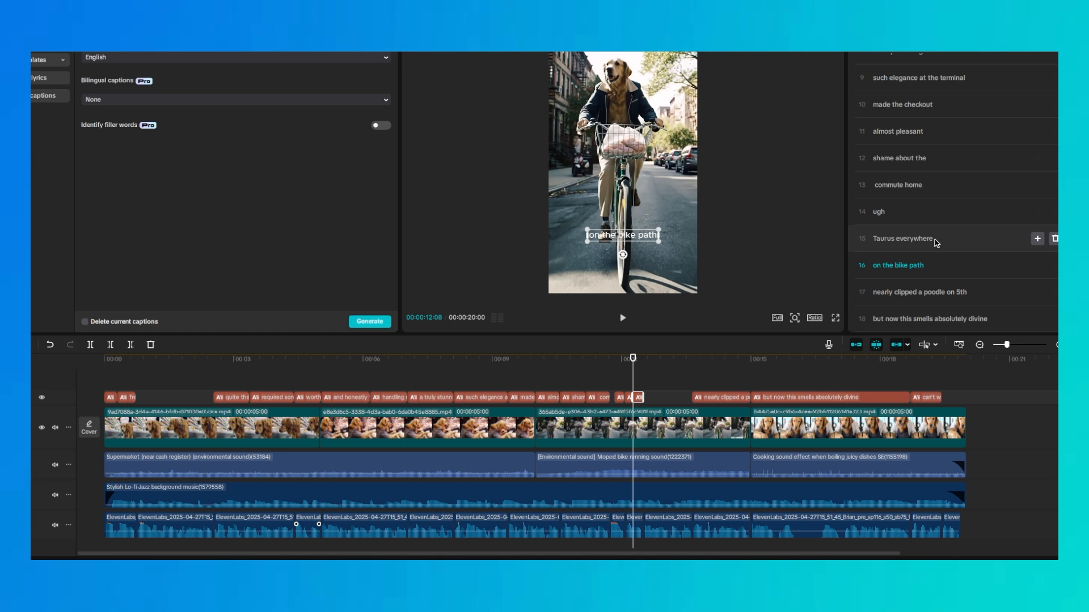
{"action": "scroll", "coordinate": [934, 239], "scroll_direction": "down", "scroll_amount": 1}
{"action": "left_click", "coordinate": [922, 266]}
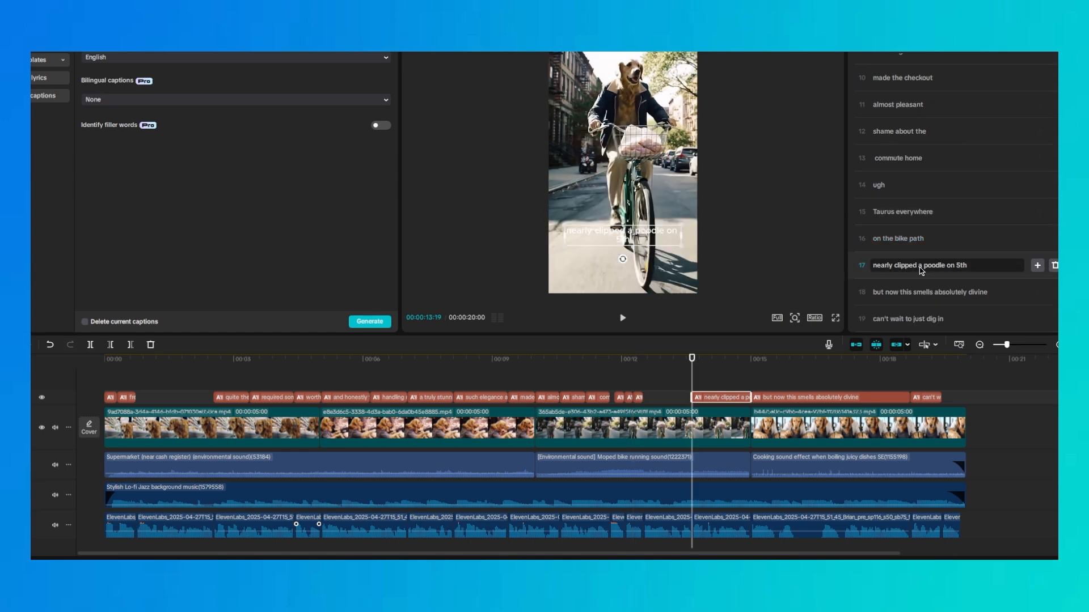
{"action": "key", "text": "Return"}
Split the captions after "but now this smells" and before "dig in"
{"action": "scroll", "coordinate": [919, 271], "scroll_direction": "down", "scroll_amount": 1}
{"action": "left_click", "coordinate": [935, 294]}
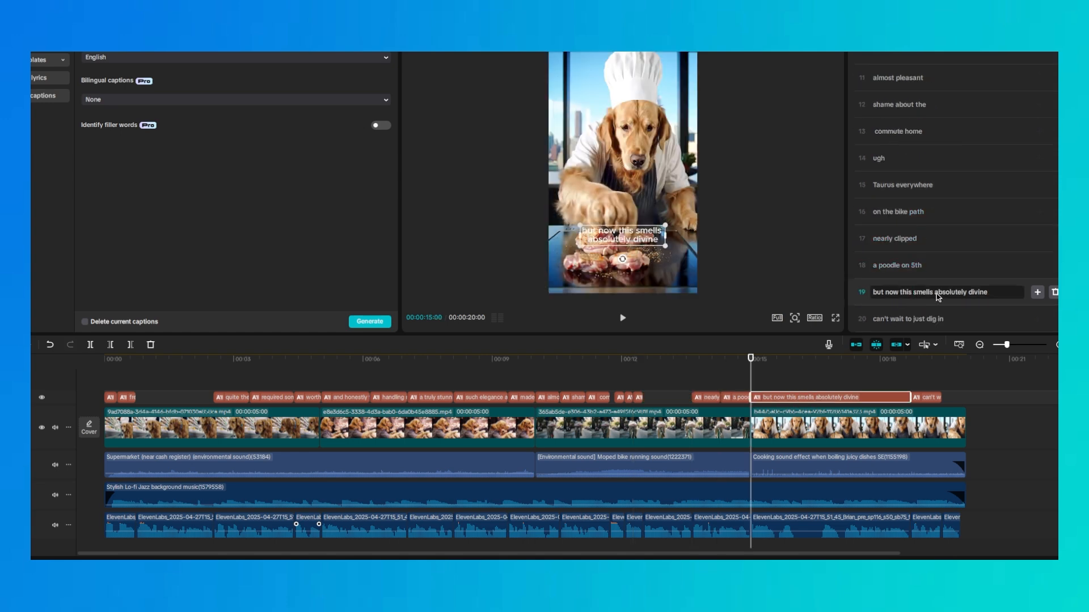
{"action": "key", "text": "Return"}
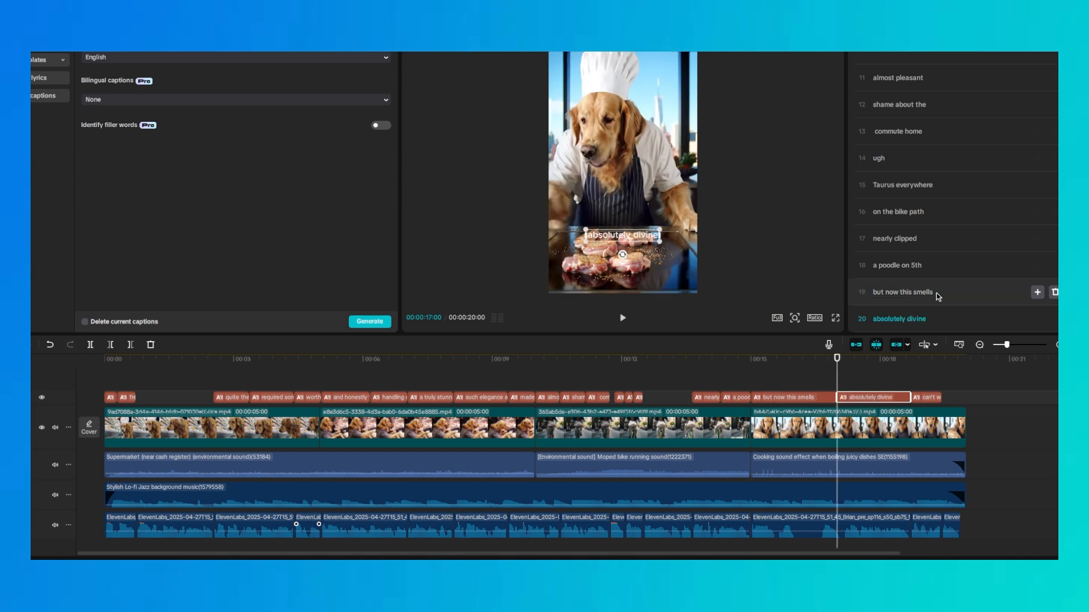
{"action": "scroll", "coordinate": [930, 301], "scroll_direction": "down", "scroll_amount": 1}
{"action": "left_click", "coordinate": [917, 321]}
{"action": "key", "text": "Return"}
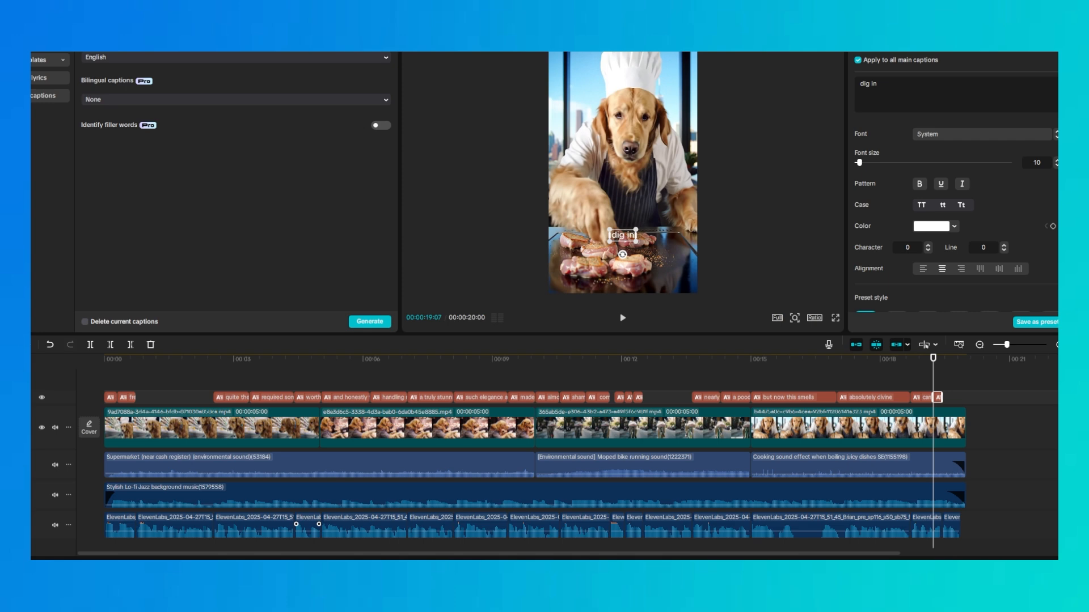
Try several preset styles on all captions, ending with red text outlined in white, and set the font size to 28
{"action": "scroll", "coordinate": [911, 199], "scroll_direction": "down", "scroll_amount": 5}
{"action": "scroll", "coordinate": [918, 226], "scroll_direction": "up", "scroll_amount": 3}
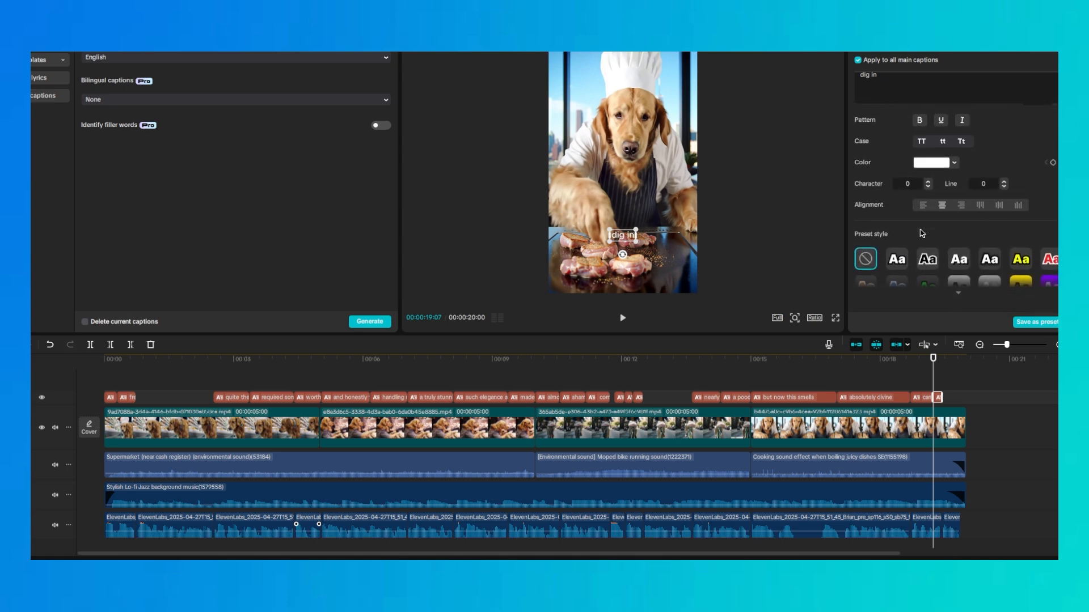
{"action": "scroll", "coordinate": [907, 238], "scroll_direction": "down", "scroll_amount": 1}
{"action": "left_click", "coordinate": [929, 243]}
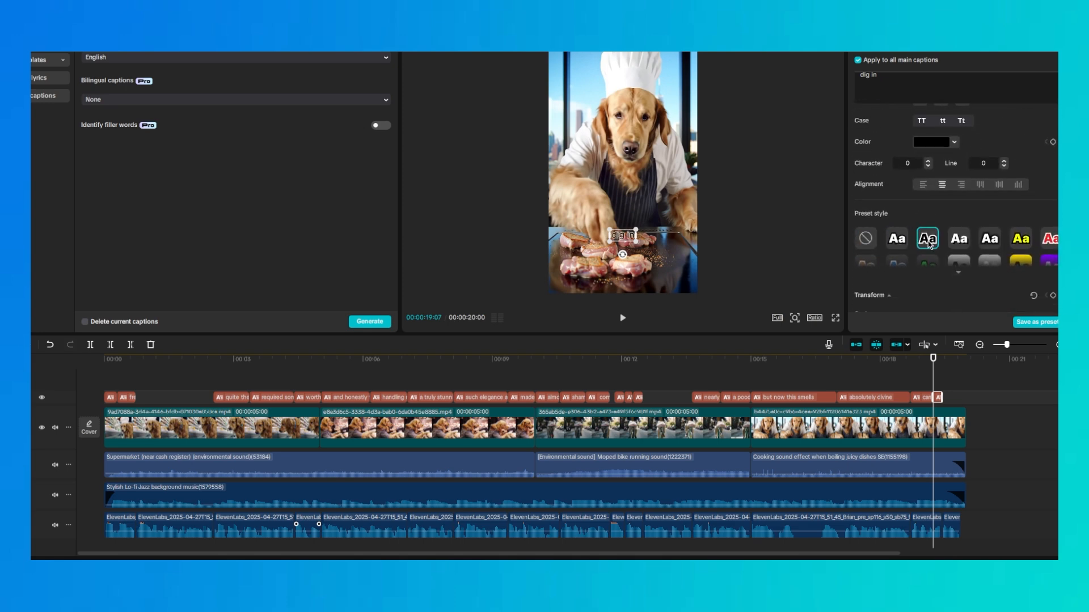
{"action": "left_click", "coordinate": [963, 240]}
{"action": "left_click", "coordinate": [1020, 239]}
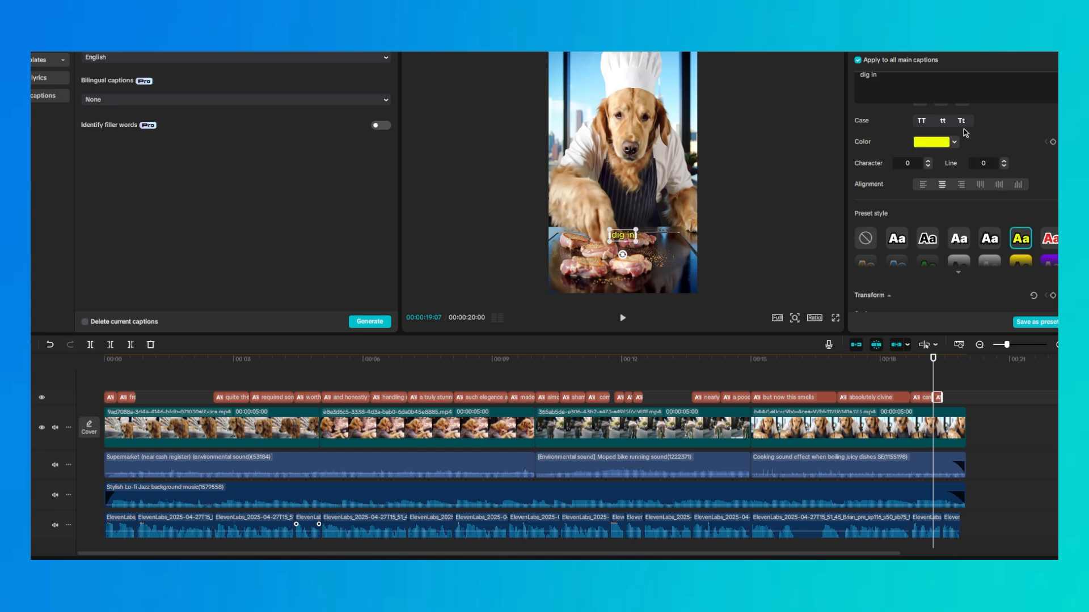
{"action": "scroll", "coordinate": [958, 237], "scroll_direction": "down", "scroll_amount": 2}
{"action": "left_click", "coordinate": [958, 231]}
{"action": "left_click", "coordinate": [927, 226]}
{"action": "left_click", "coordinate": [993, 228]}
{"action": "left_click", "coordinate": [1047, 200]}
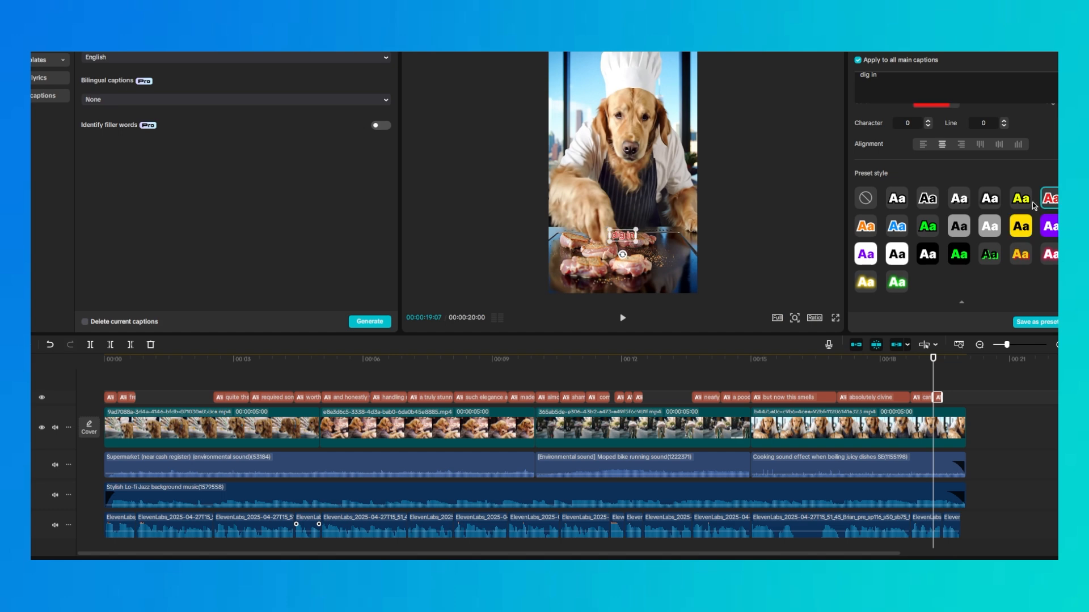
{"action": "scroll", "coordinate": [891, 201], "scroll_direction": "up", "scroll_amount": 2}
{"action": "mouse_move", "coordinate": [867, 163]}
{"action": "left_mouse_down"}
{"action": "mouse_move", "coordinate": [888, 165]}
{"action": "mouse_move", "coordinate": [868, 167]}
{"action": "left_mouse_up"}
Align the captions to the vertical middle of the frame and set their Y position to -400
{"action": "scroll", "coordinate": [908, 238], "scroll_direction": "down", "scroll_amount": 3}
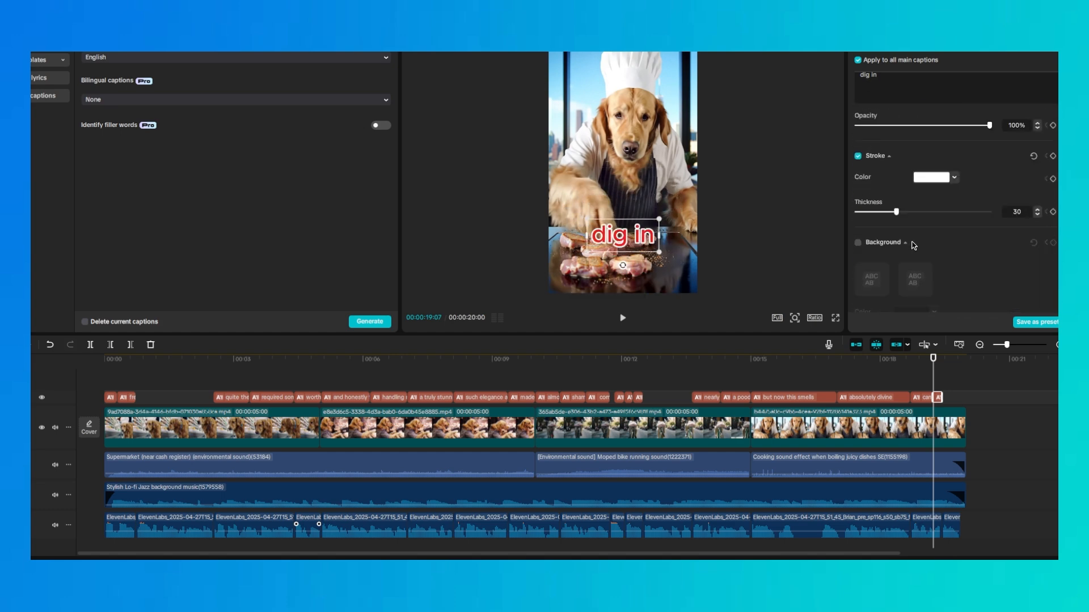
{"action": "scroll", "coordinate": [913, 244], "scroll_direction": "down", "scroll_amount": 6}
{"action": "scroll", "coordinate": [901, 233], "scroll_direction": "up", "scroll_amount": 2}
{"action": "scroll", "coordinate": [893, 221], "scroll_direction": "down", "scroll_amount": 1}
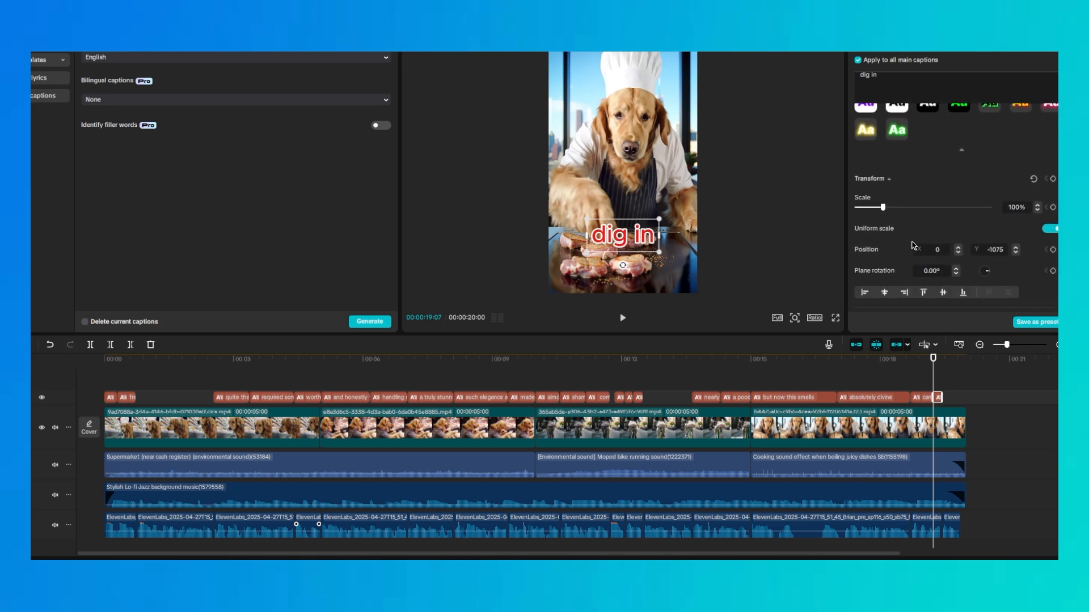
{"action": "left_click", "coordinate": [943, 294]}
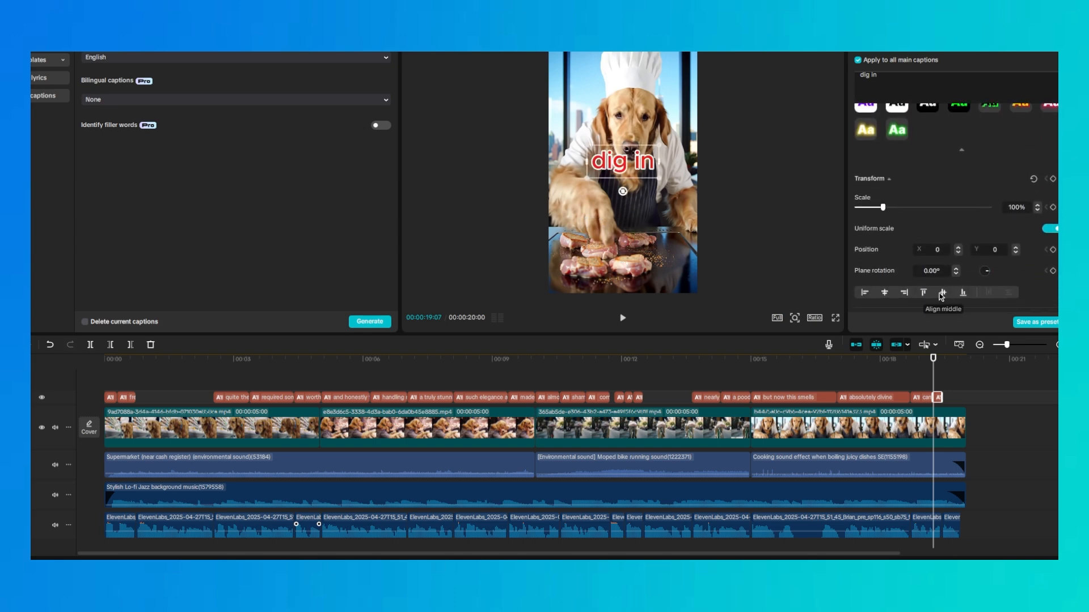
{"action": "left_click", "coordinate": [1015, 253]}
{"action": "left_click", "coordinate": [1015, 253]}
{"action": "left_click", "coordinate": [1015, 253]}
{"action": "left_click", "coordinate": [1015, 253]}
{"action": "left_click", "coordinate": [1015, 253]}
{"action": "left_click", "coordinate": [1015, 253]}
{"action": "left_click", "coordinate": [1015, 253]}
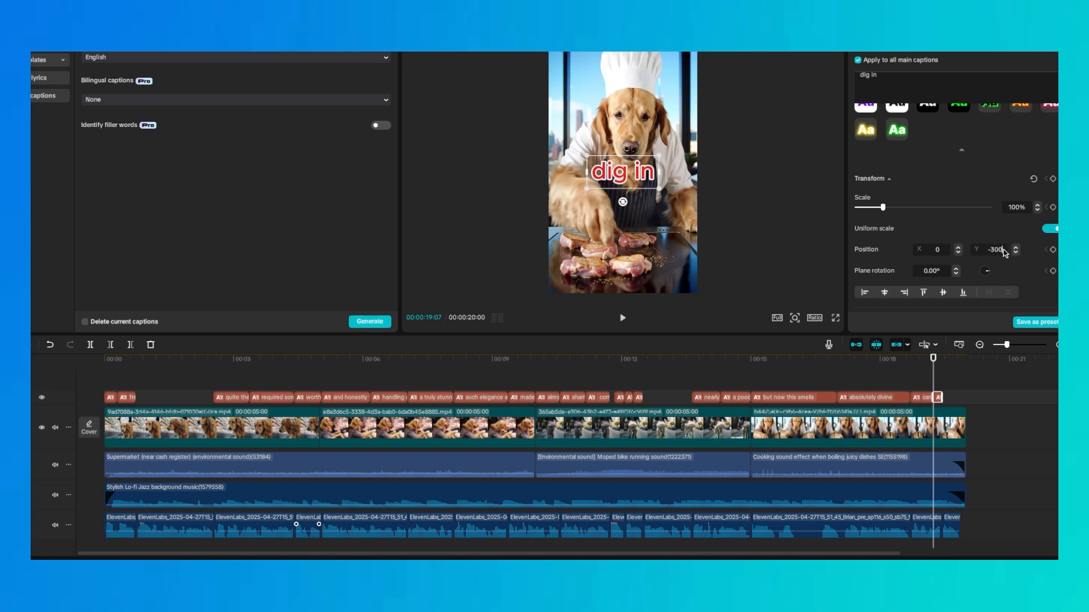
{"action": "key", "text": "Return"}
{"action": "type", "text": "-400"}
{"action": "key", "text": "Return"}
Make the captions' font slightly smaller and remove the red preset style with its white outline
{"action": "scroll", "coordinate": [975, 233], "scroll_direction": "up", "scroll_amount": 5}
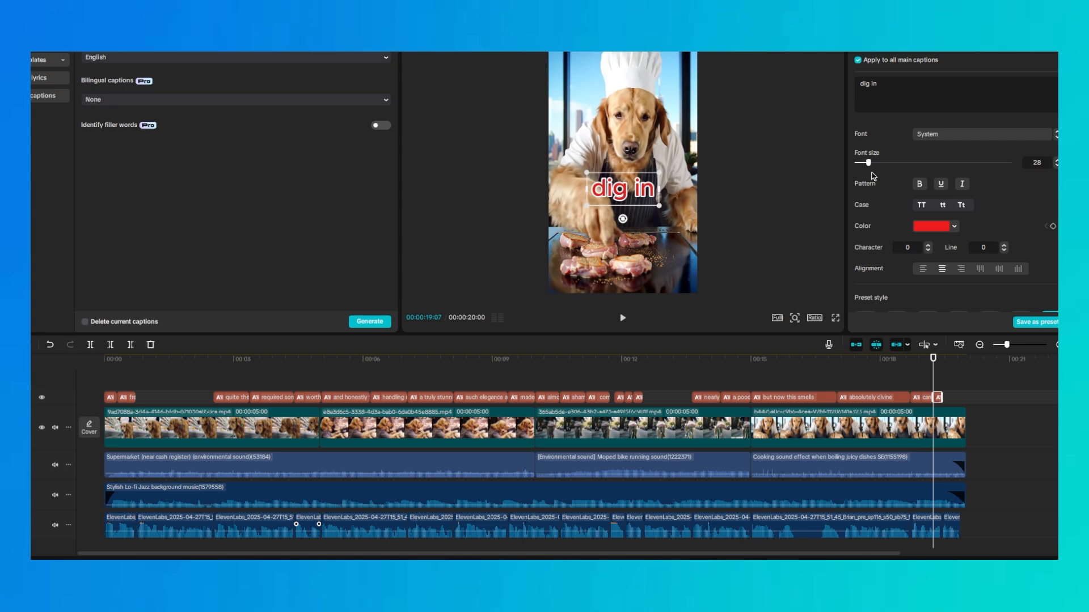
{"action": "left_click_drag", "start_coordinate": [866, 164], "coordinate": [863, 165]}
{"action": "scroll", "coordinate": [966, 206], "scroll_direction": "down", "scroll_amount": 5}
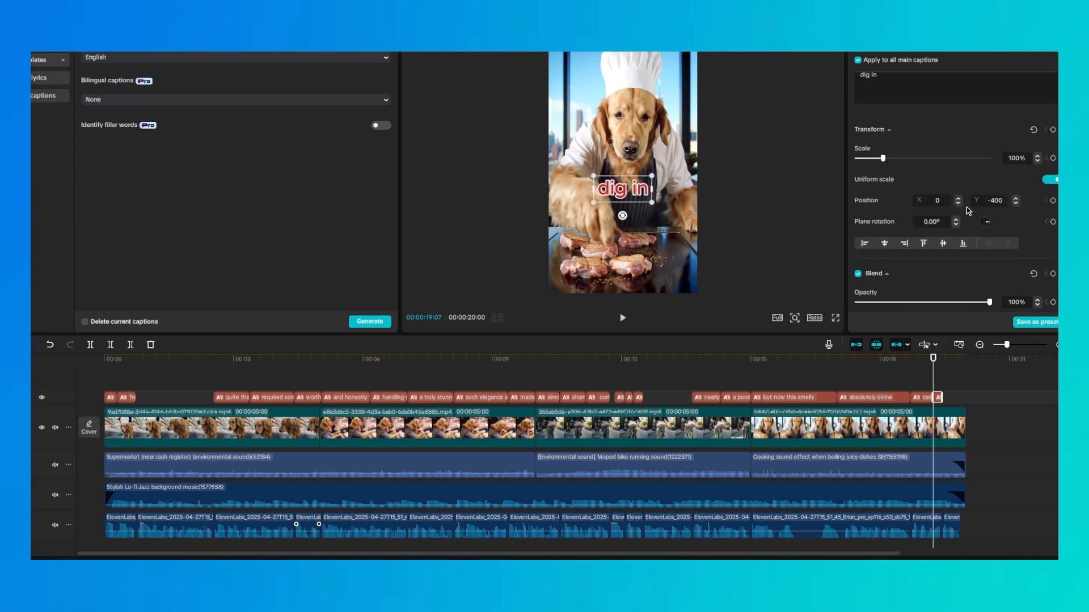
{"action": "scroll", "coordinate": [966, 206], "scroll_direction": "up", "scroll_amount": 1}
{"action": "left_click", "coordinate": [1049, 120]}
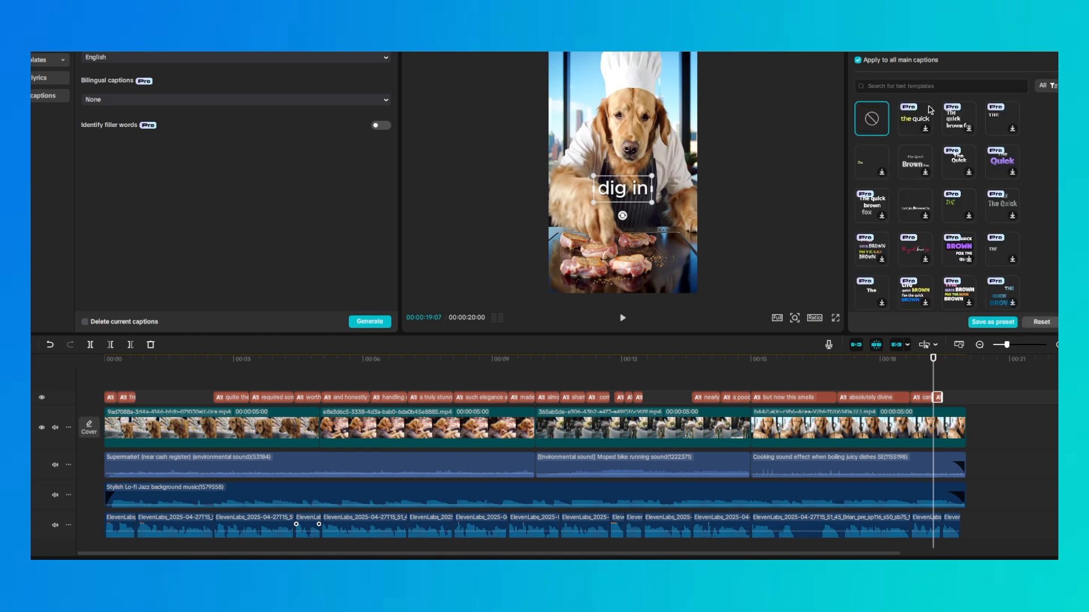
Try a black-outlined white text effect, and apply the QUICK text template with white capitals on a black box to all captions
{"action": "scroll", "coordinate": [946, 189], "scroll_direction": "down", "scroll_amount": 5}
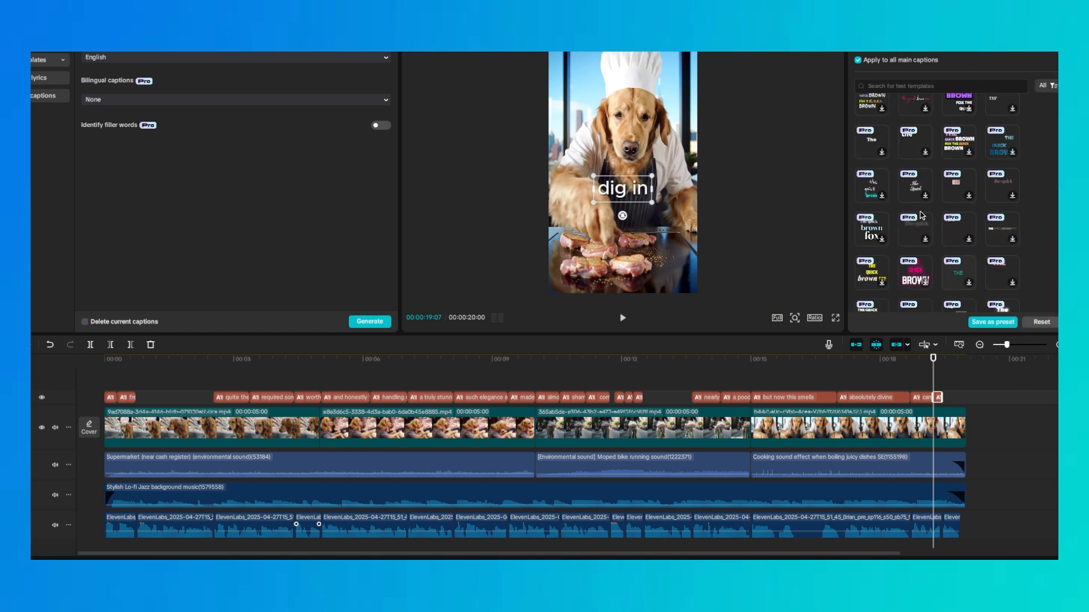
{"action": "left_click", "coordinate": [1045, 85]}
{"action": "left_click", "coordinate": [1031, 106]}
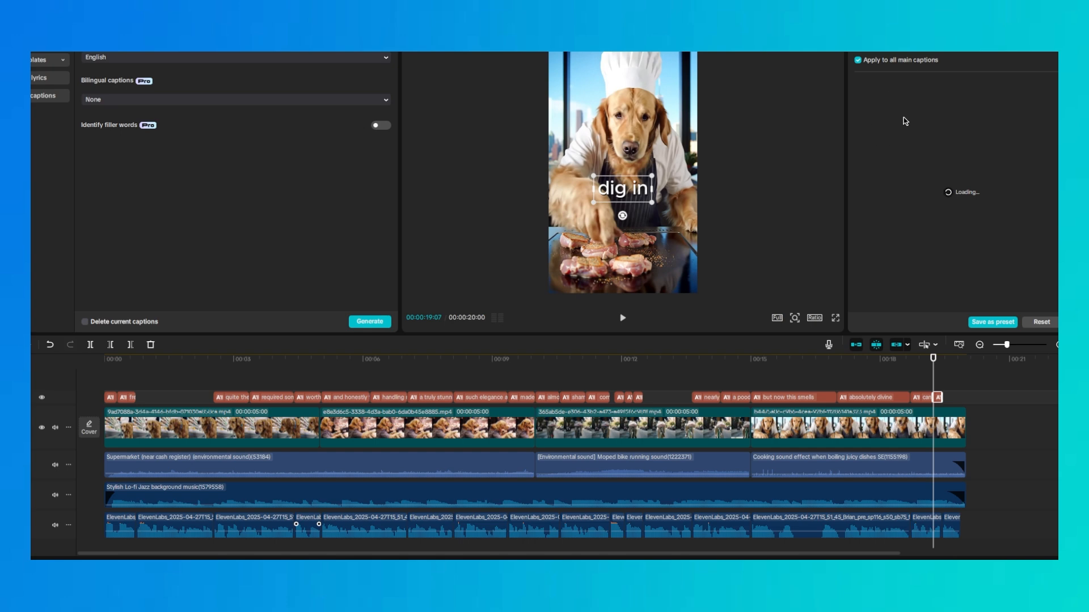
{"action": "left_click", "coordinate": [879, 167]}
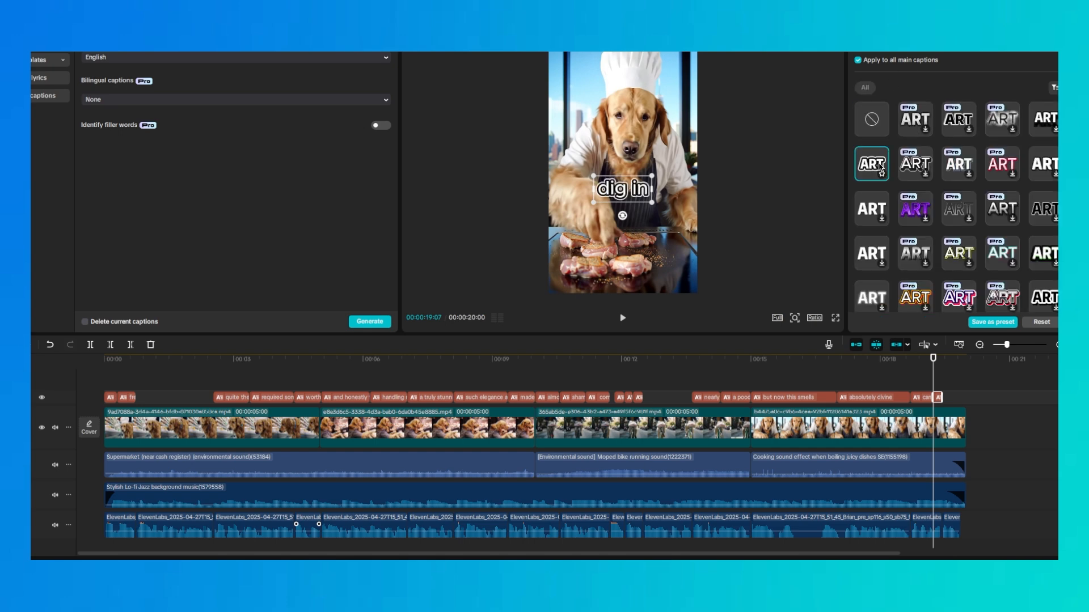
{"action": "left_click", "coordinate": [937, 47]}
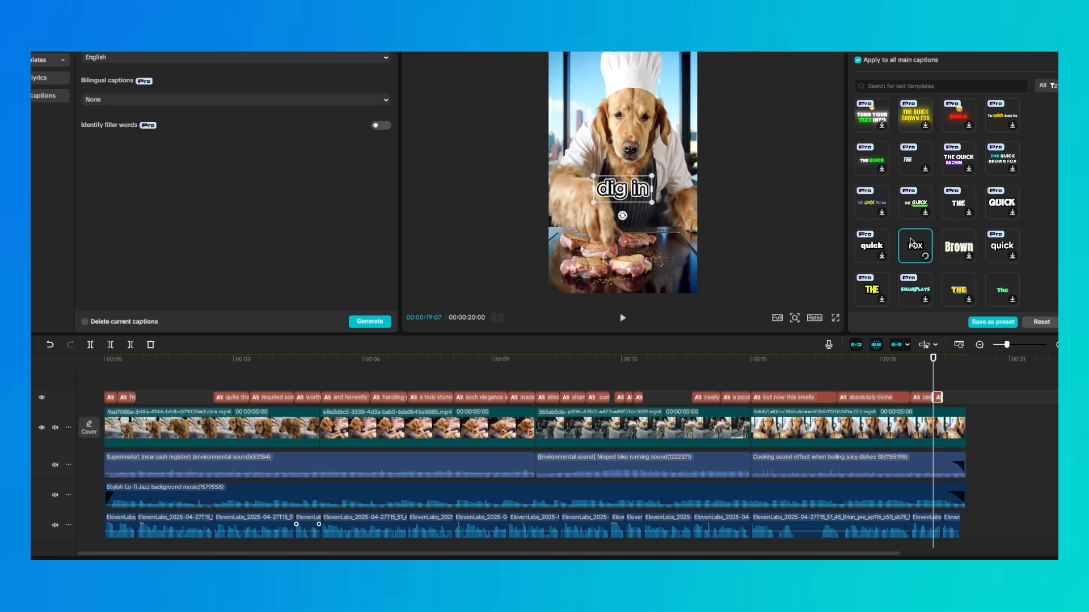
{"action": "left_click_drag", "start_coordinate": [182, 363], "coordinate": [55, 364]}
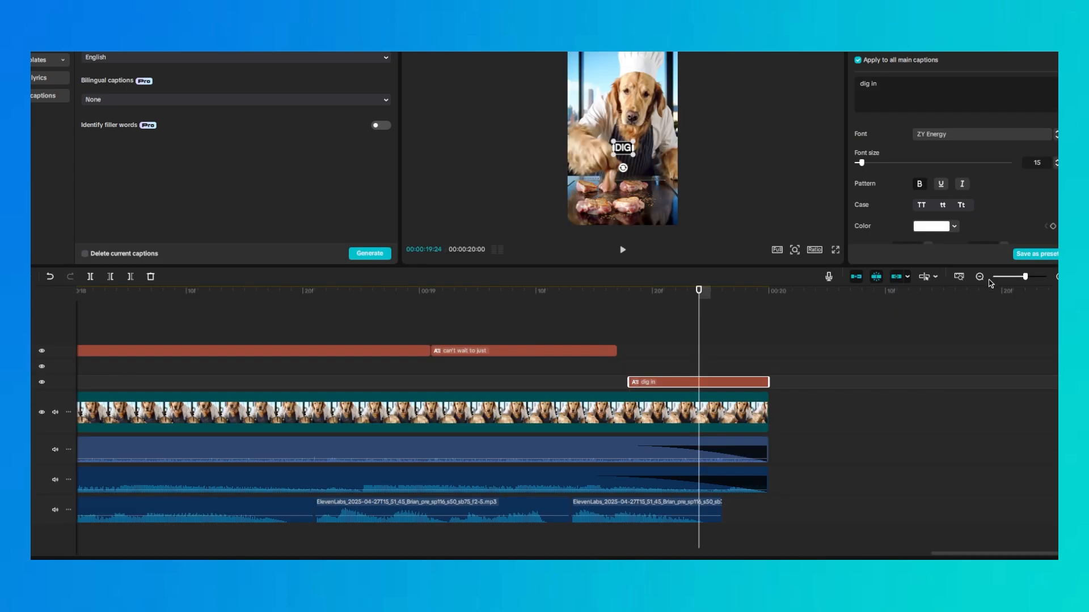
Play the captioned video from the start to check the caption style and timing
{"action": "left_click_drag", "start_coordinate": [1015, 277], "coordinate": [995, 277]}
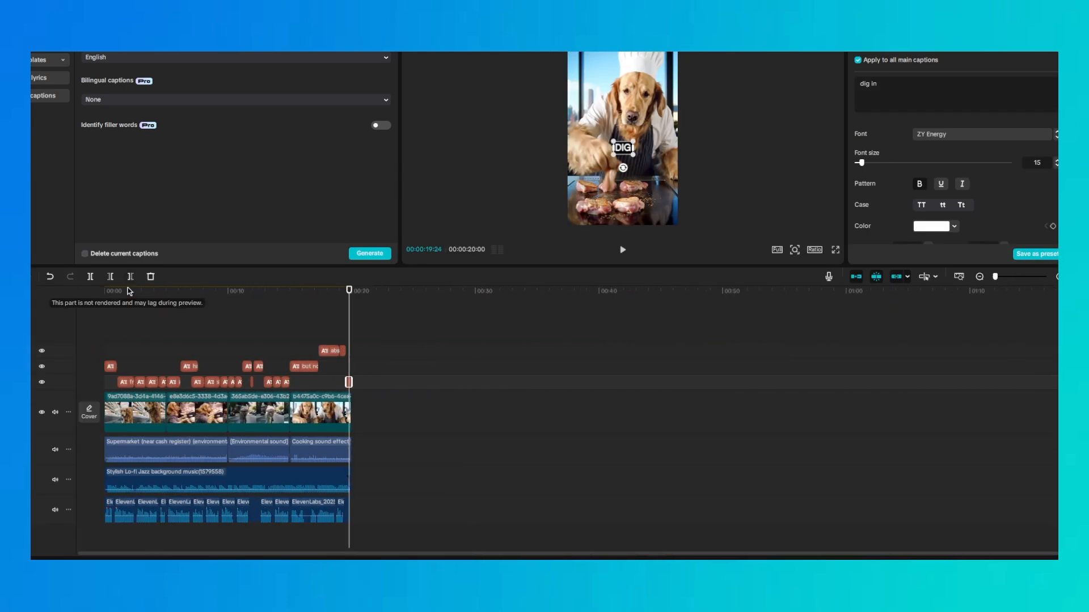
{"action": "key", "text": "Home"}
{"action": "left_click_drag", "start_coordinate": [997, 277], "coordinate": [1008, 276]}
{"action": "left_click", "coordinate": [196, 316]}
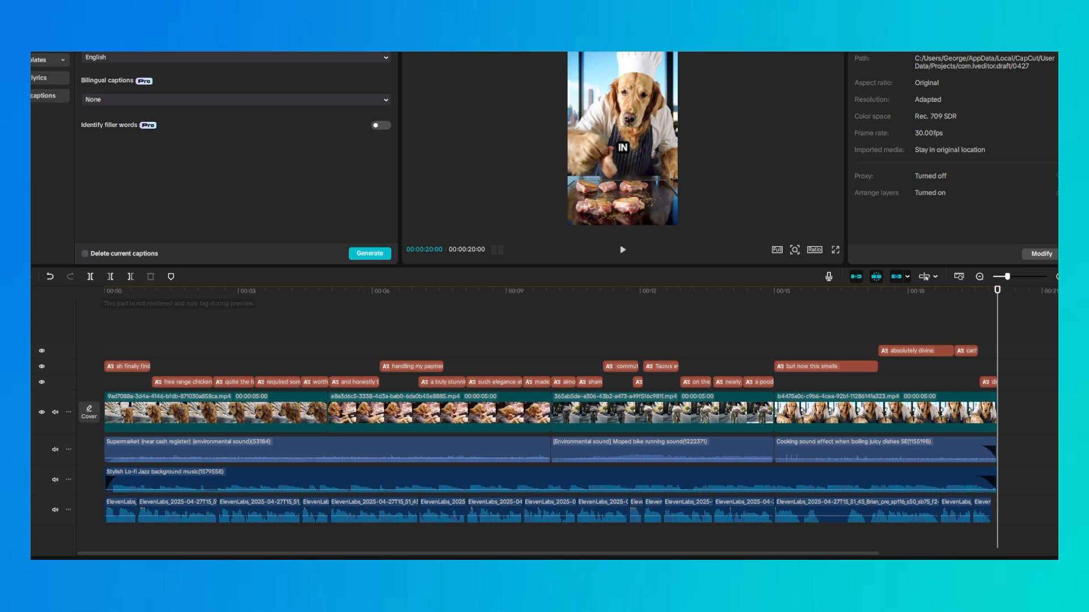
Open the export settings, select the video's name for editing and dismiss the ultra HD tip
{"action": "key", "text": "ctrl+e"}
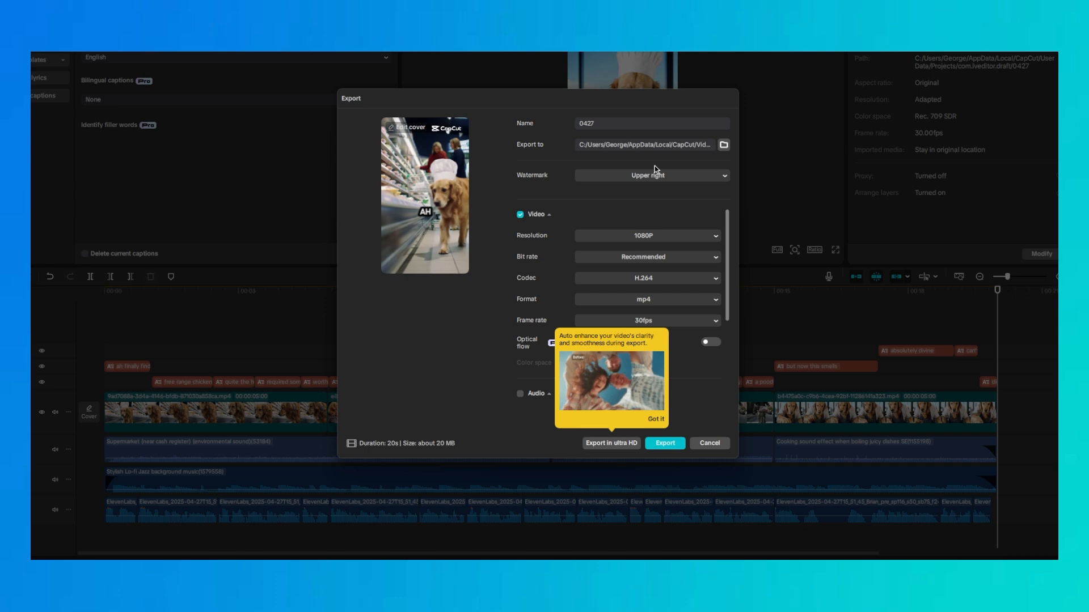
{"action": "left_click_drag", "start_coordinate": [610, 127], "coordinate": [482, 143]}
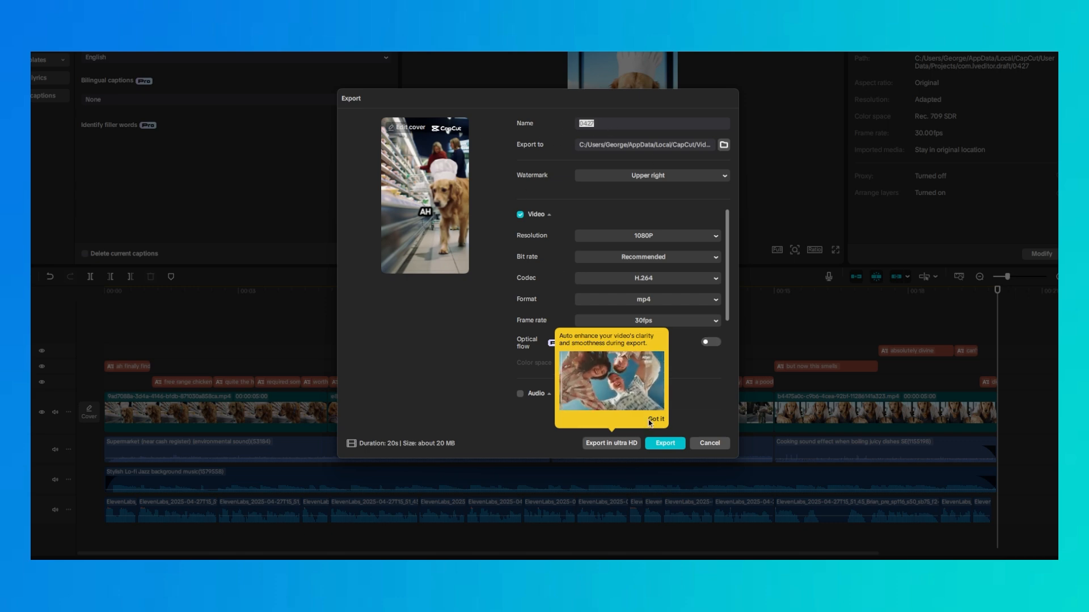
{"action": "left_click", "coordinate": [652, 419]}
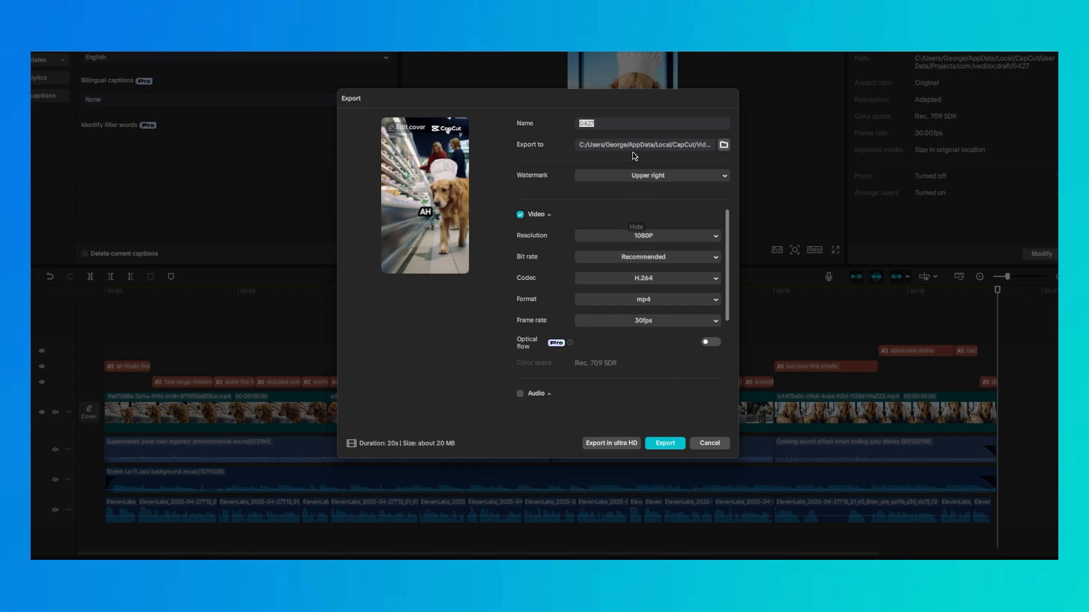